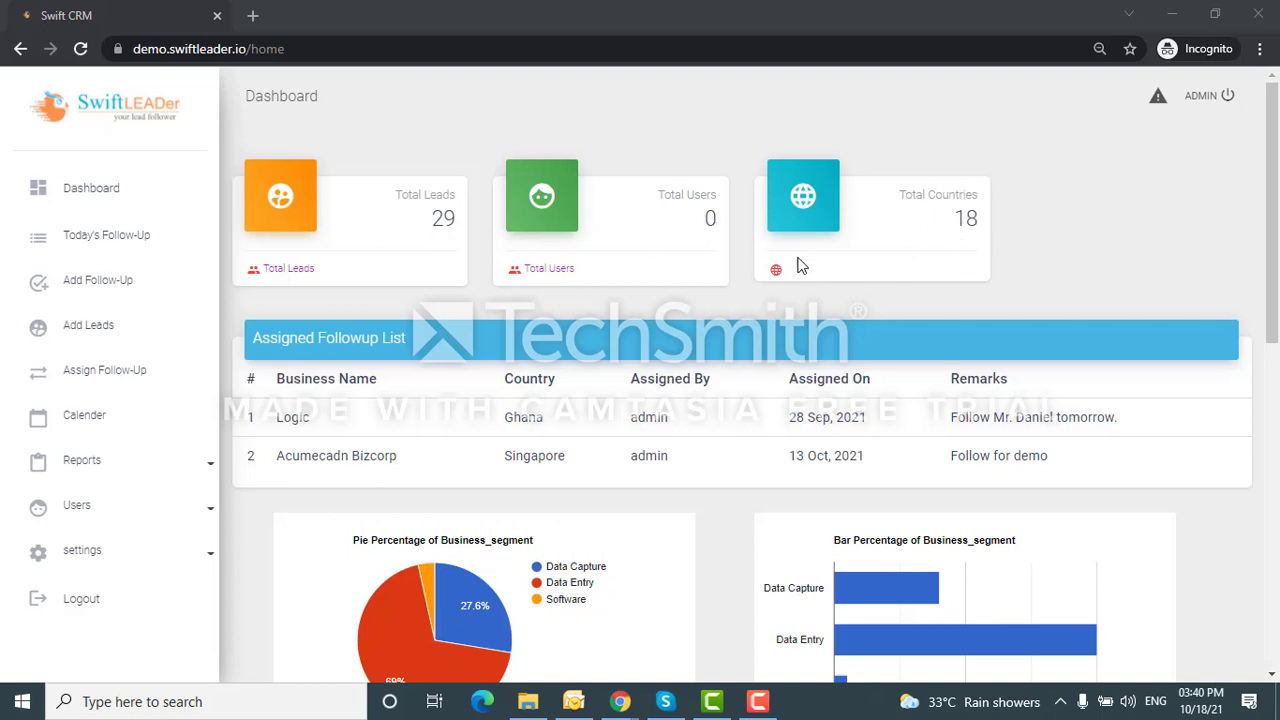
- Examine the dashboard's assigned follow-up list and the charts for business segments, countries, lead status and user follow-ups
{"action": "scroll", "coordinate": [807, 286], "scroll_direction": "down", "scroll_amount": 2}
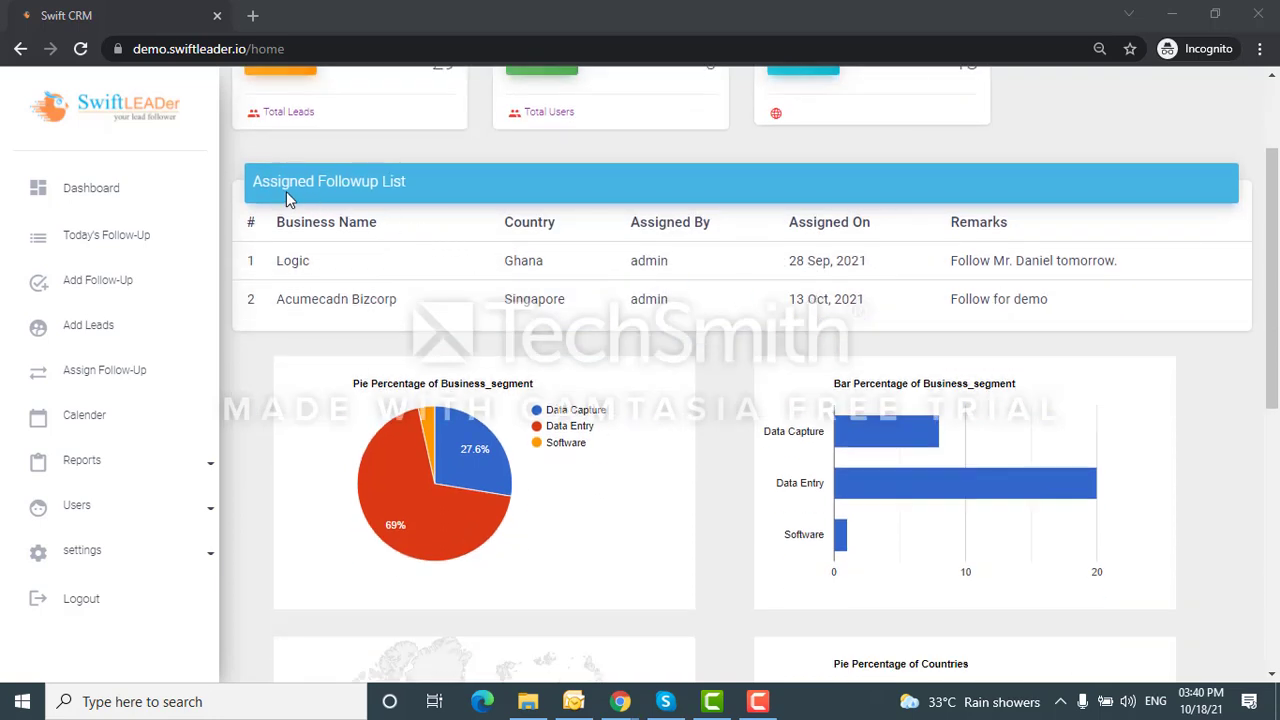
{"action": "left_click_drag", "start_coordinate": [251, 185], "coordinate": [407, 188]}
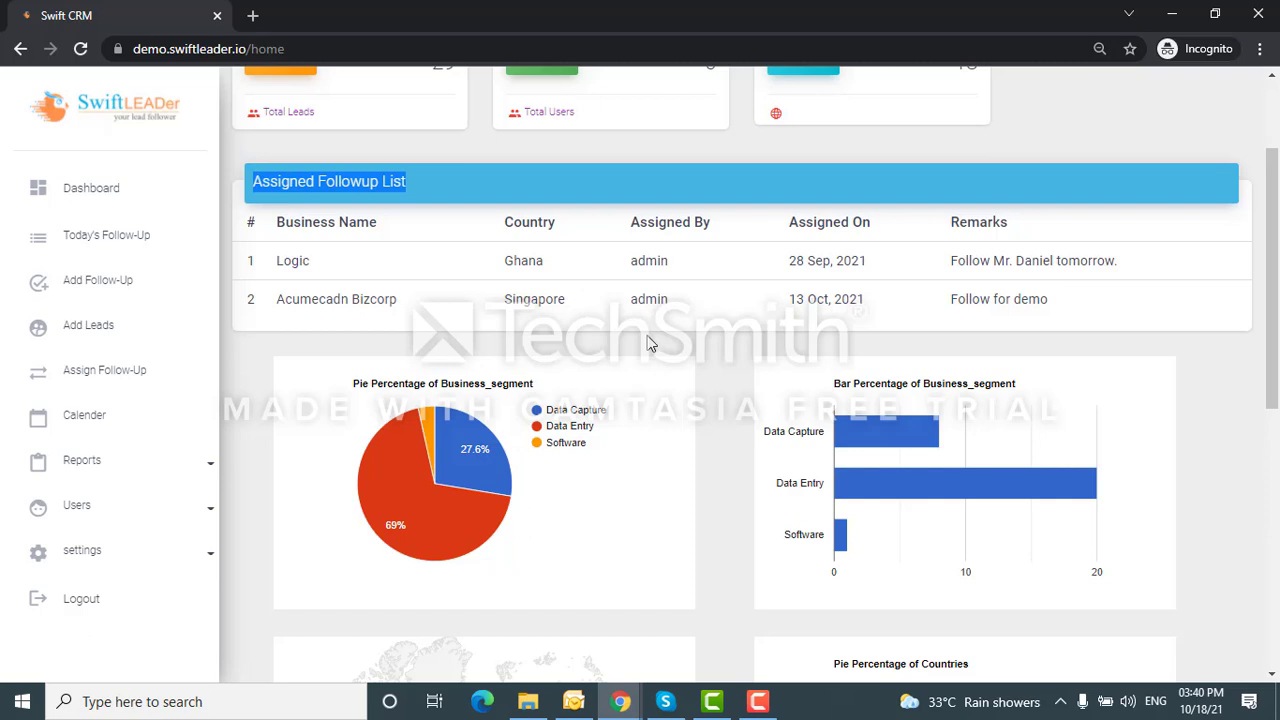
{"action": "scroll", "coordinate": [648, 343], "scroll_direction": "down", "scroll_amount": 2}
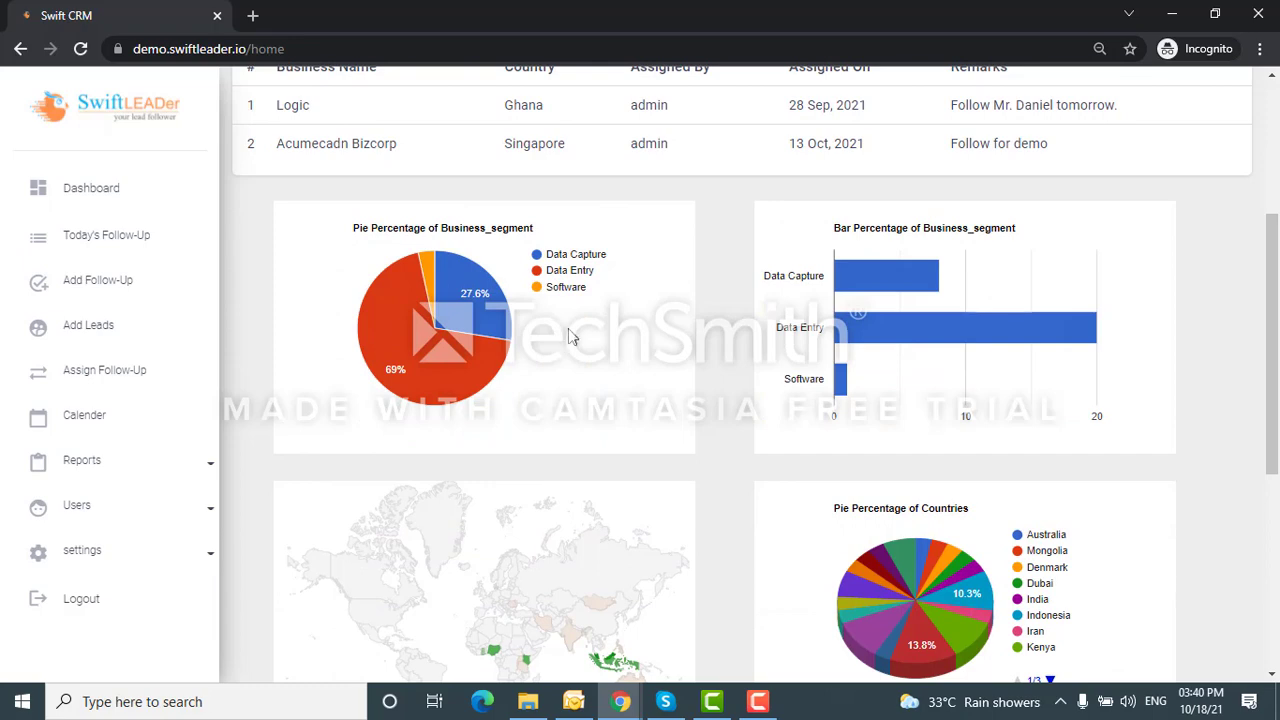
{"action": "mouse_move", "coordinate": [431, 270]}
{"action": "scroll", "coordinate": [986, 237], "scroll_direction": "down", "scroll_amount": 3}
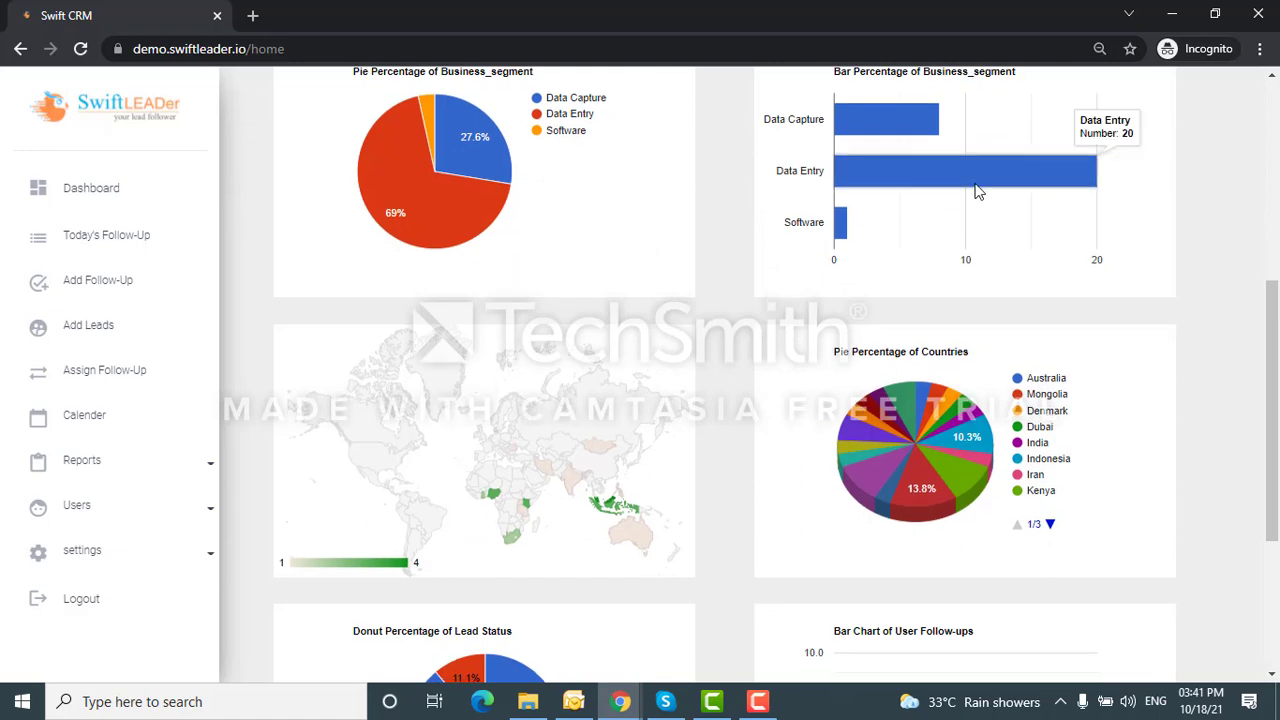
{"action": "scroll", "coordinate": [886, 283], "scroll_direction": "down", "scroll_amount": 3}
{"action": "mouse_move", "coordinate": [860, 275]}
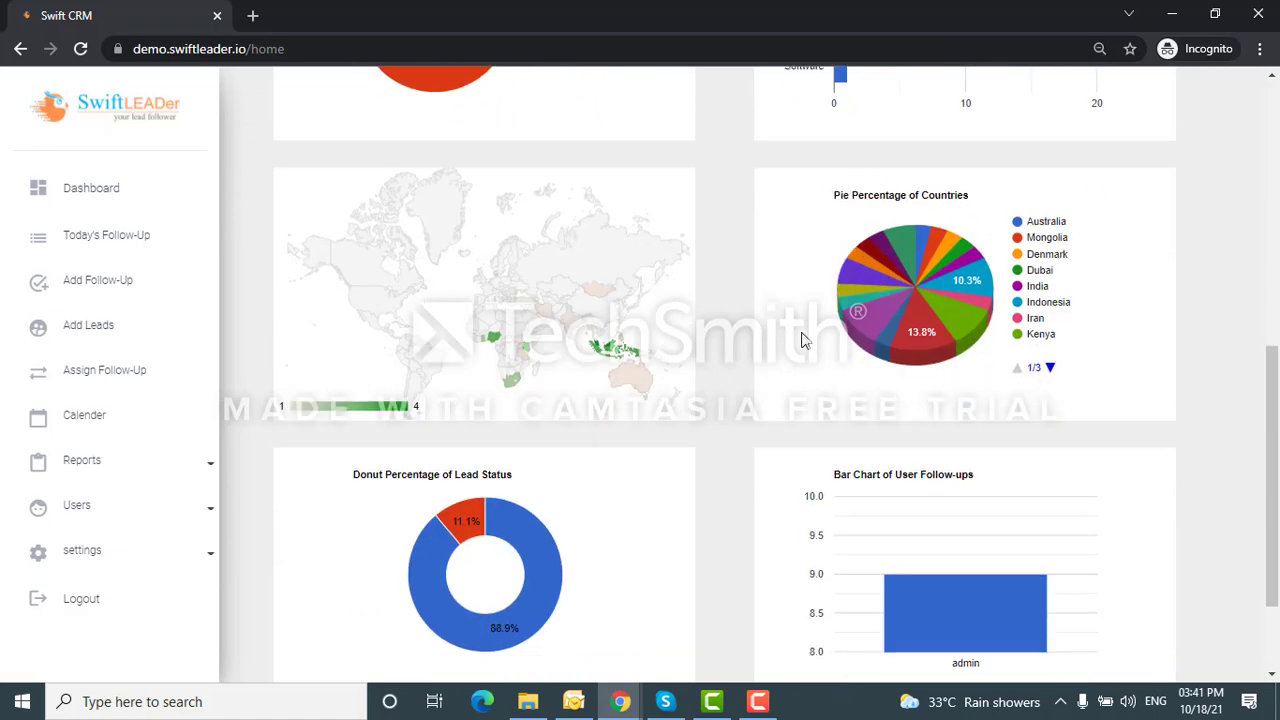
{"action": "scroll", "coordinate": [807, 341], "scroll_direction": "down", "scroll_amount": 3}
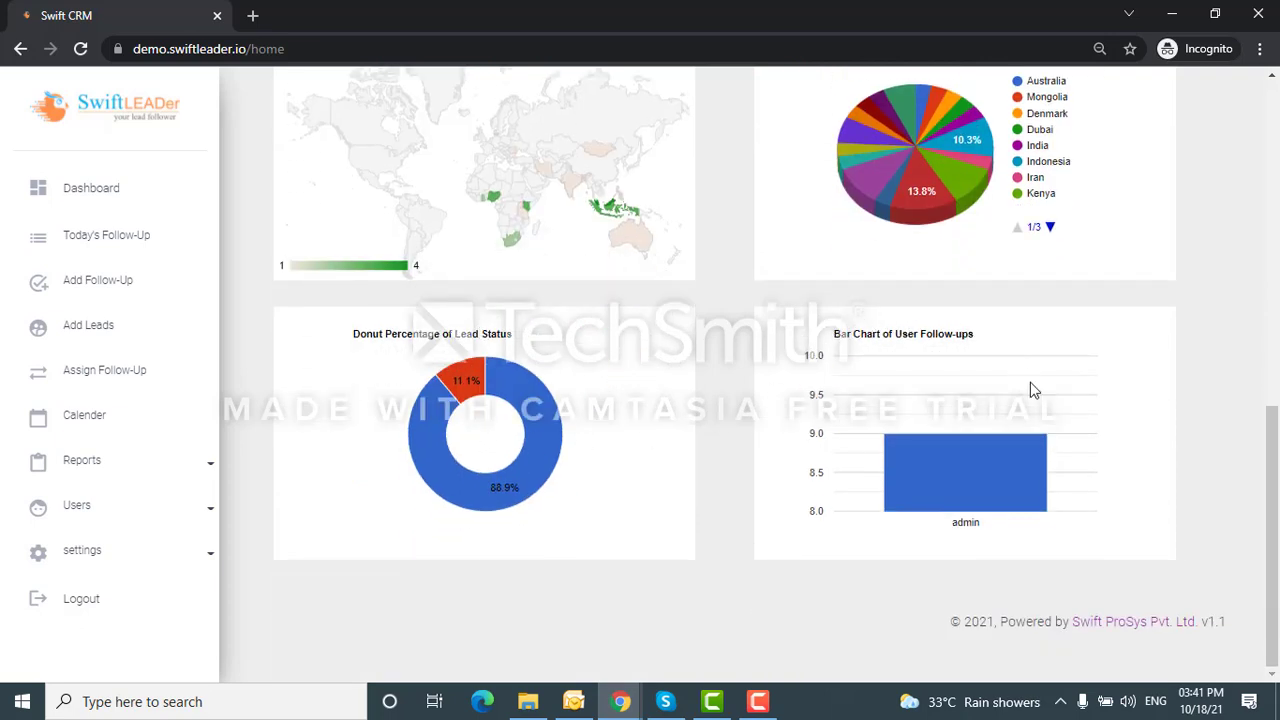
{"action": "mouse_move", "coordinate": [1041, 483]}
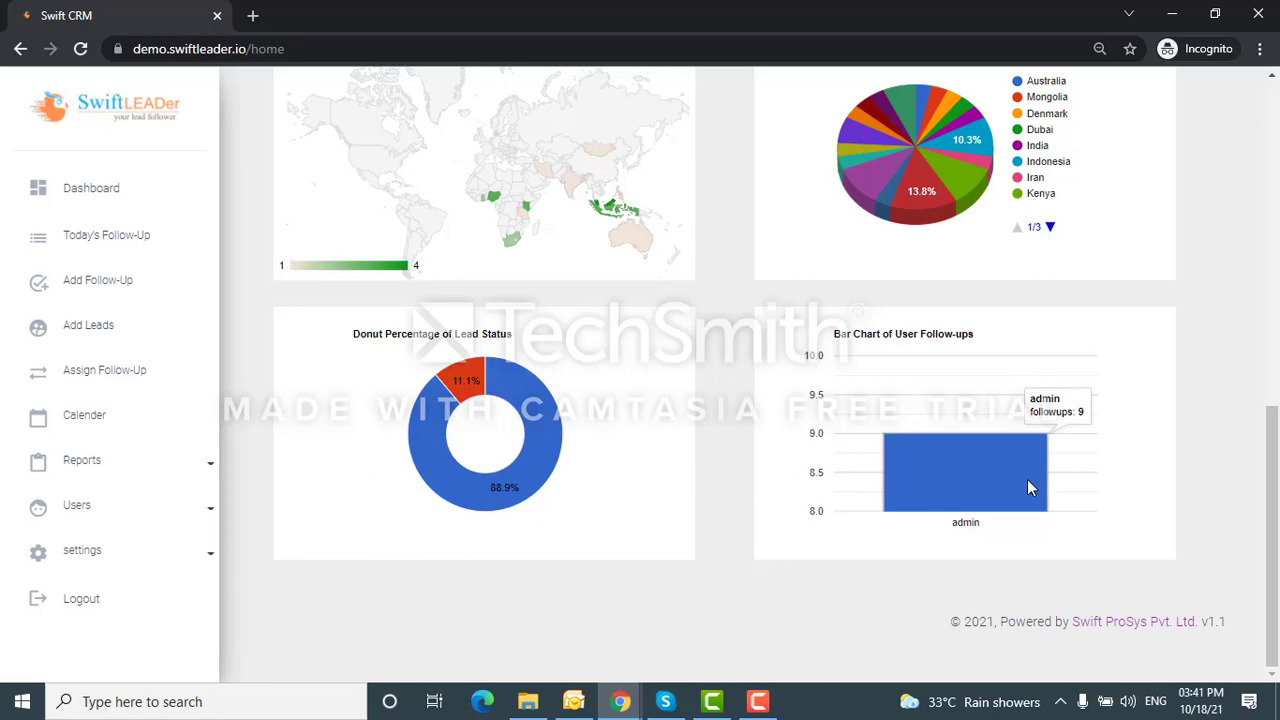
{"action": "scroll", "coordinate": [740, 423], "scroll_direction": "up", "scroll_amount": 5}
{"action": "scroll", "coordinate": [740, 423], "scroll_direction": "up", "scroll_amount": 3}
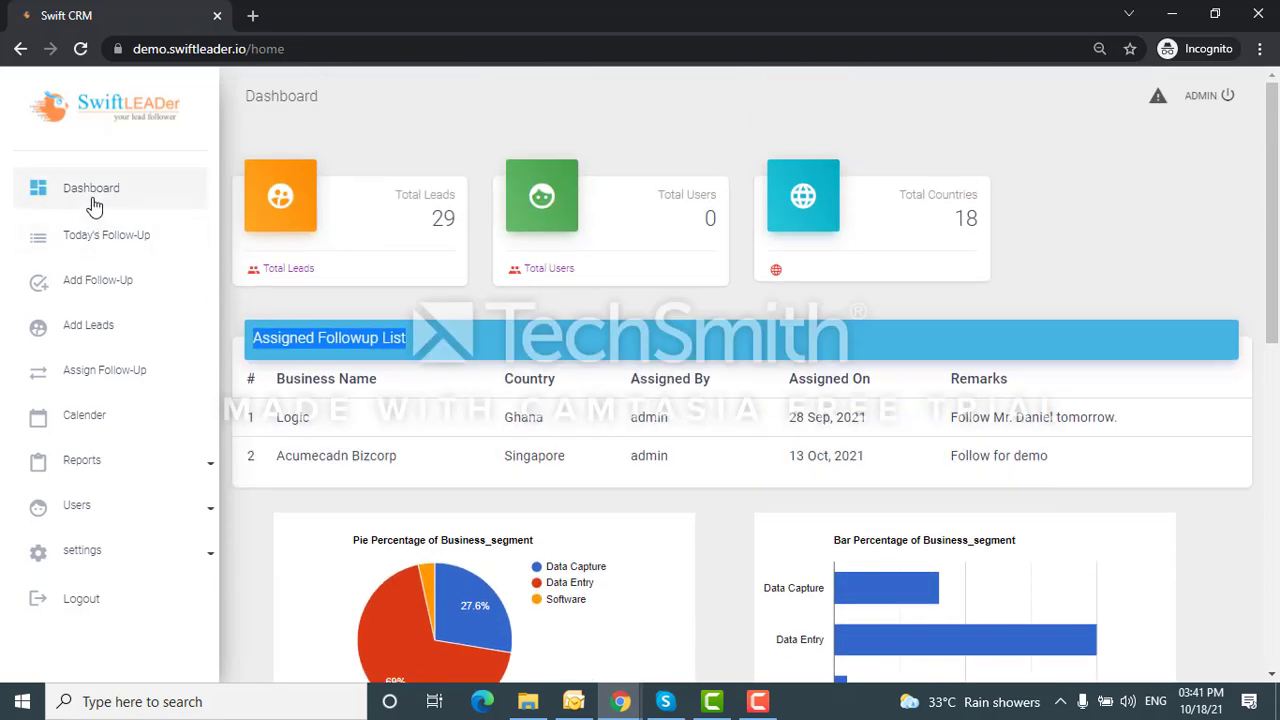
- Open Today's Follow-Up and review the assigned, today's and tomorrow's follow-up lists
{"action": "left_click", "coordinate": [97, 240]}
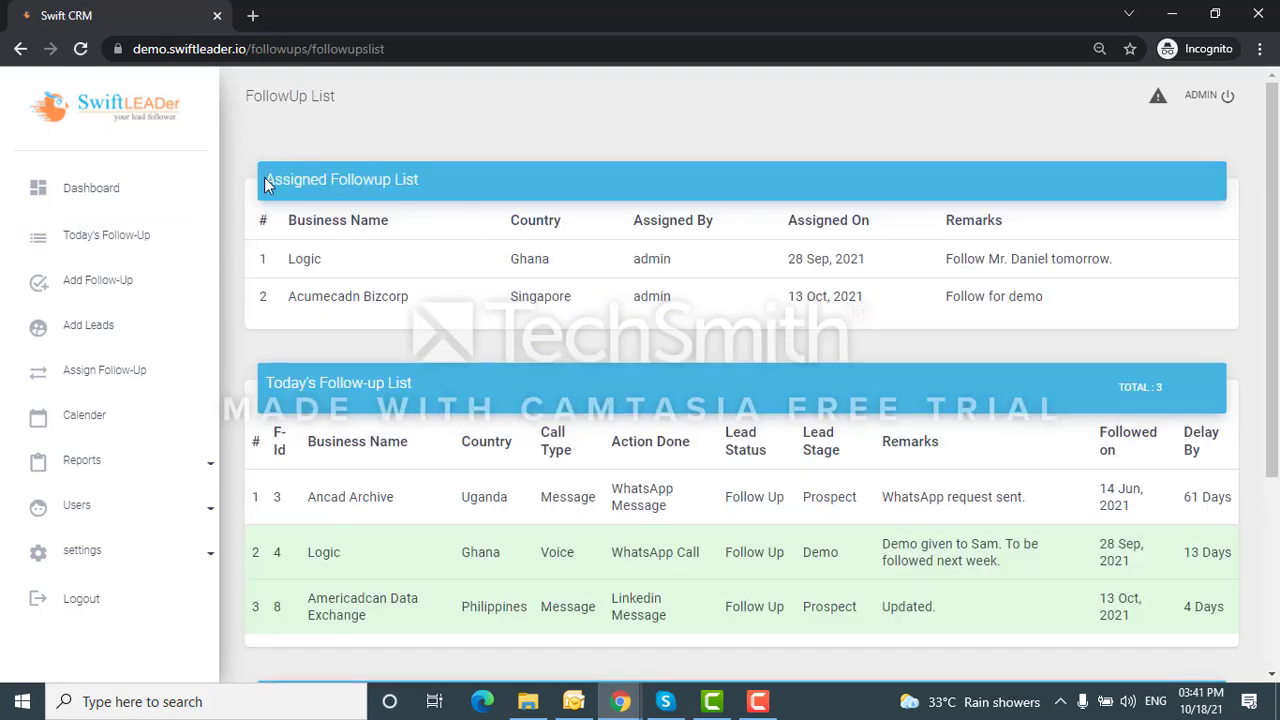
{"action": "left_click_drag", "start_coordinate": [265, 179], "coordinate": [418, 180]}
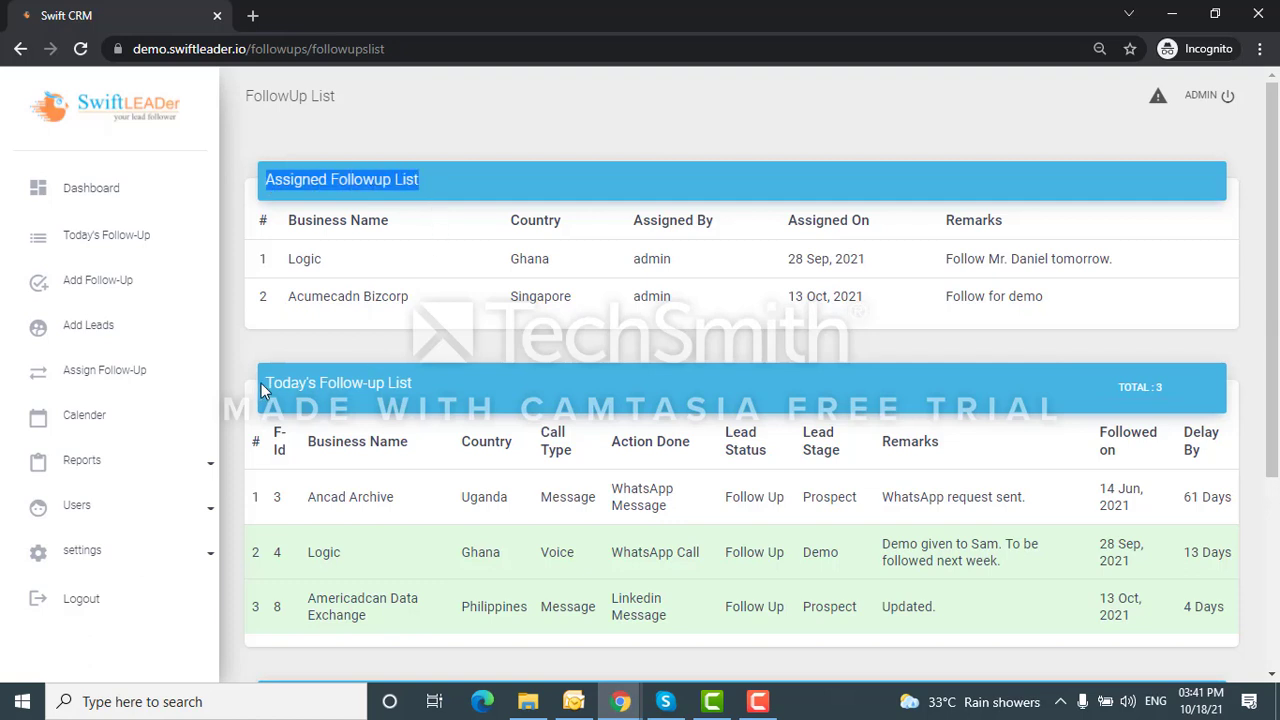
{"action": "left_click_drag", "start_coordinate": [266, 383], "coordinate": [420, 385]}
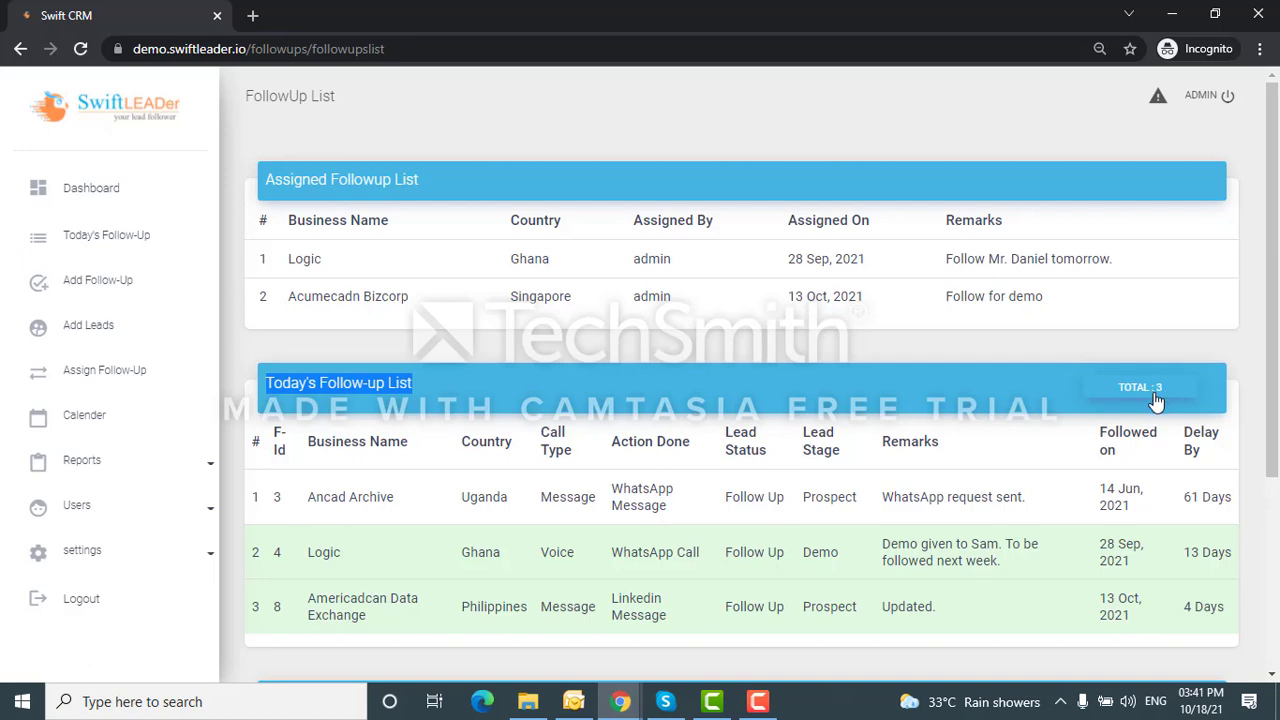
{"action": "scroll", "coordinate": [1155, 400], "scroll_direction": "down", "scroll_amount": 3}
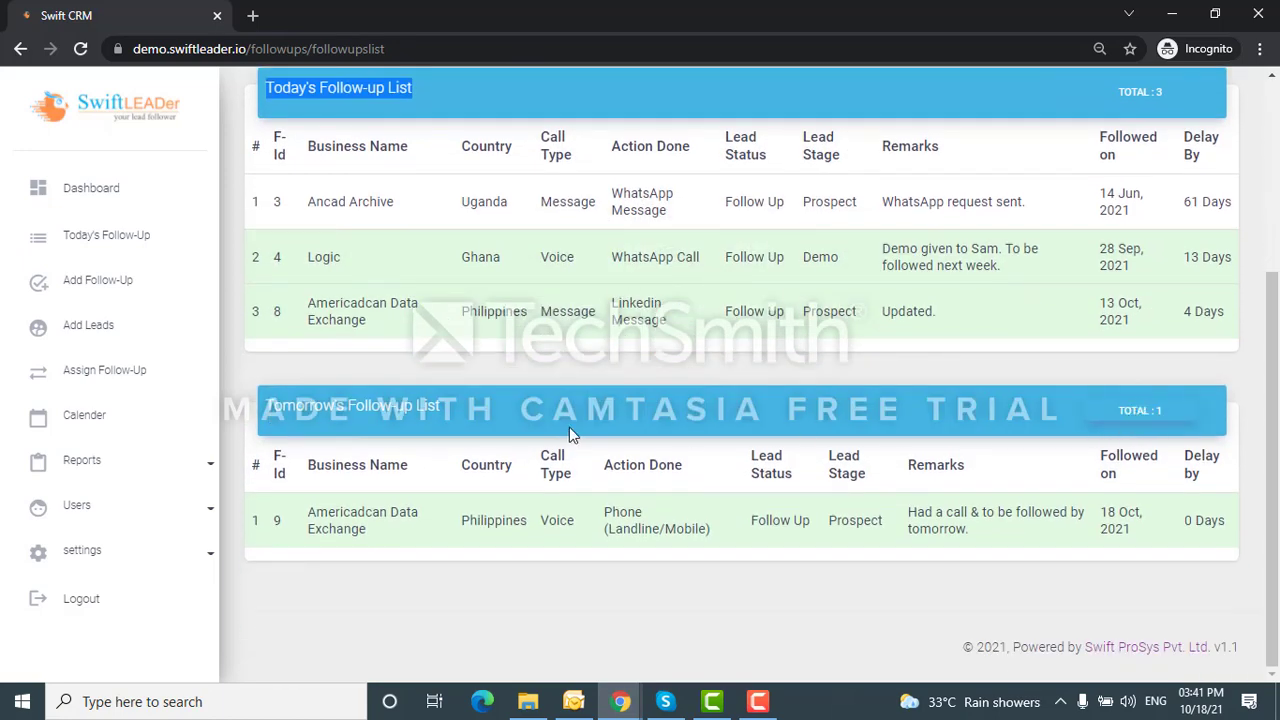
{"action": "left_click", "coordinate": [268, 405]}
{"action": "left_click_drag", "start_coordinate": [268, 405], "coordinate": [457, 410]}
{"action": "scroll", "coordinate": [715, 445], "scroll_direction": "up", "scroll_amount": 3}
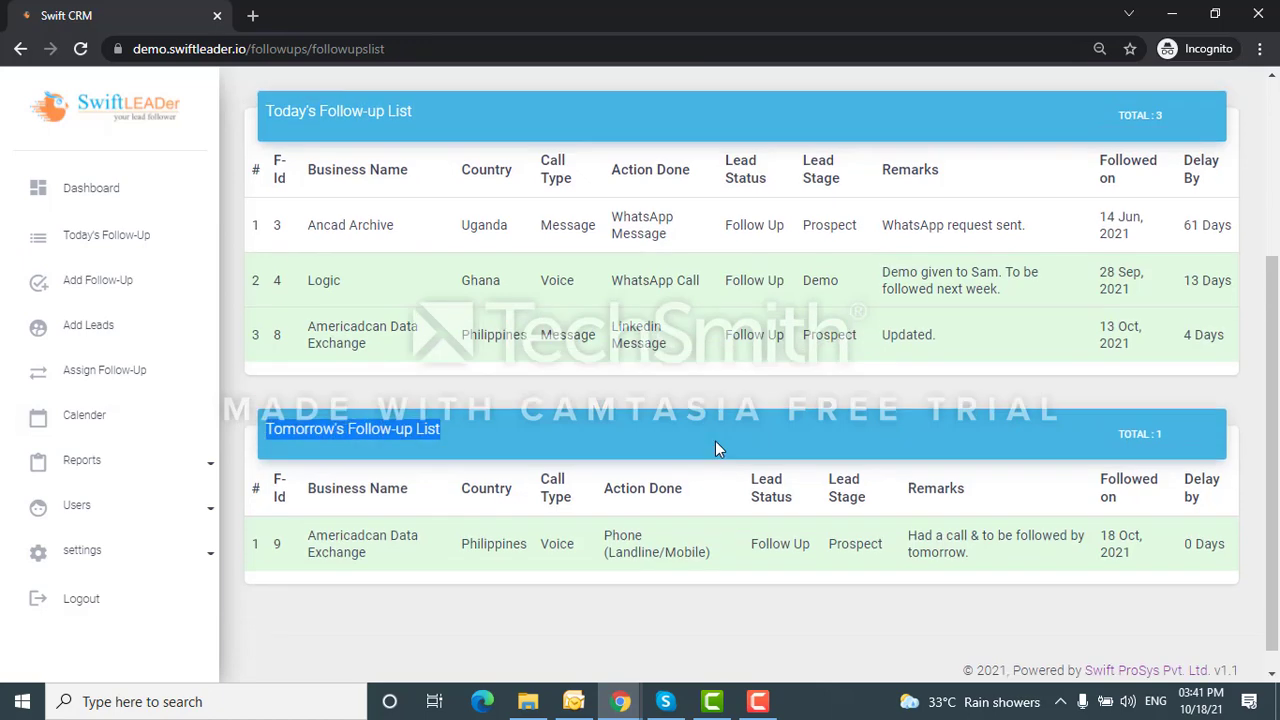
{"action": "scroll", "coordinate": [621, 440], "scroll_direction": "down", "scroll_amount": 2}
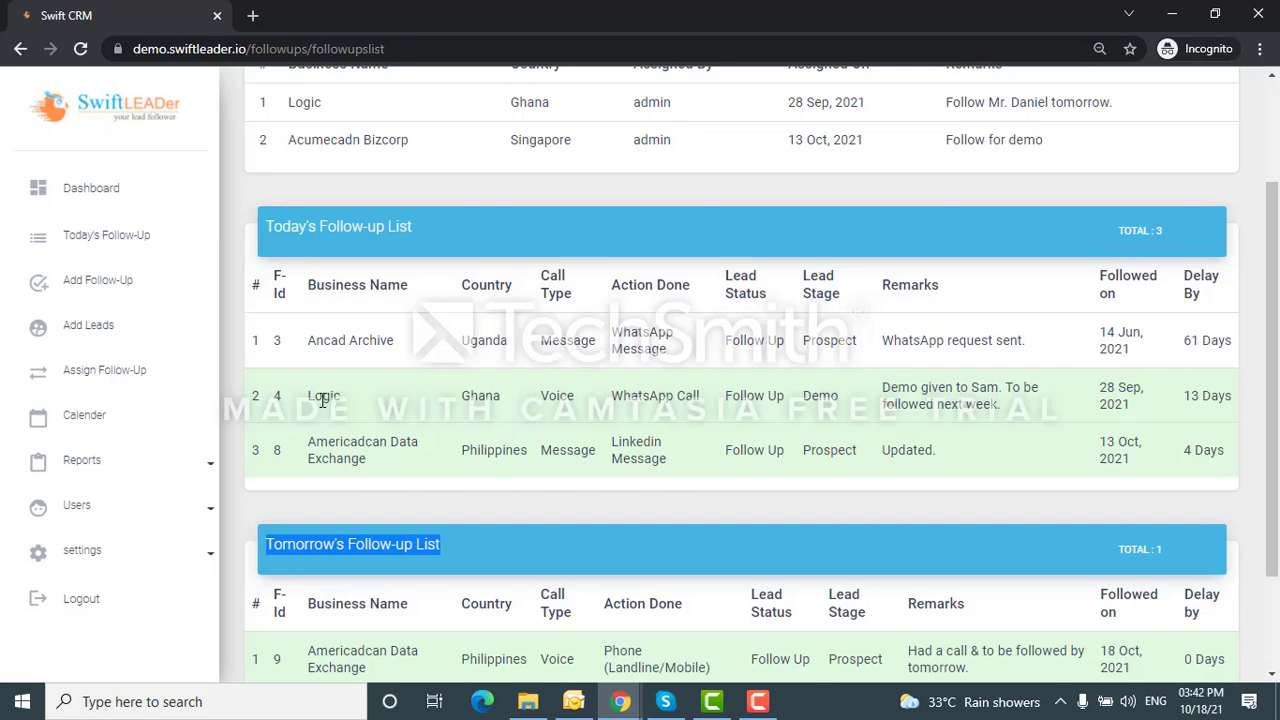
- Open the follow-up form for the Logic entry in Today's Follow-up List and review its lead details
{"action": "left_click", "coordinate": [540, 406]}
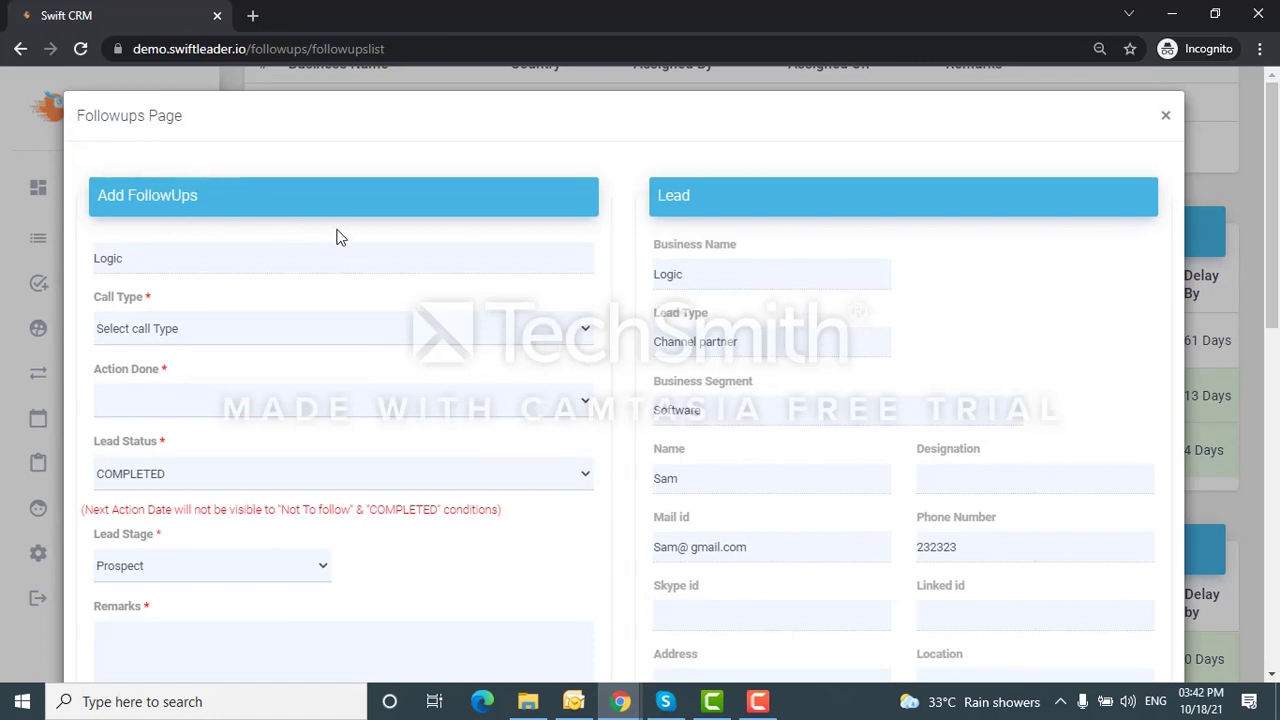
{"action": "scroll", "coordinate": [198, 220], "scroll_direction": "down", "scroll_amount": 2}
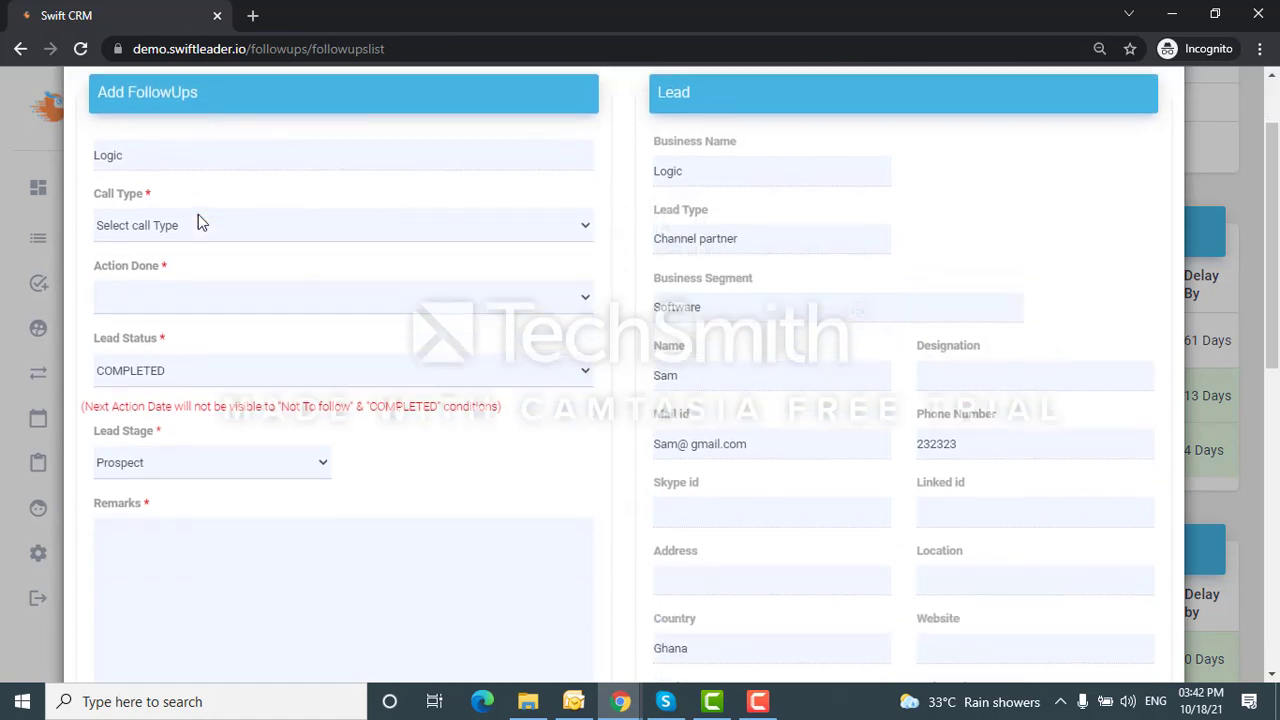
{"action": "scroll", "coordinate": [198, 220], "scroll_direction": "up", "scroll_amount": 2}
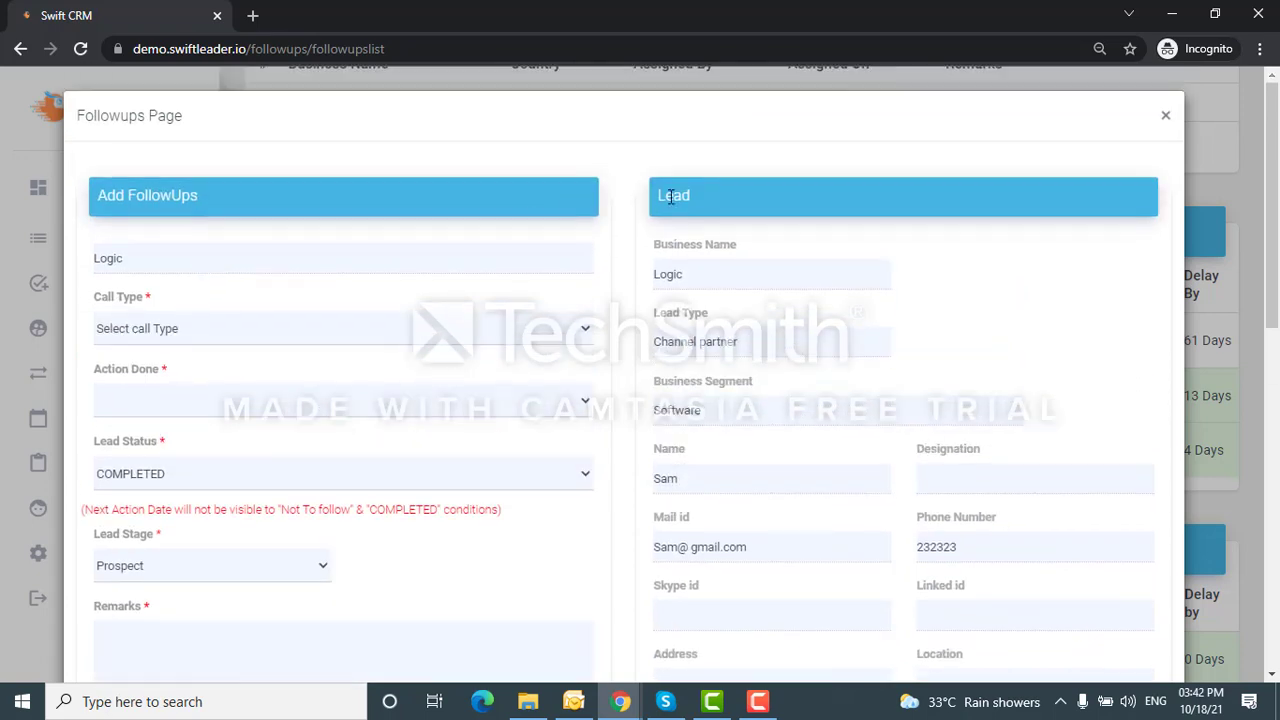
{"action": "left_click_drag", "start_coordinate": [659, 197], "coordinate": [689, 200]}
{"action": "scroll", "coordinate": [785, 255], "scroll_direction": "down", "scroll_amount": 2}
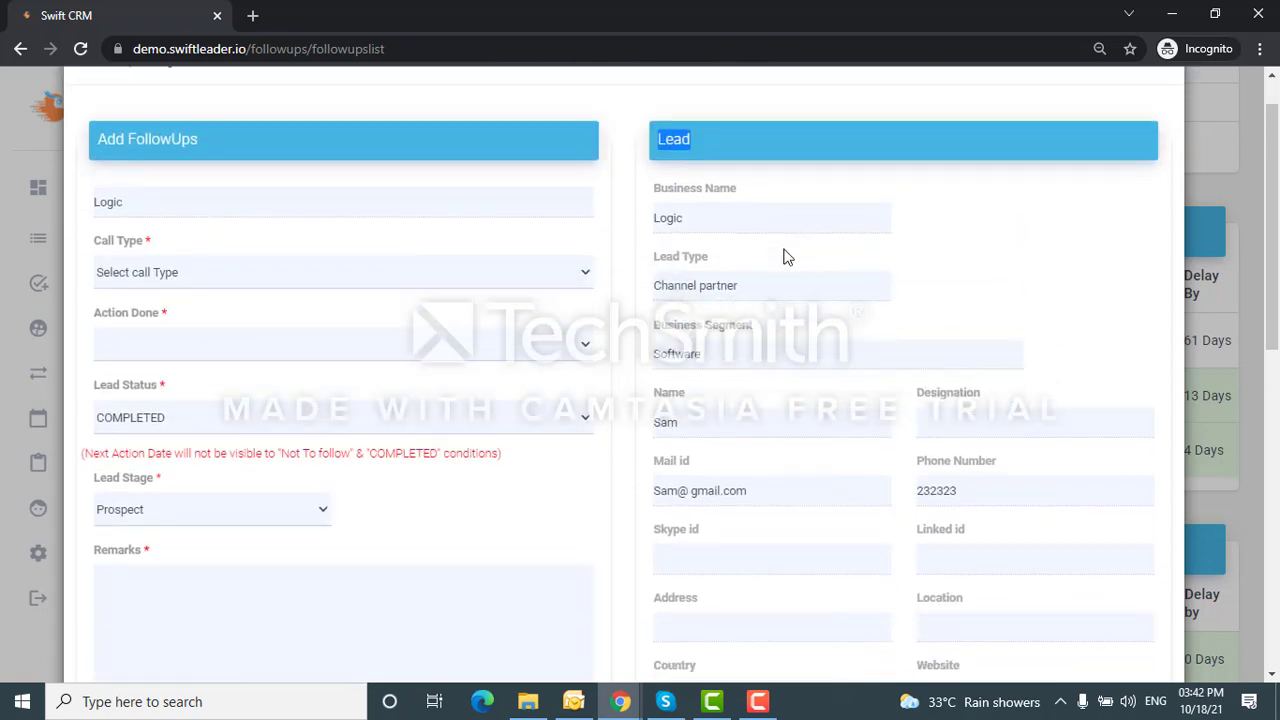
{"action": "scroll", "coordinate": [814, 222], "scroll_direction": "down", "scroll_amount": 2}
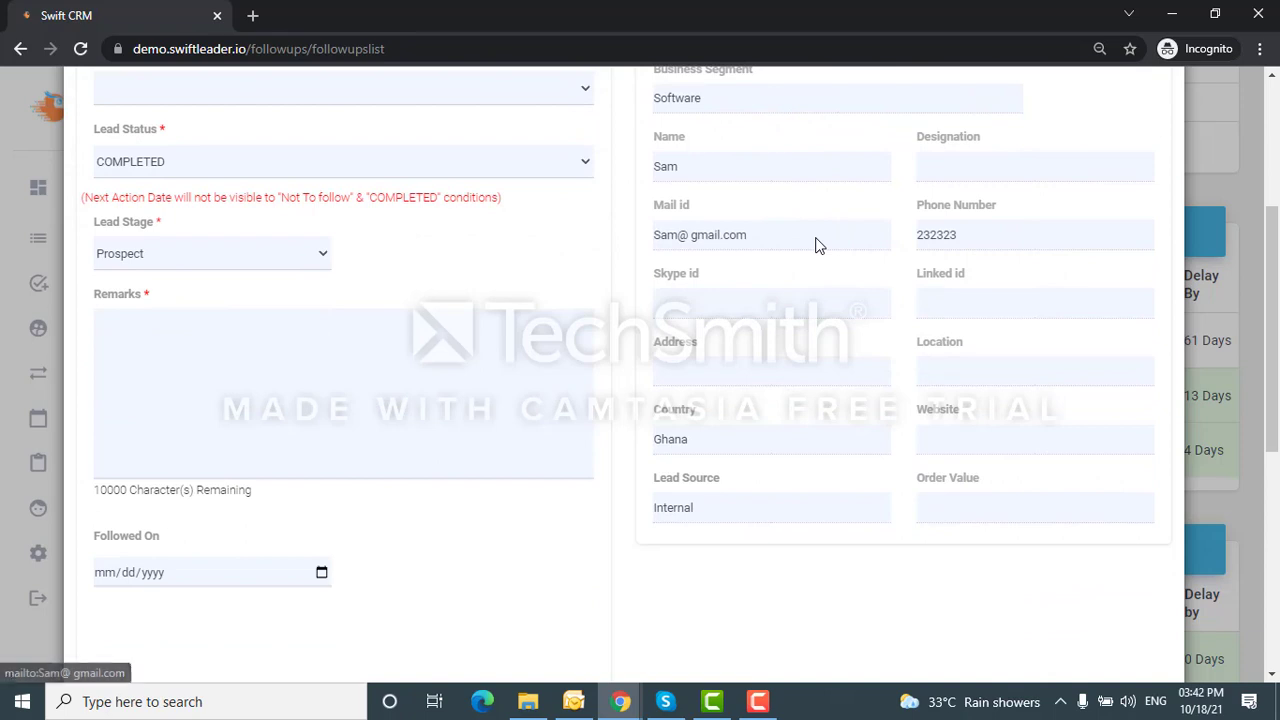
{"action": "scroll", "coordinate": [815, 245], "scroll_direction": "up", "scroll_amount": 4}
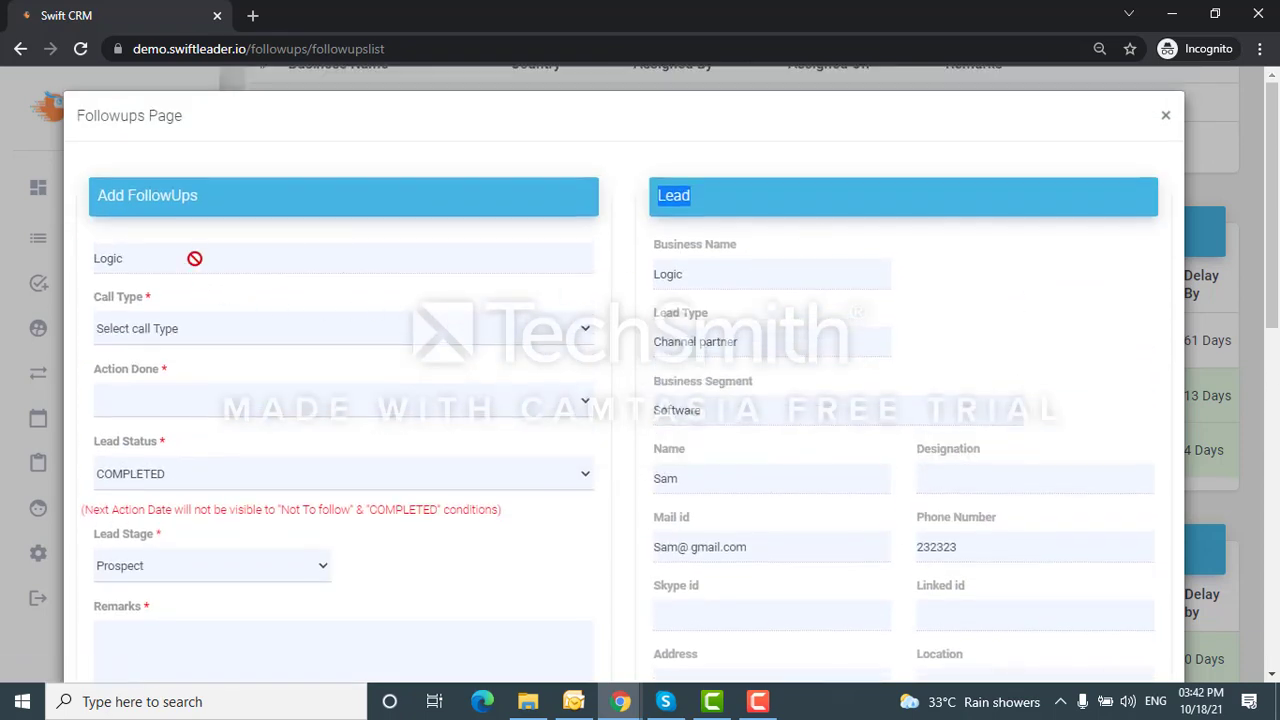
- Set the follow-up's call type to Message and the action done to Skype Message
{"action": "scroll", "coordinate": [194, 258], "scroll_direction": "down", "scroll_amount": 2}
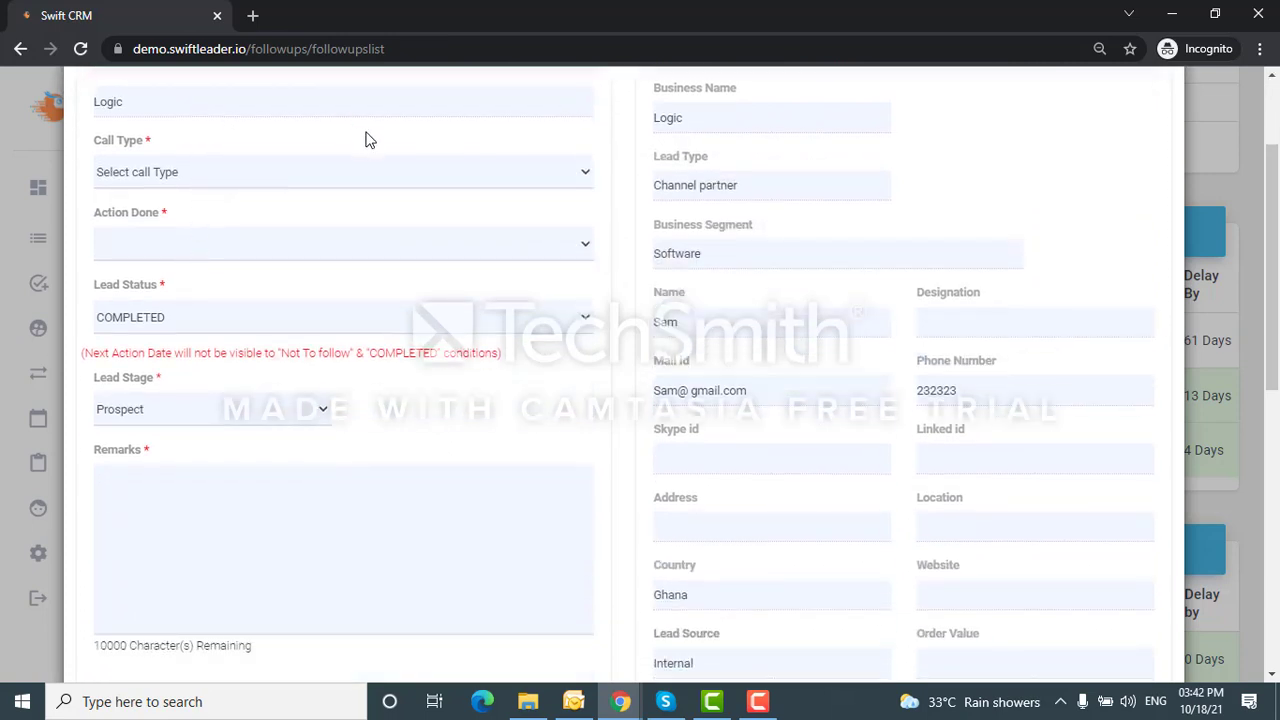
{"action": "left_click", "coordinate": [364, 175]}
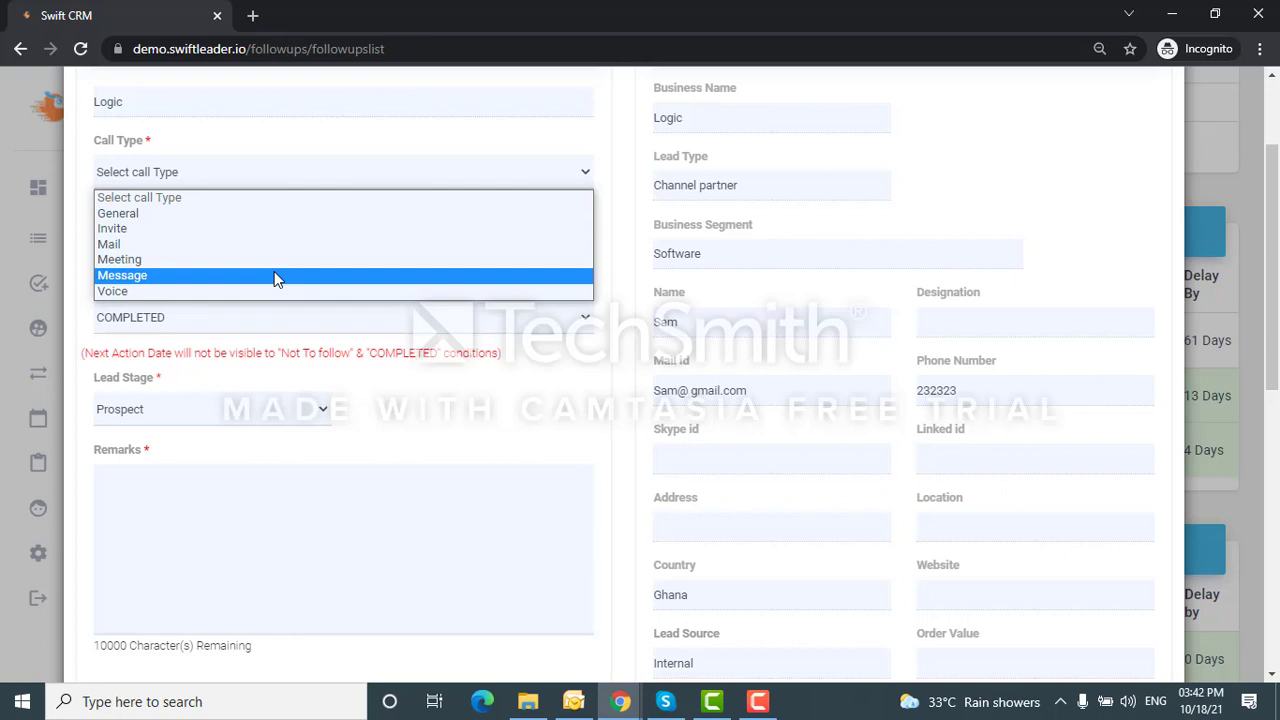
{"action": "left_click", "coordinate": [276, 276]}
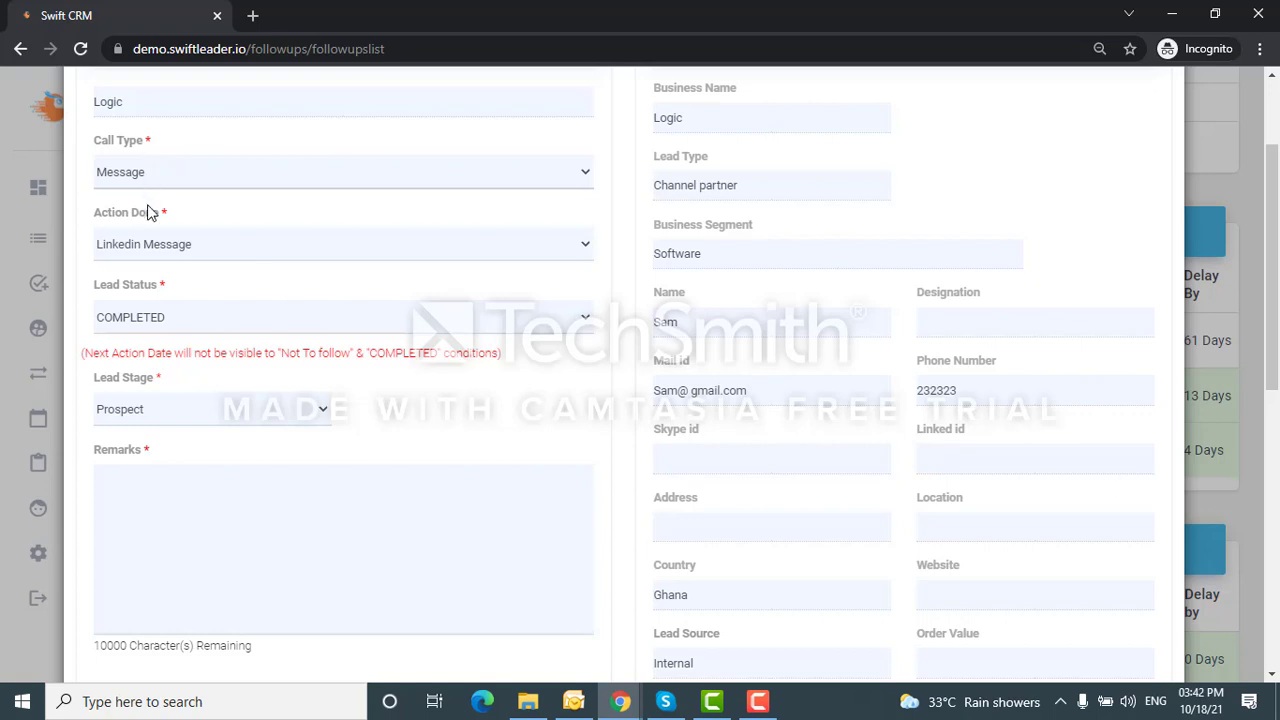
{"action": "left_click", "coordinate": [198, 250]}
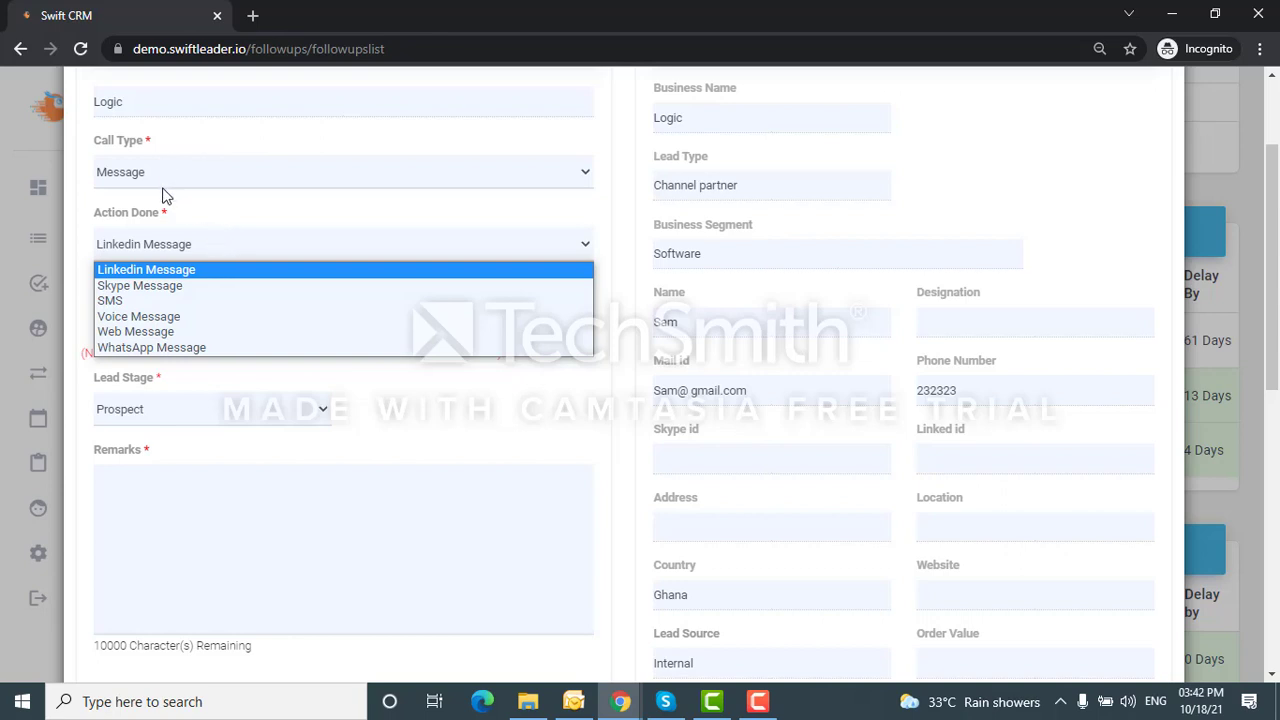
{"action": "left_click", "coordinate": [178, 288]}
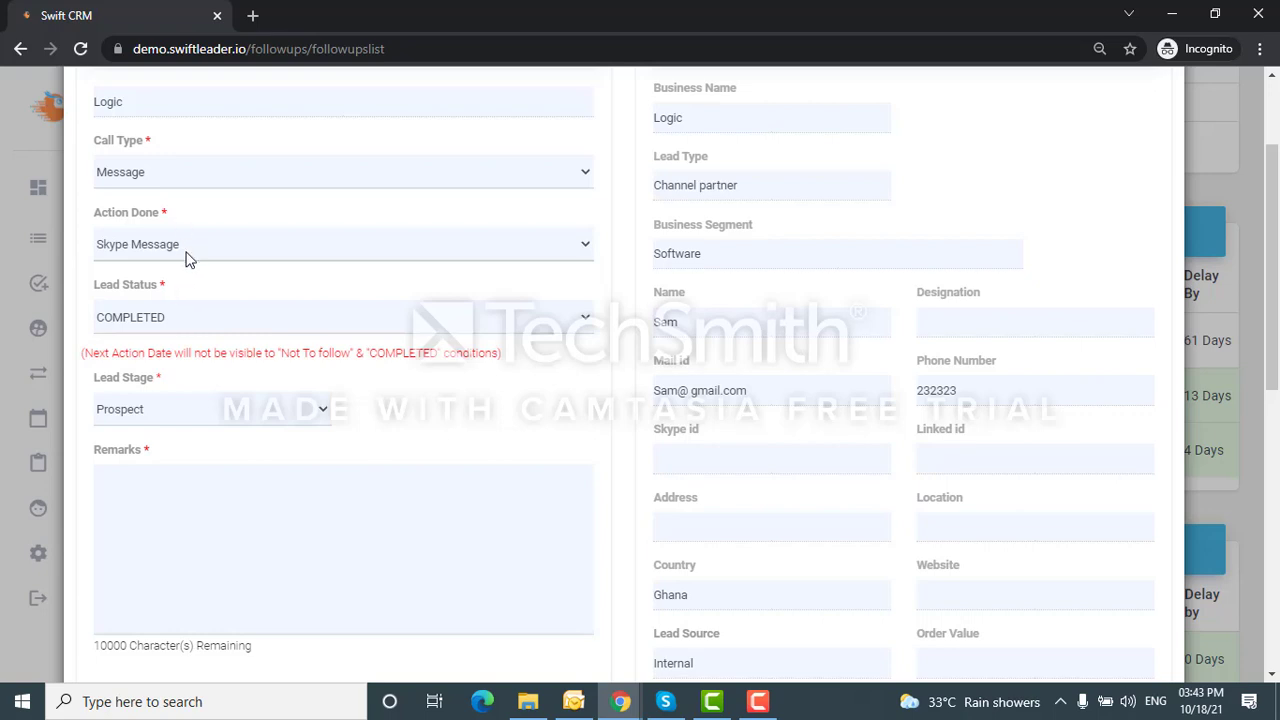
- Set the lead status to Follow Up and the lead stage to Quotation
{"action": "left_click", "coordinate": [198, 319]}
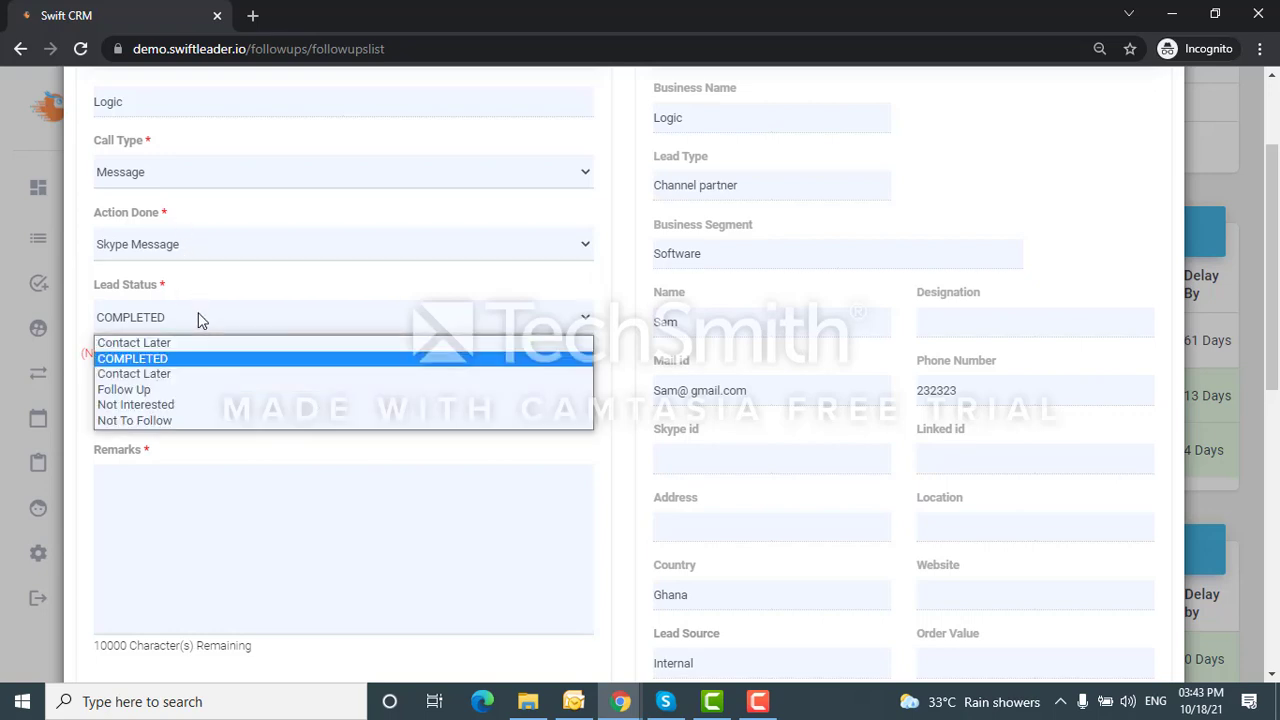
{"action": "left_click", "coordinate": [195, 389]}
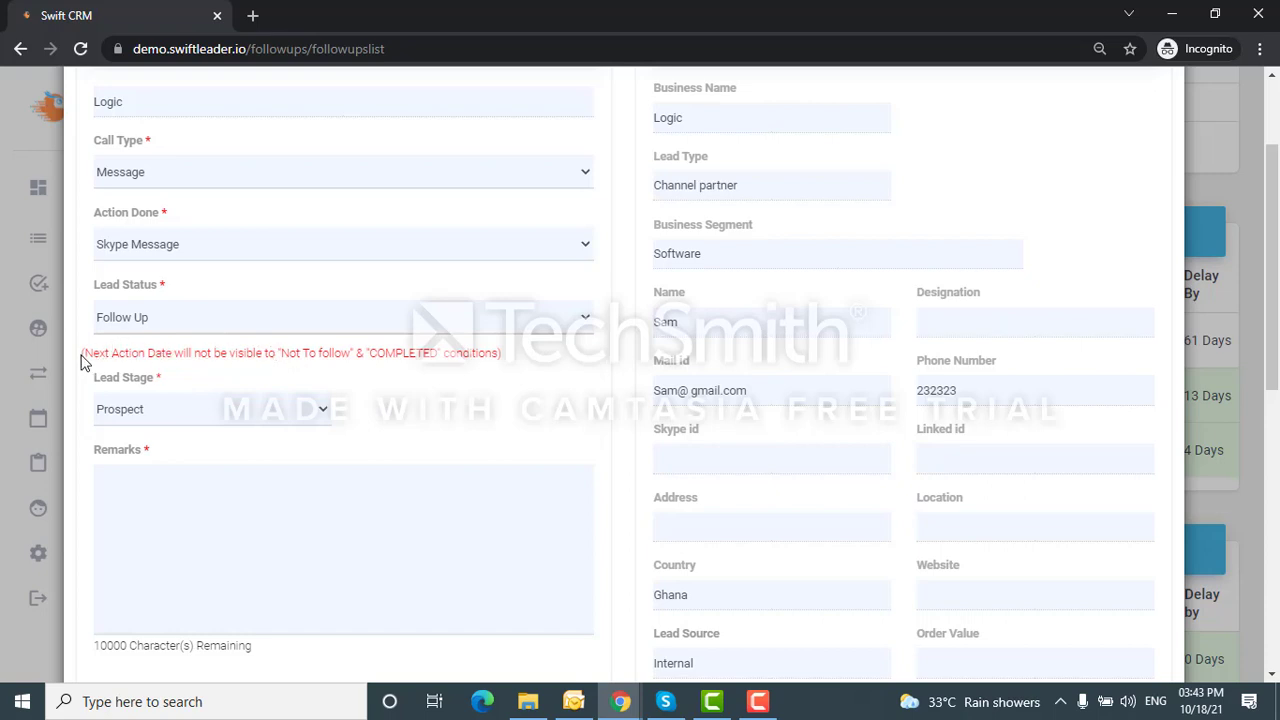
{"action": "left_click_drag", "start_coordinate": [84, 353], "coordinate": [121, 354]}
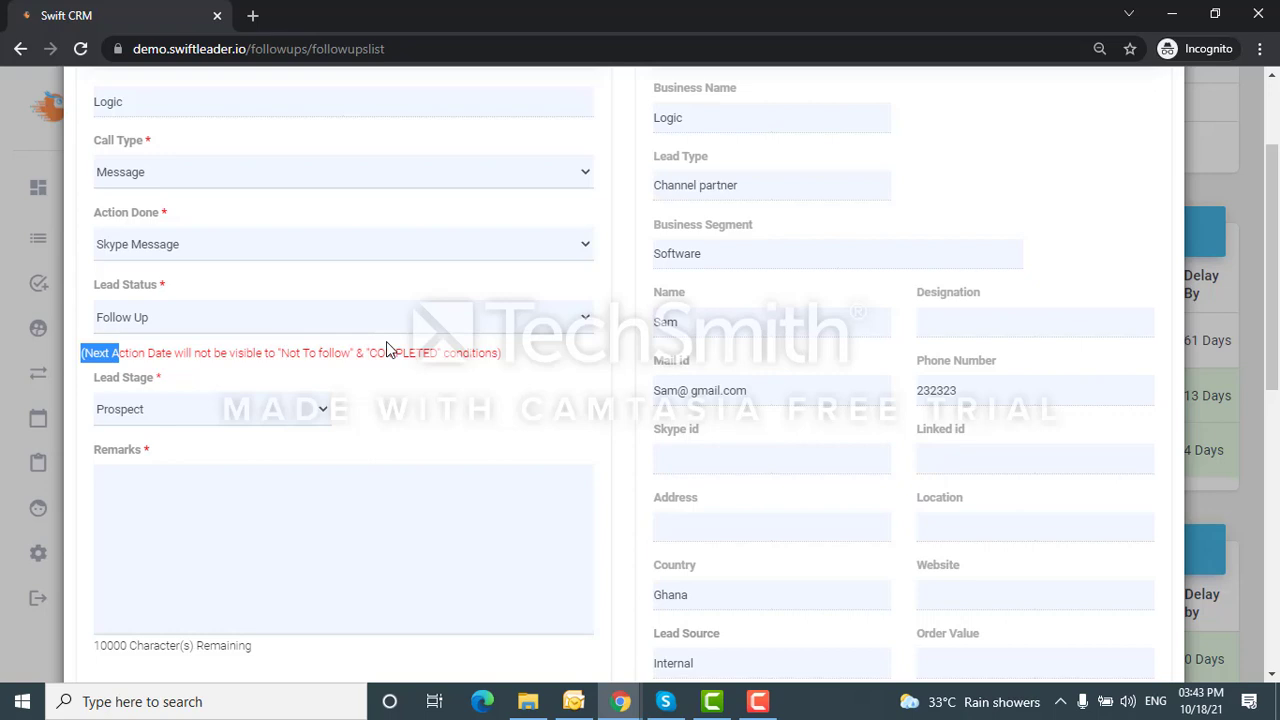
{"action": "scroll", "coordinate": [388, 350], "scroll_direction": "down", "scroll_amount": 2}
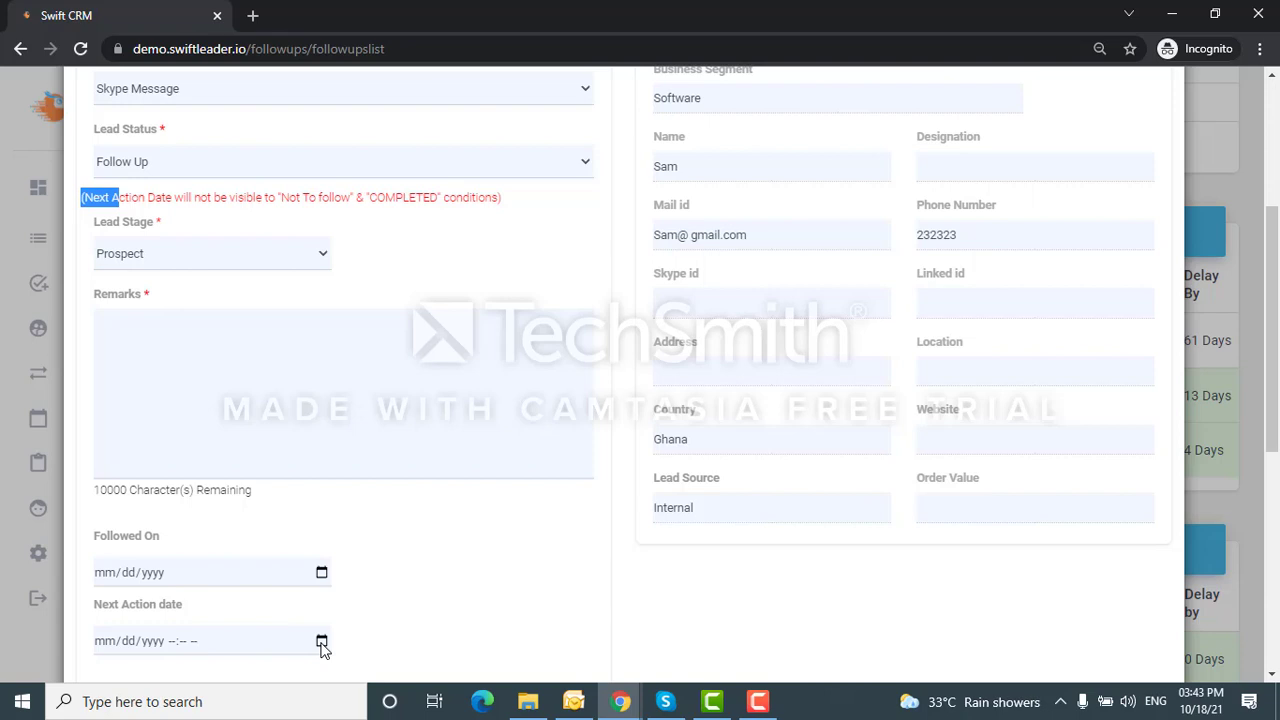
{"action": "left_click", "coordinate": [318, 256]}
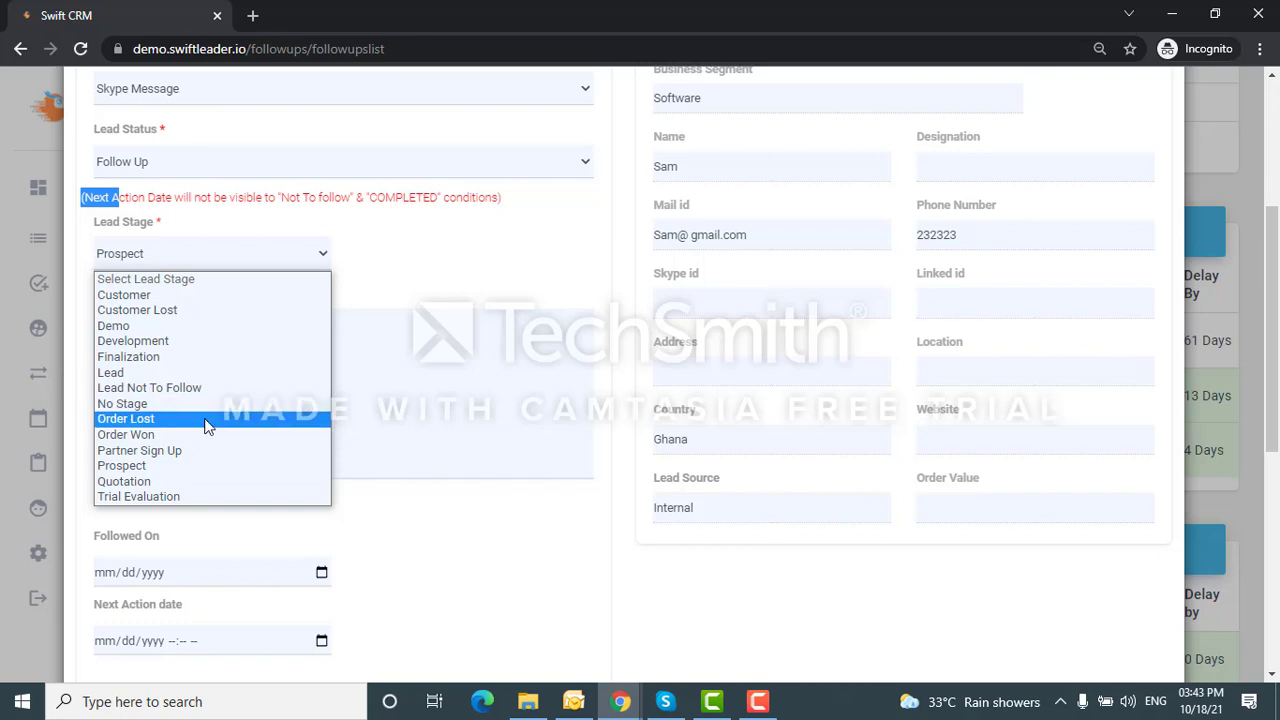
{"action": "left_click", "coordinate": [194, 482]}
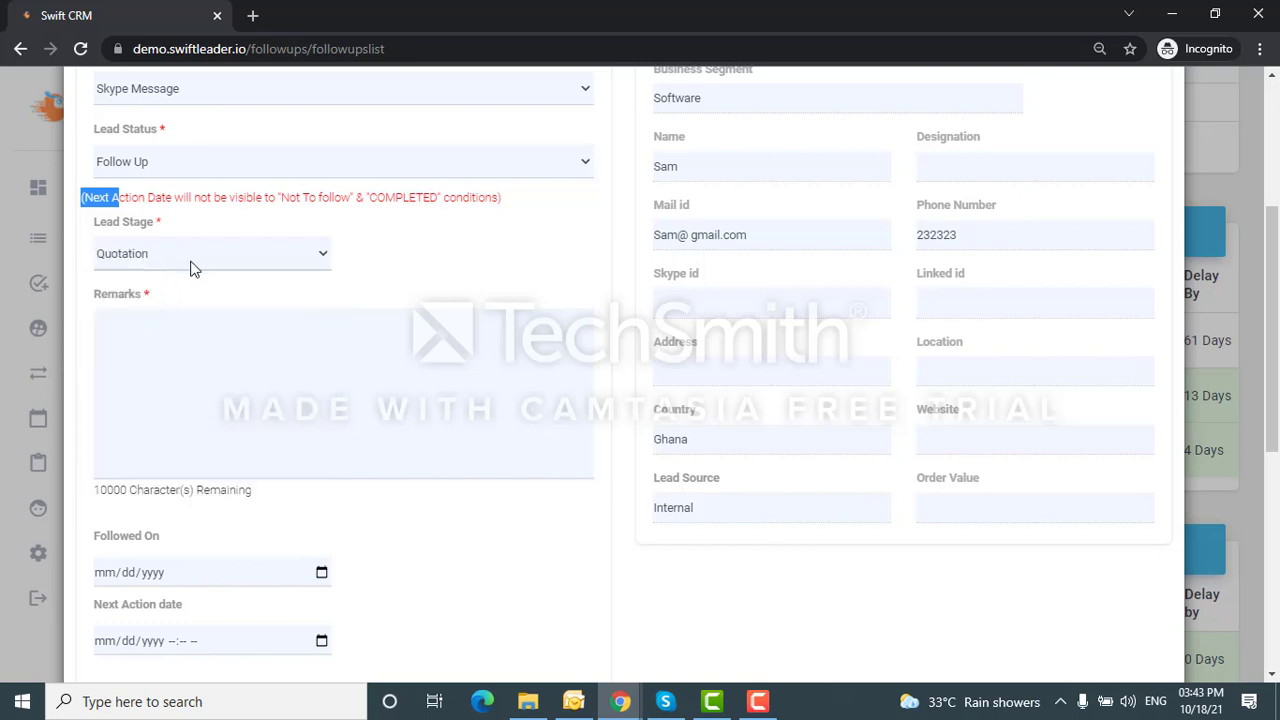
- Enter "To be followed tomorrow." as the remarks of the follow-up
{"action": "left_click", "coordinate": [296, 368]}
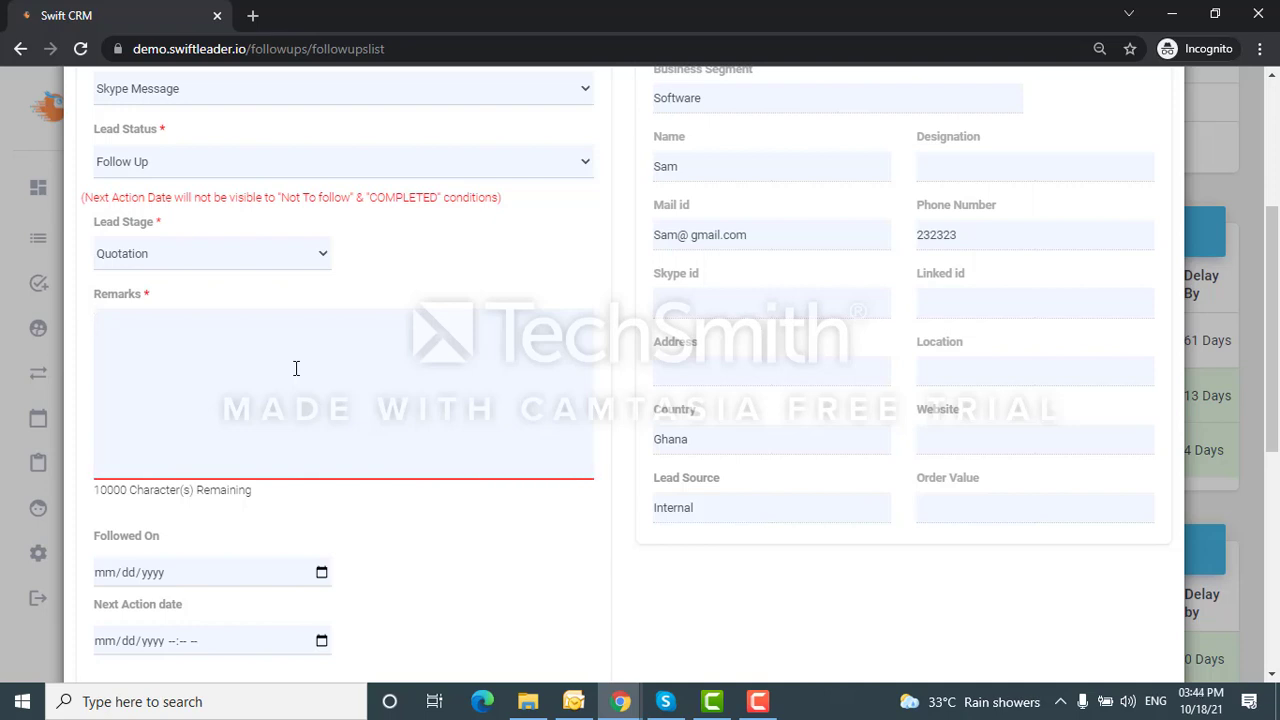
{"action": "type", "text": "To be fol"}
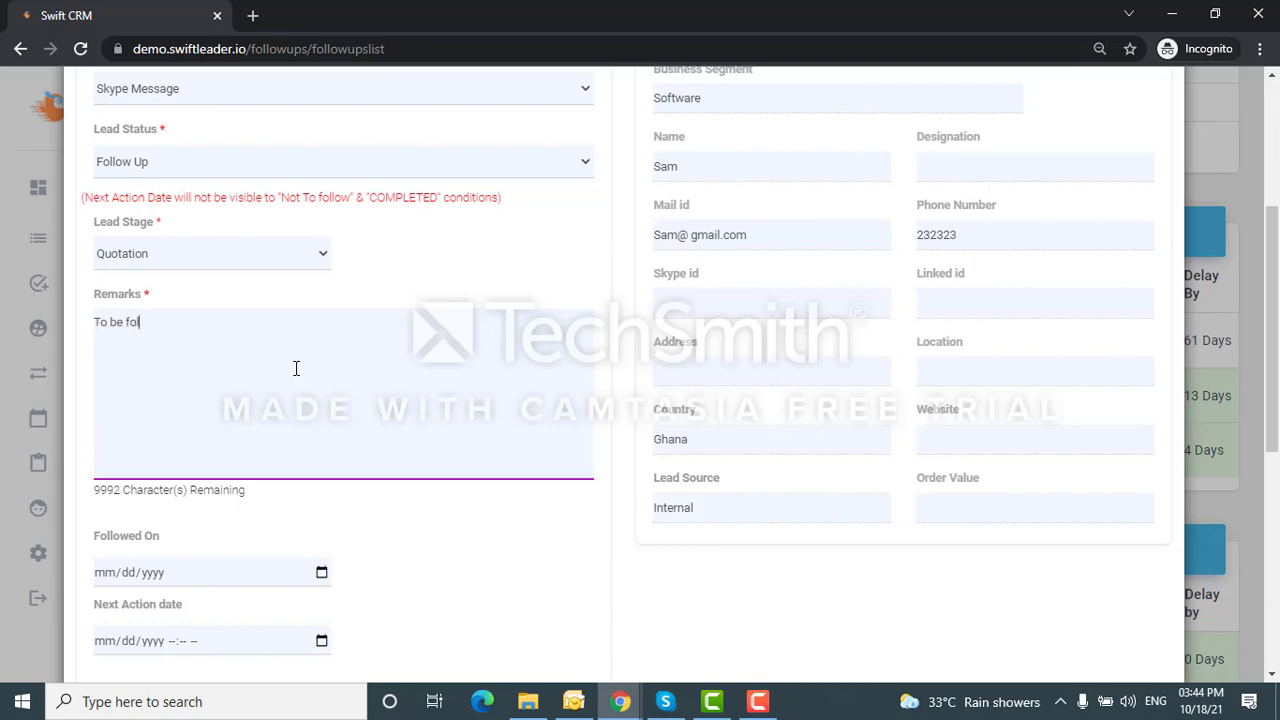
{"action": "type", "text": "lowed tomorrow."}
- Set the follow-up's next action date to 10/19/2021 03:44 PM
{"action": "scroll", "coordinate": [240, 434], "scroll_direction": "down", "scroll_amount": 2}
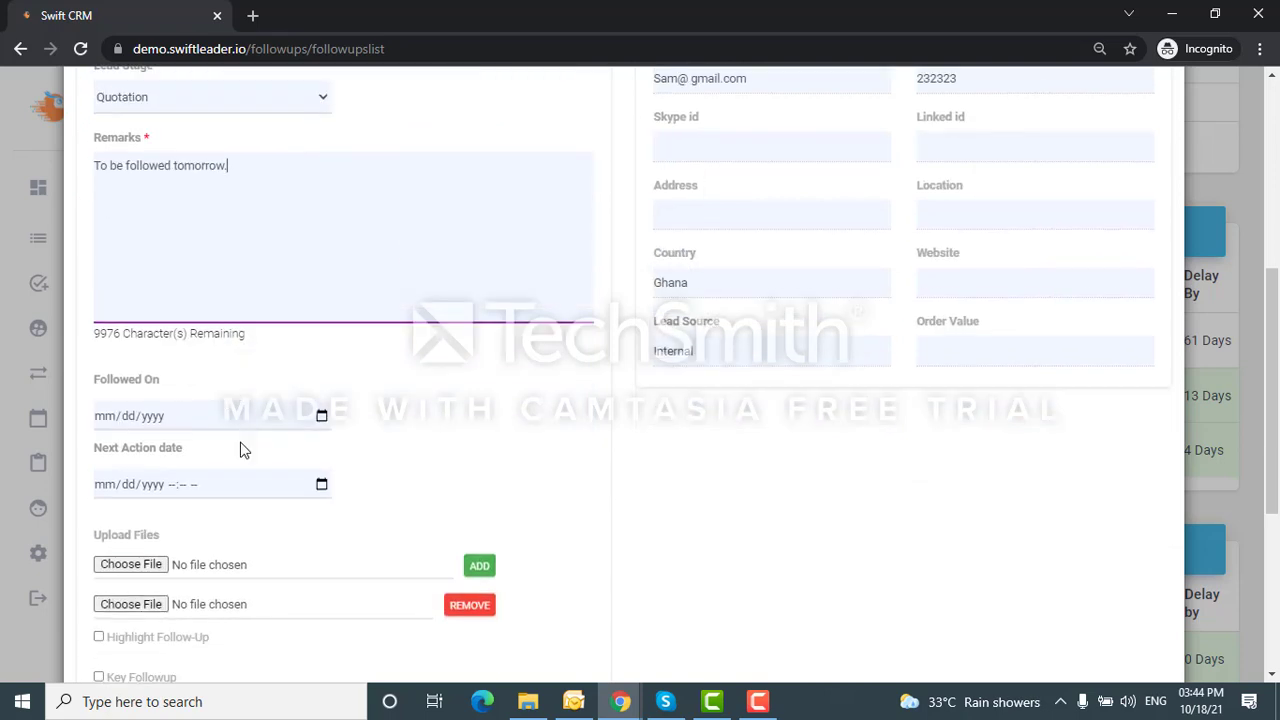
{"action": "left_click", "coordinate": [321, 487]}
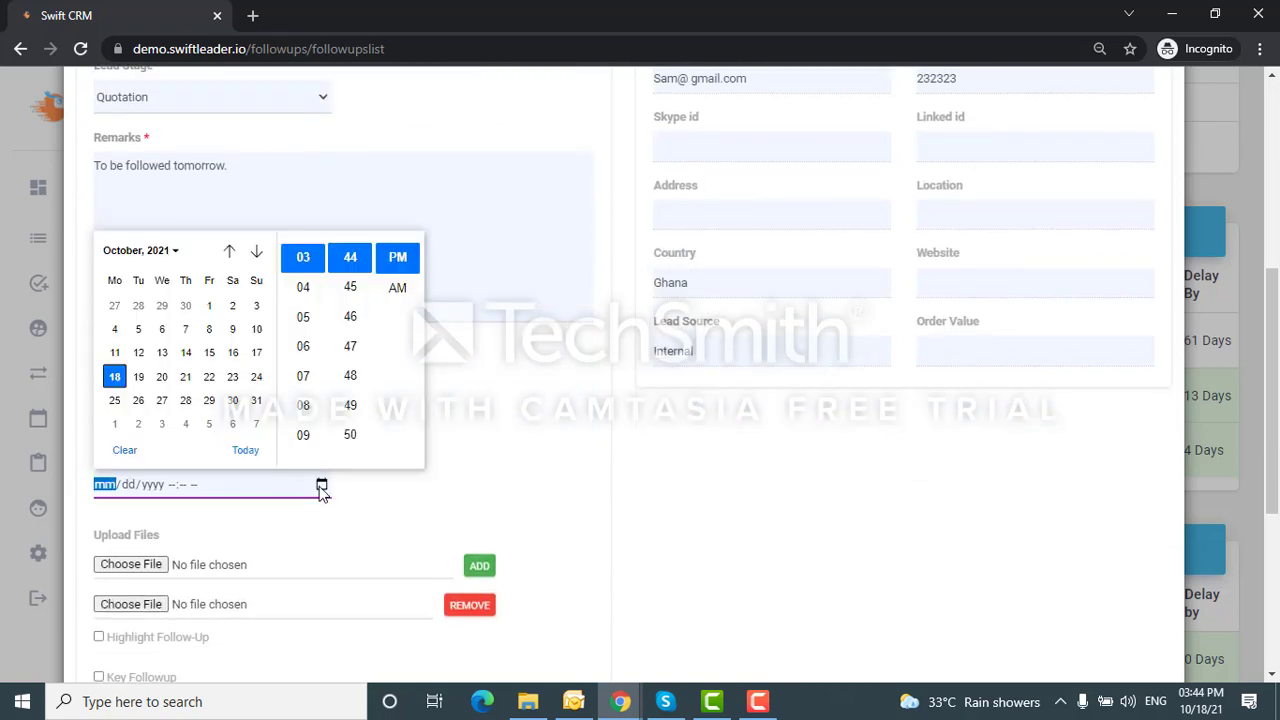
{"action": "left_click", "coordinate": [143, 380]}
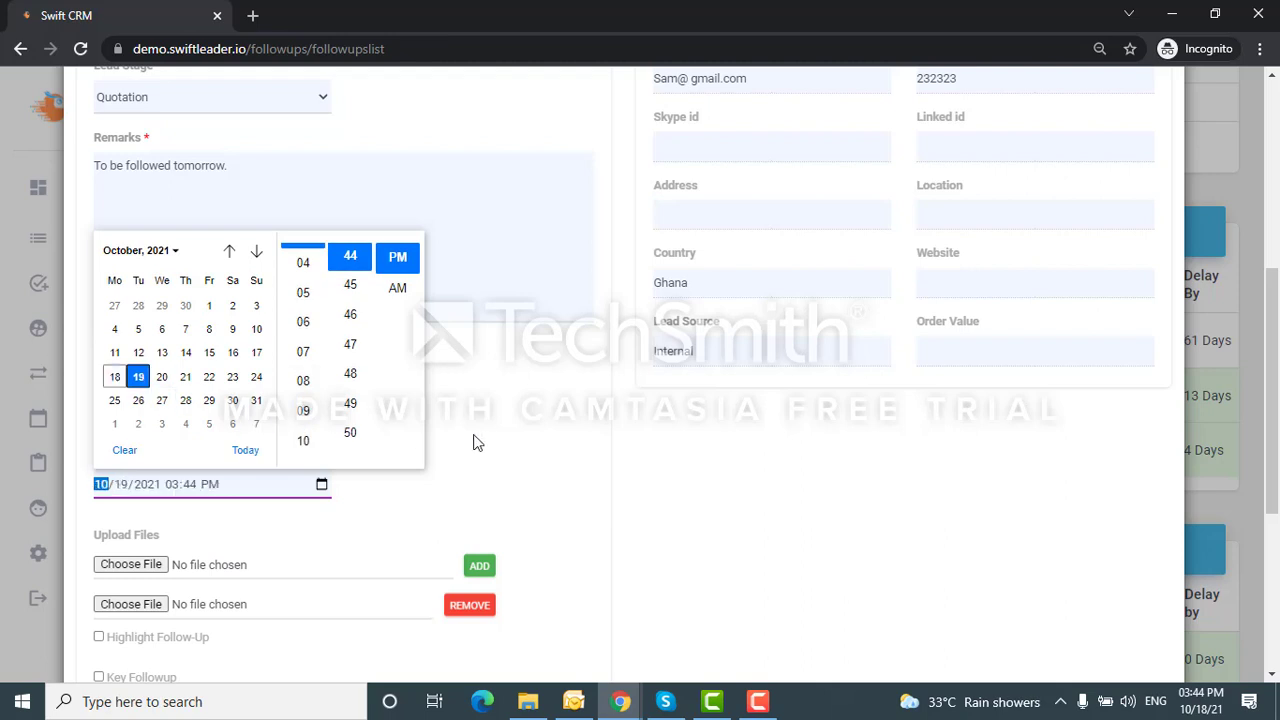
{"action": "left_click", "coordinate": [477, 434]}
{"action": "scroll", "coordinate": [475, 437], "scroll_direction": "down", "scroll_amount": 2}
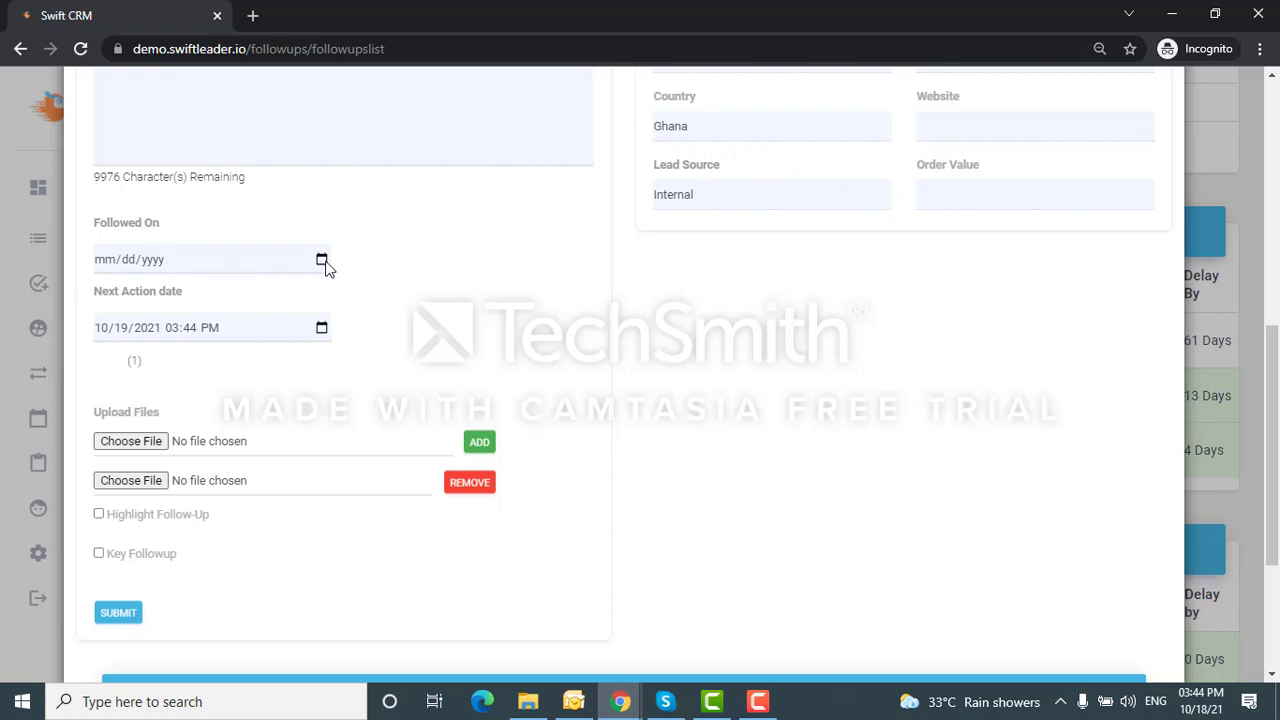
- Mark the Logic follow-up as both a highlighted and a key follow-up, and submit it
{"action": "scroll", "coordinate": [283, 431], "scroll_direction": "down", "scroll_amount": 2}
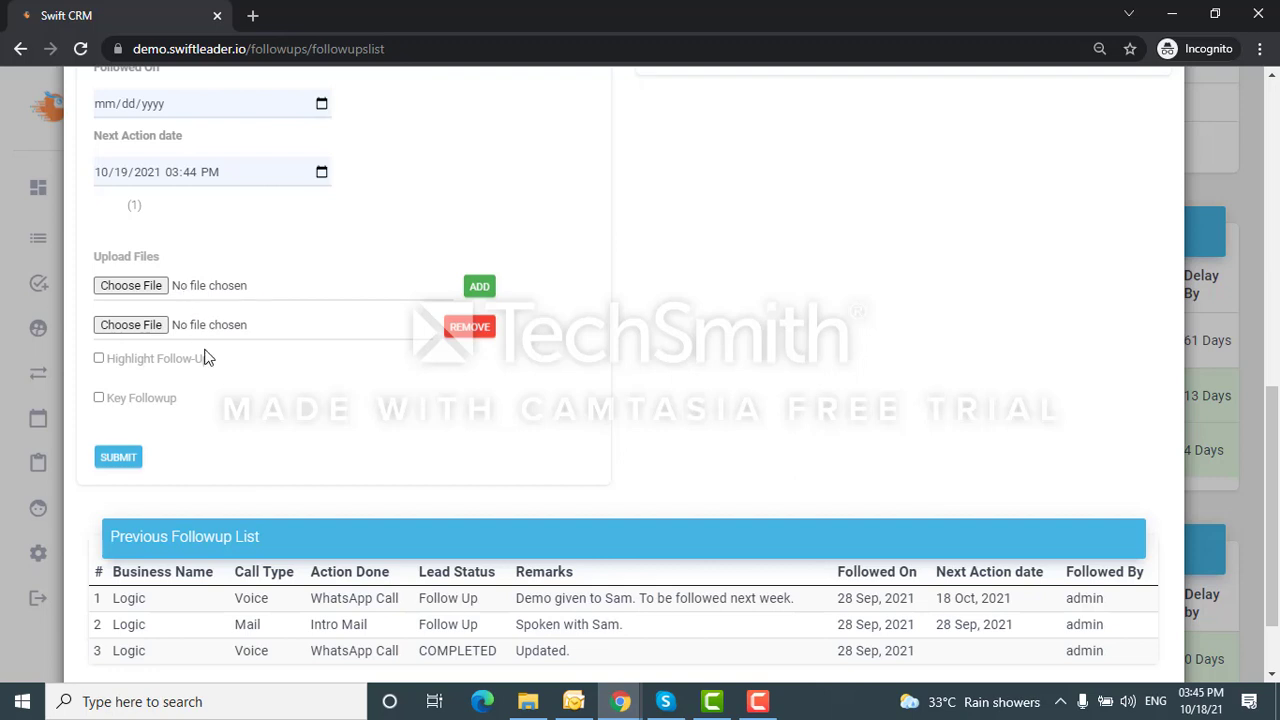
{"action": "left_click", "coordinate": [99, 359]}
{"action": "left_click", "coordinate": [98, 400]}
{"action": "left_click", "coordinate": [118, 458]}
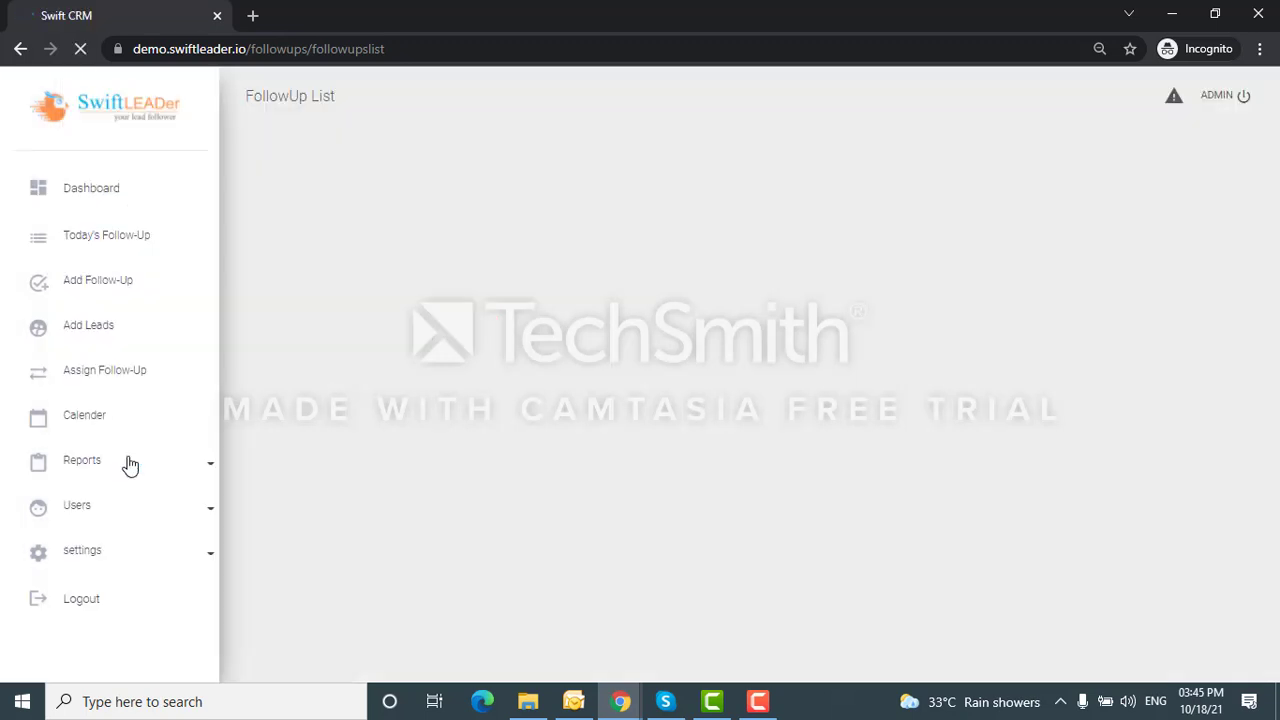
- Check the updated follow-up lists and the previous follow-ups of Americadcan Data Exchange, closing its form without changes
{"action": "scroll", "coordinate": [390, 400], "scroll_direction": "down", "scroll_amount": 2}
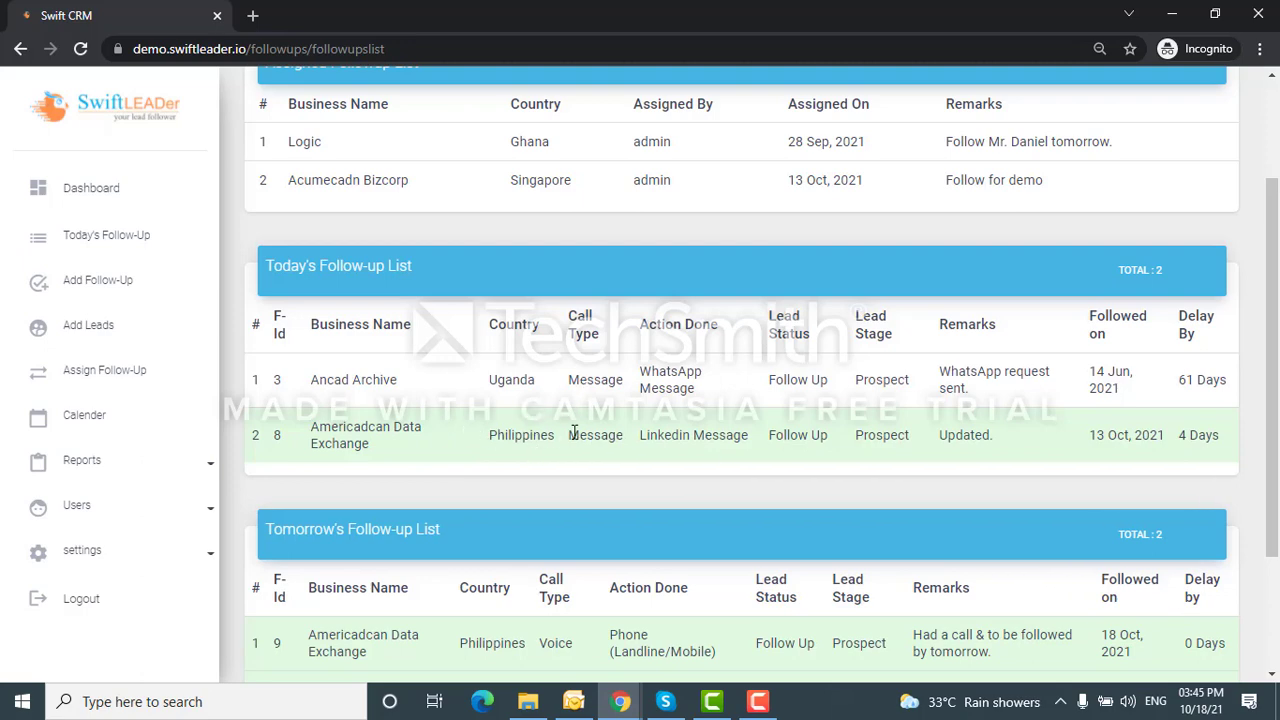
{"action": "scroll", "coordinate": [573, 432], "scroll_direction": "down", "scroll_amount": 10}
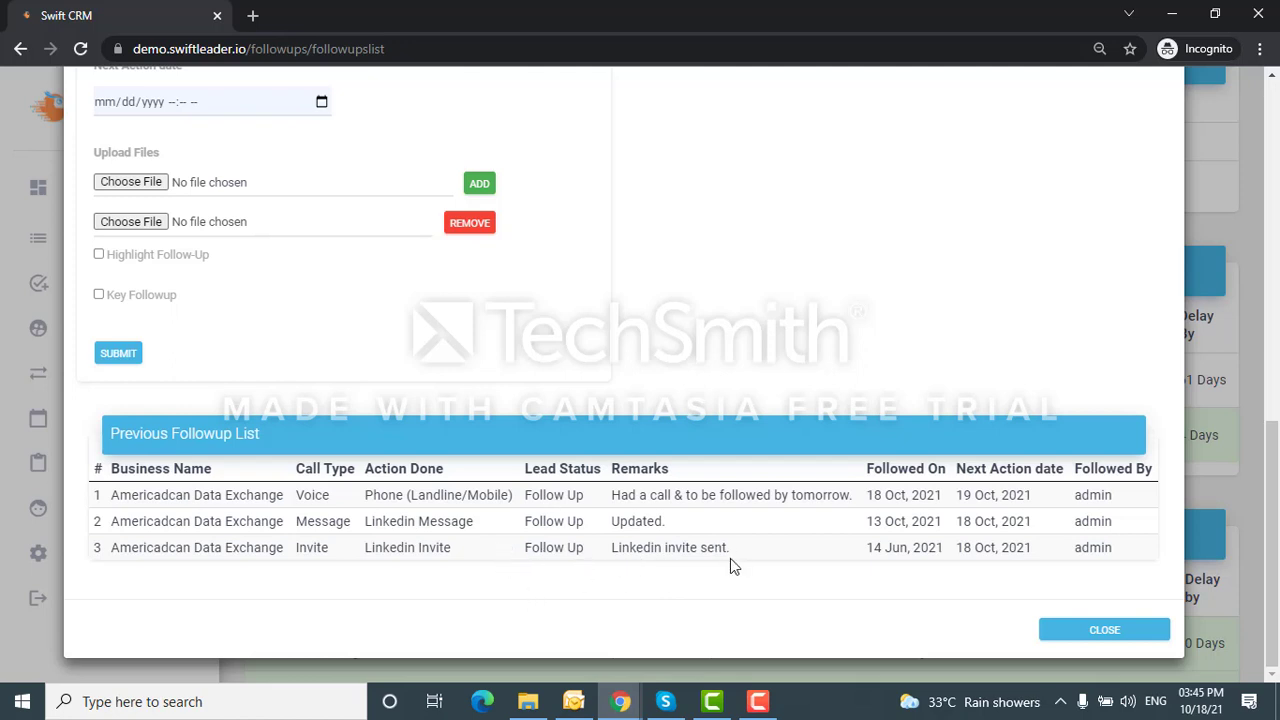
{"action": "left_click", "coordinate": [1082, 632]}
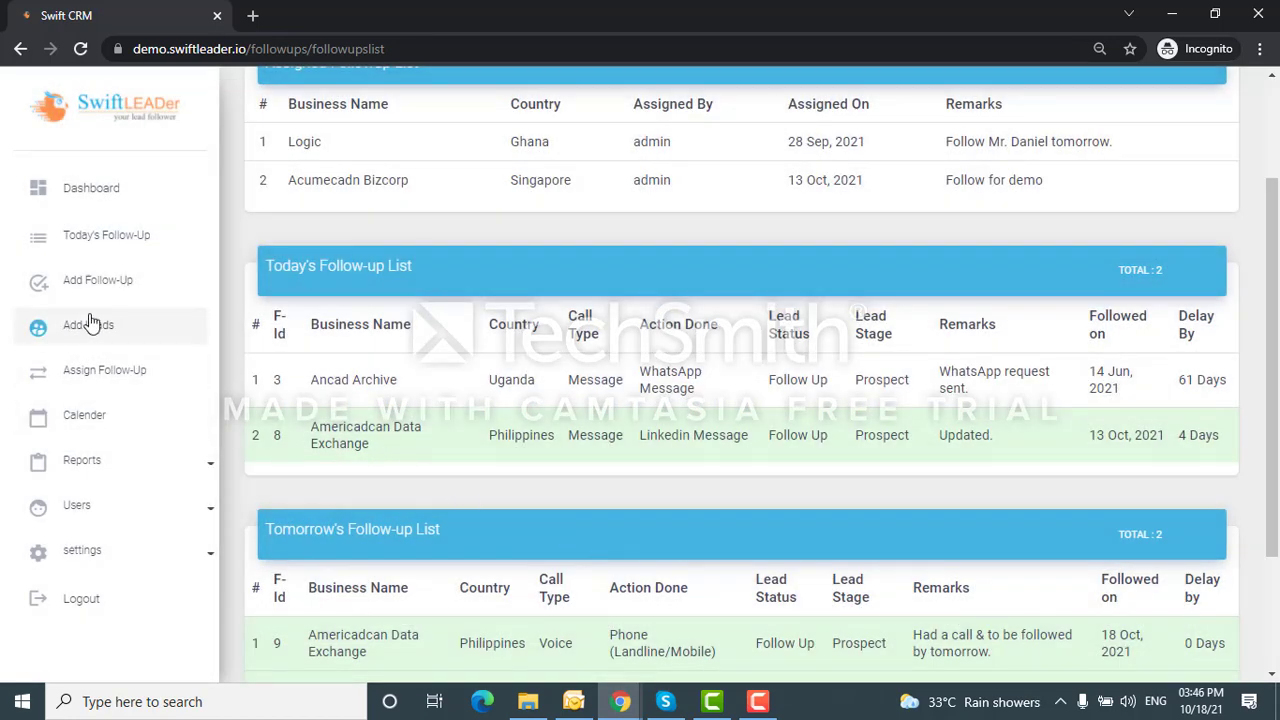
- Open the Add Lead form and look through its fields down to the bulk upload options
{"action": "left_click", "coordinate": [98, 324]}
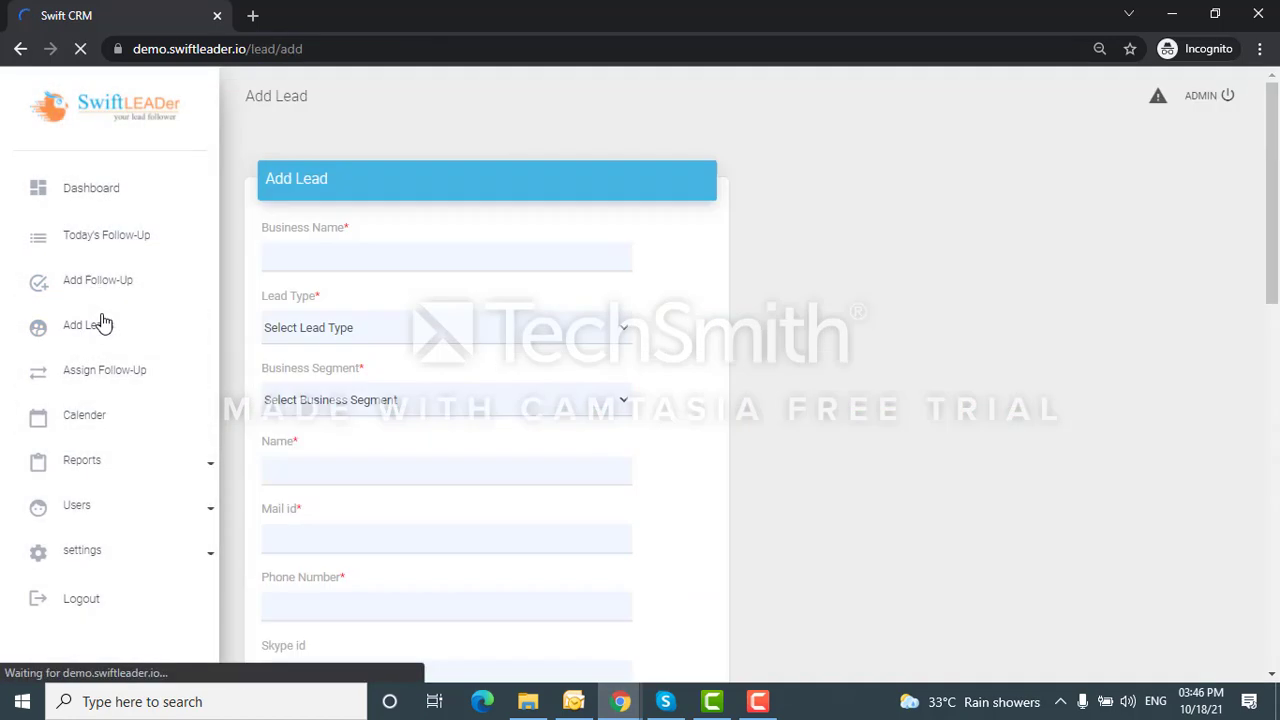
{"action": "left_click", "coordinate": [373, 260]}
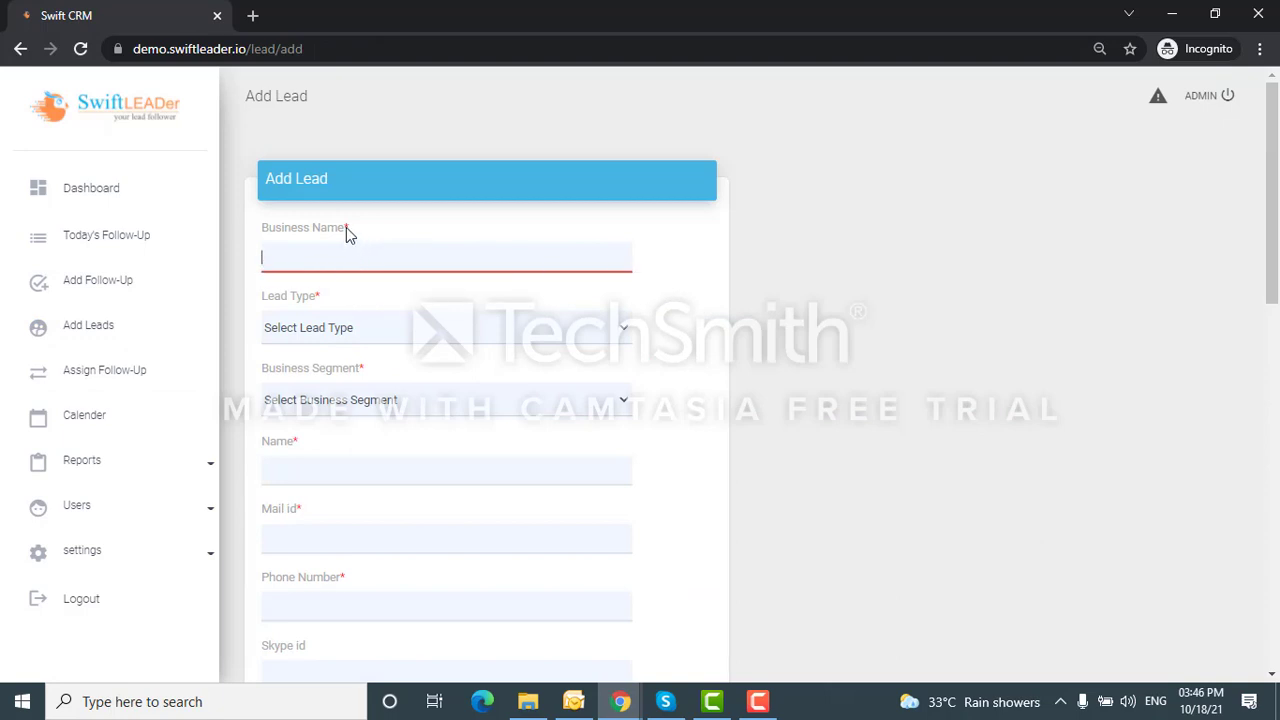
{"action": "scroll", "coordinate": [400, 287], "scroll_direction": "down", "scroll_amount": 2}
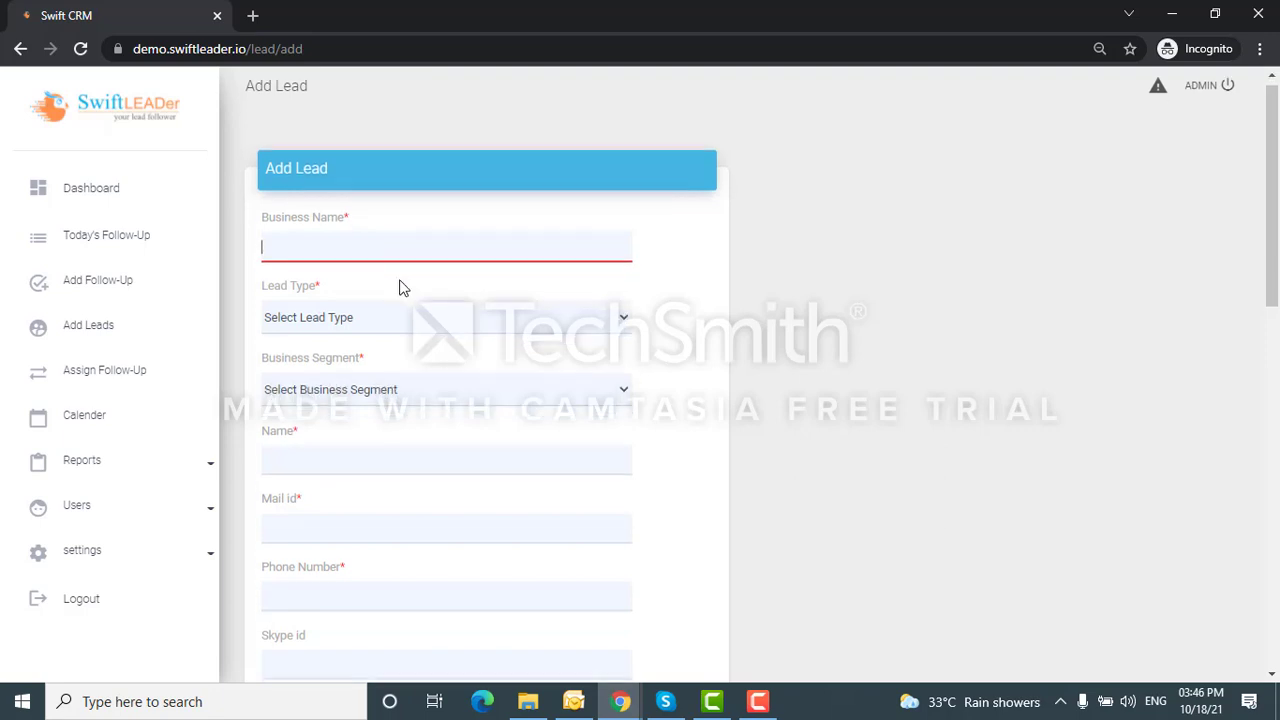
{"action": "scroll", "coordinate": [399, 288], "scroll_direction": "down", "scroll_amount": 6}
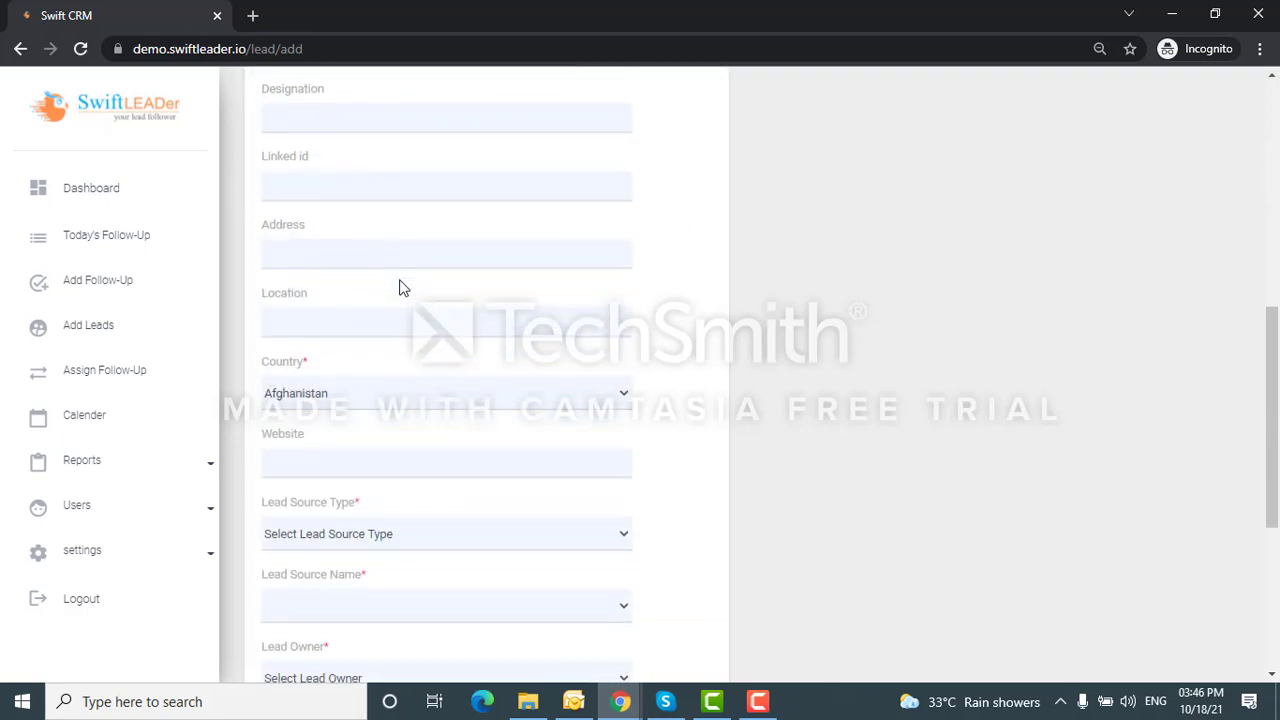
{"action": "scroll", "coordinate": [399, 288], "scroll_direction": "down", "scroll_amount": 5}
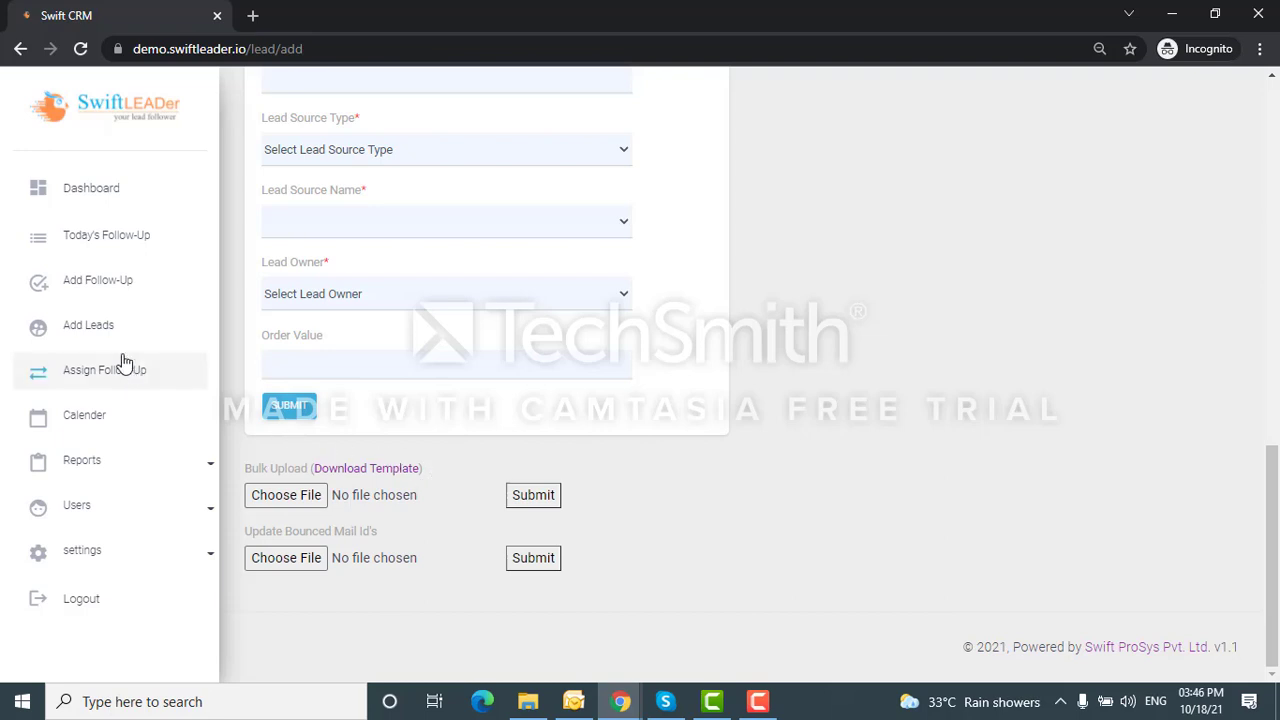
- On the Assign Follow-Up page, enter "new" as the follow-up search with admin as assignee, and review the other assignment and transfer sections
{"action": "left_click", "coordinate": [98, 372]}
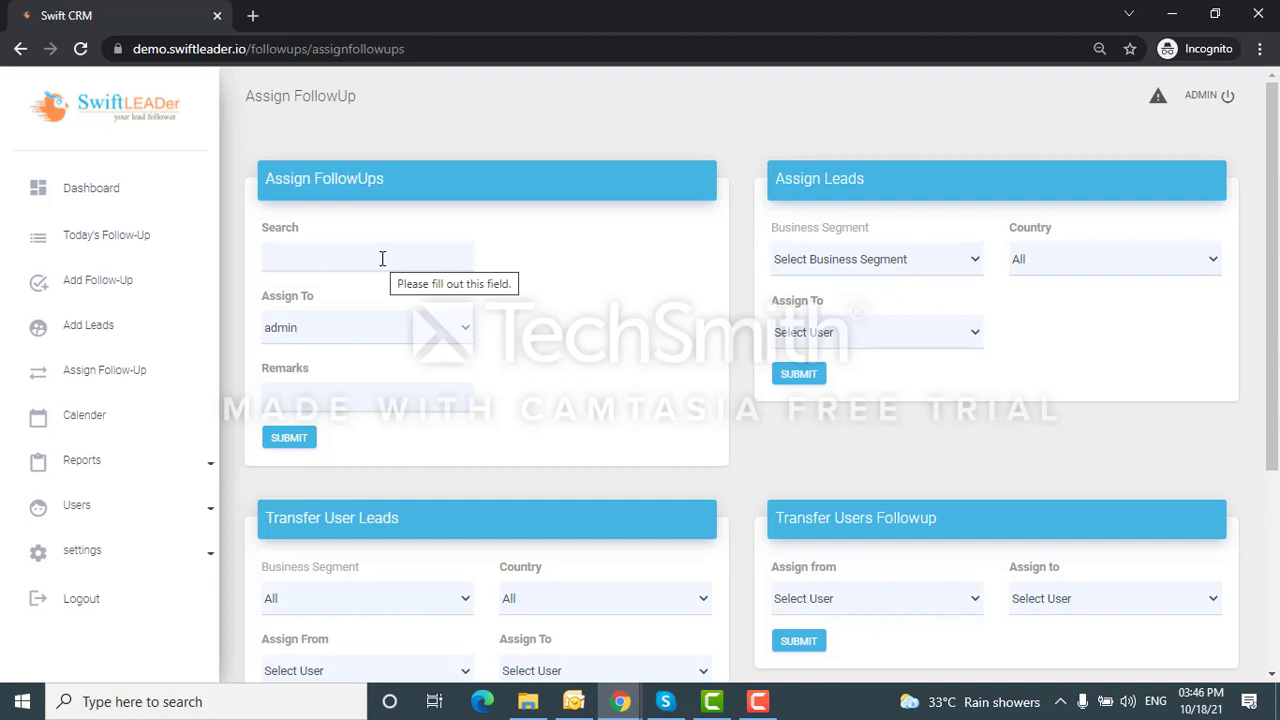
{"action": "left_click", "coordinate": [382, 258]}
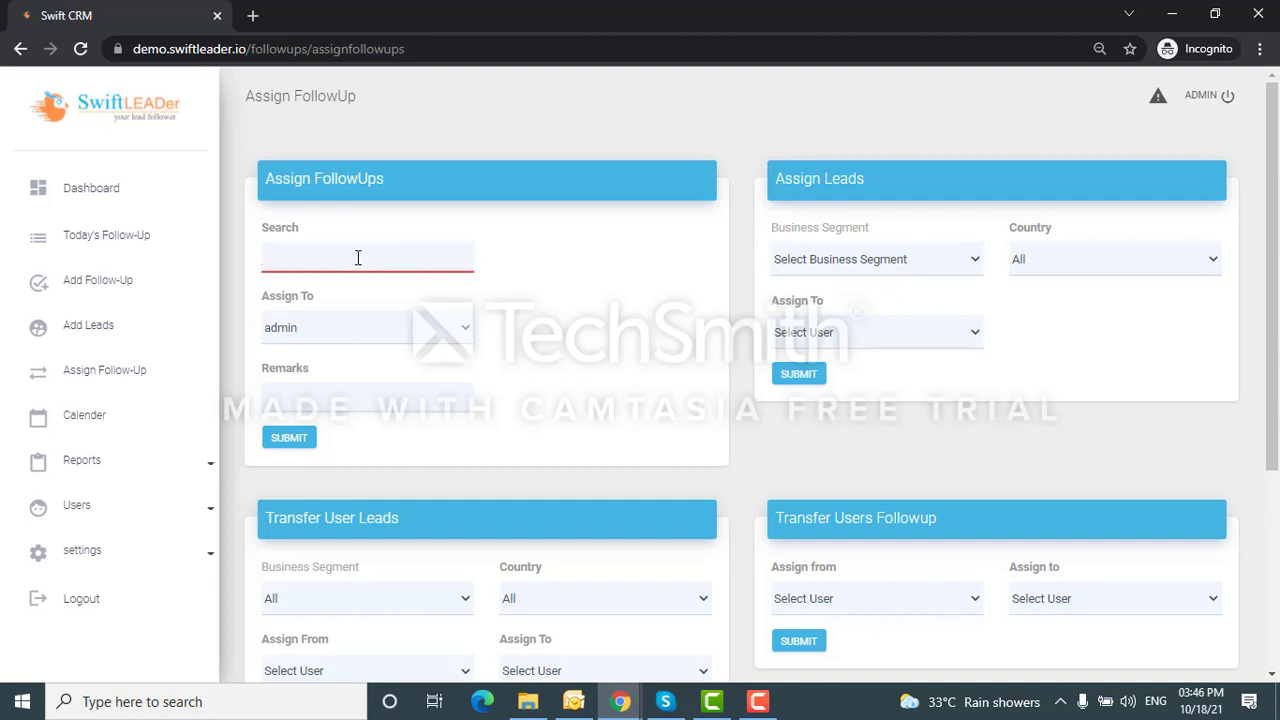
{"action": "type", "text": "new"}
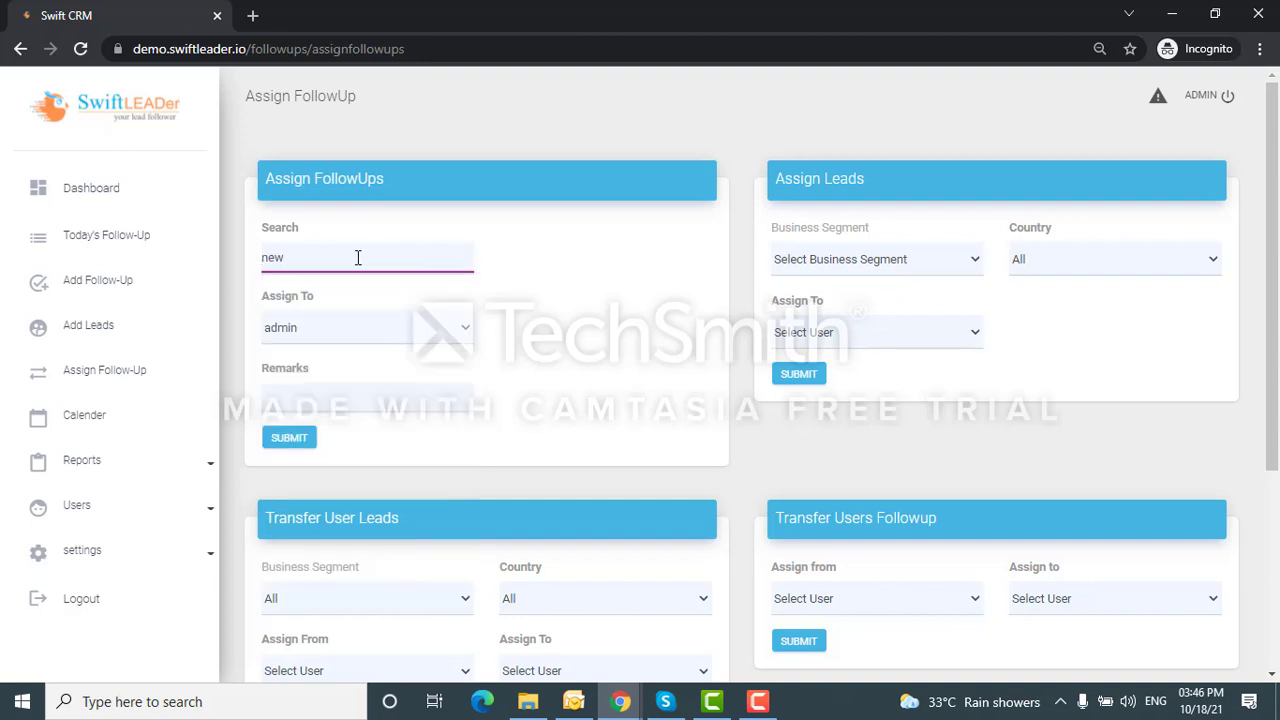
{"action": "left_click", "coordinate": [351, 332]}
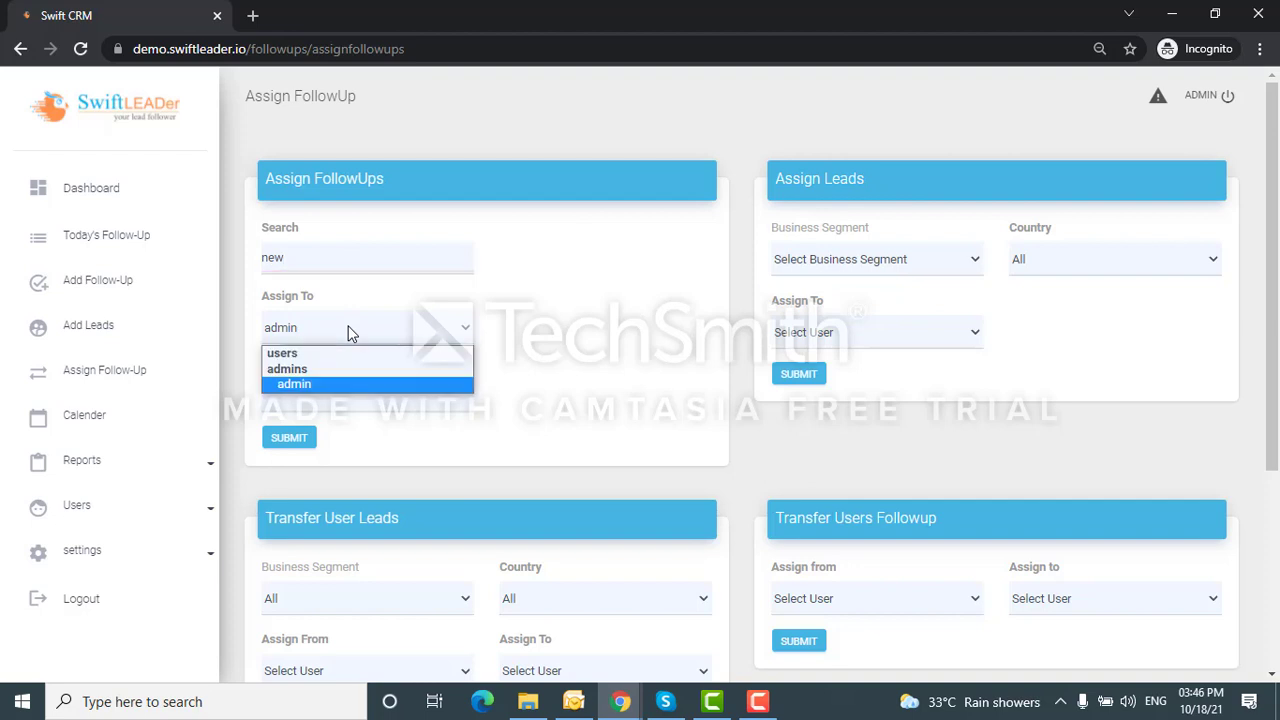
{"action": "left_click", "coordinate": [329, 383]}
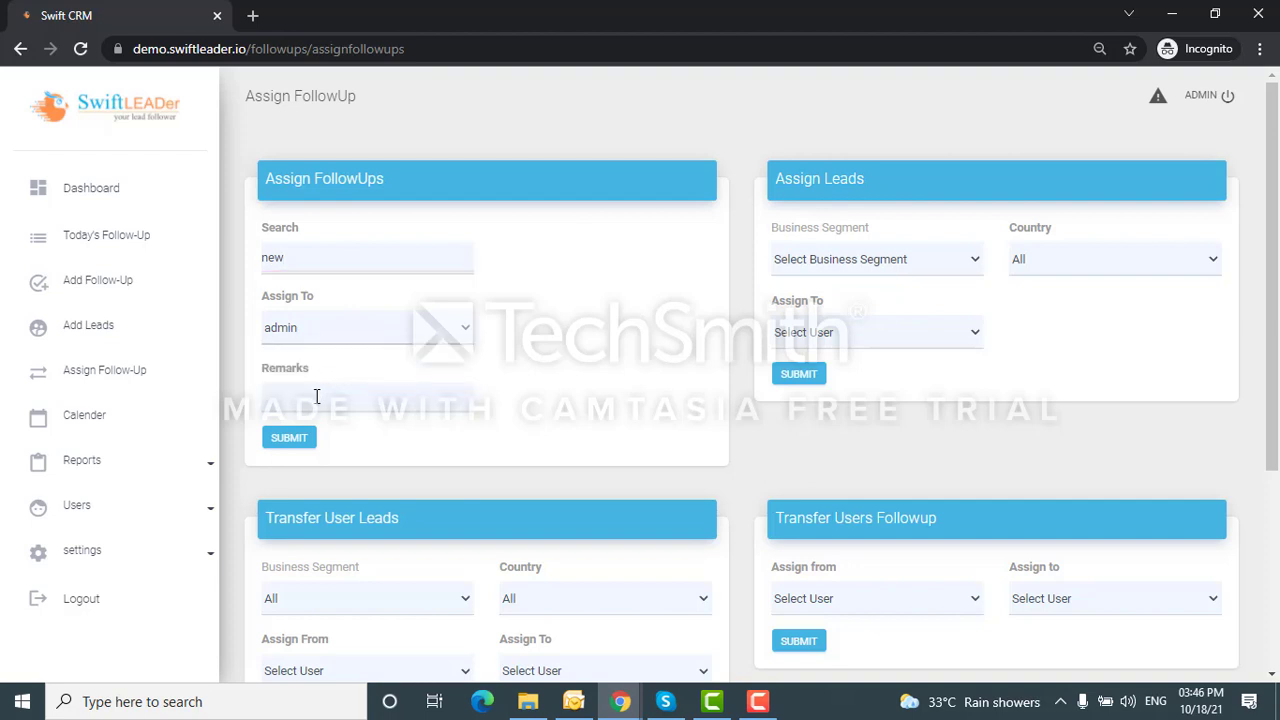
{"action": "left_click", "coordinate": [316, 397]}
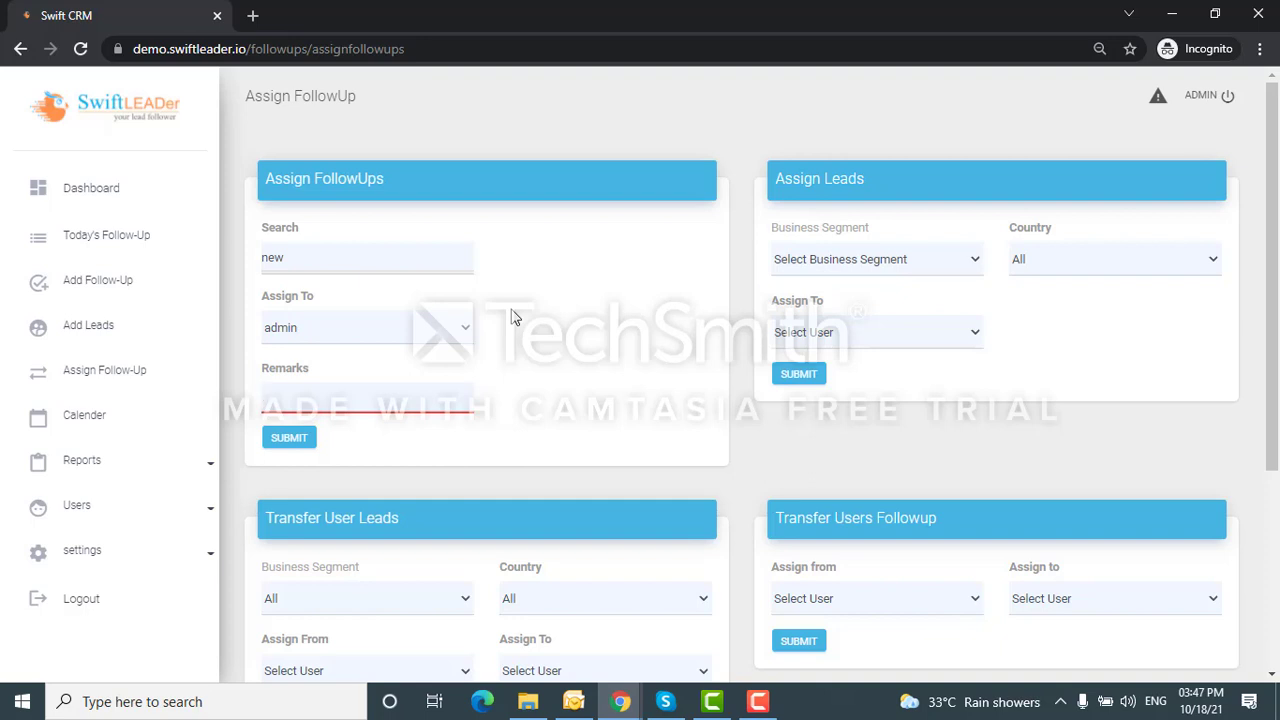
{"action": "scroll", "coordinate": [514, 320], "scroll_direction": "down", "scroll_amount": 2}
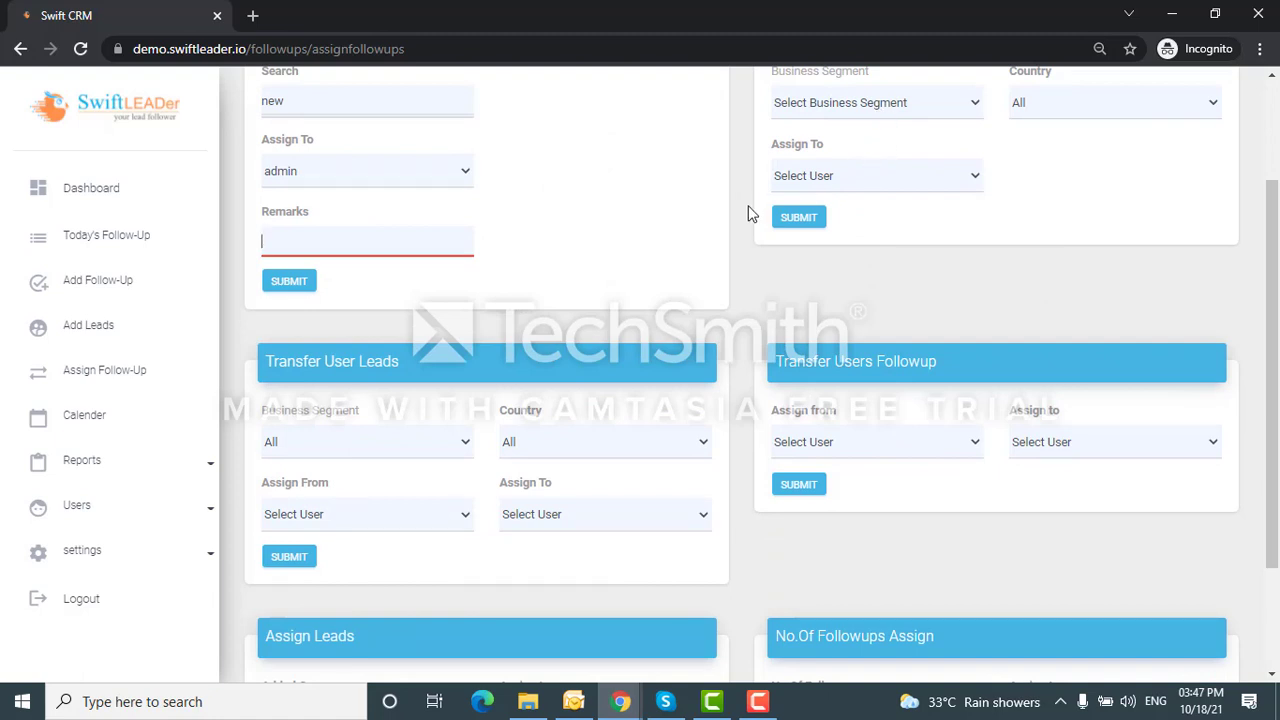
{"action": "scroll", "coordinate": [737, 210], "scroll_direction": "down", "scroll_amount": 2}
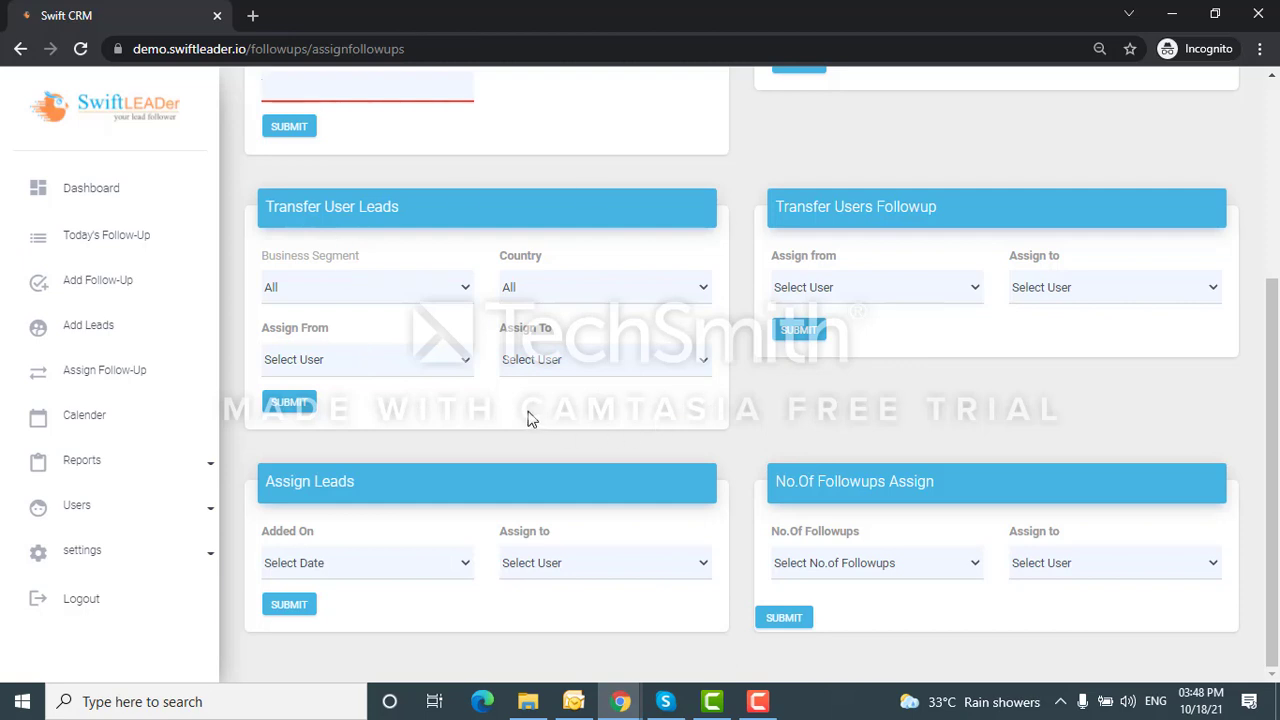
- View the October 2021 calendar and examine the Ancad Archive follow-up on the 18th, closing its form without changes
{"action": "left_click", "coordinate": [108, 420]}
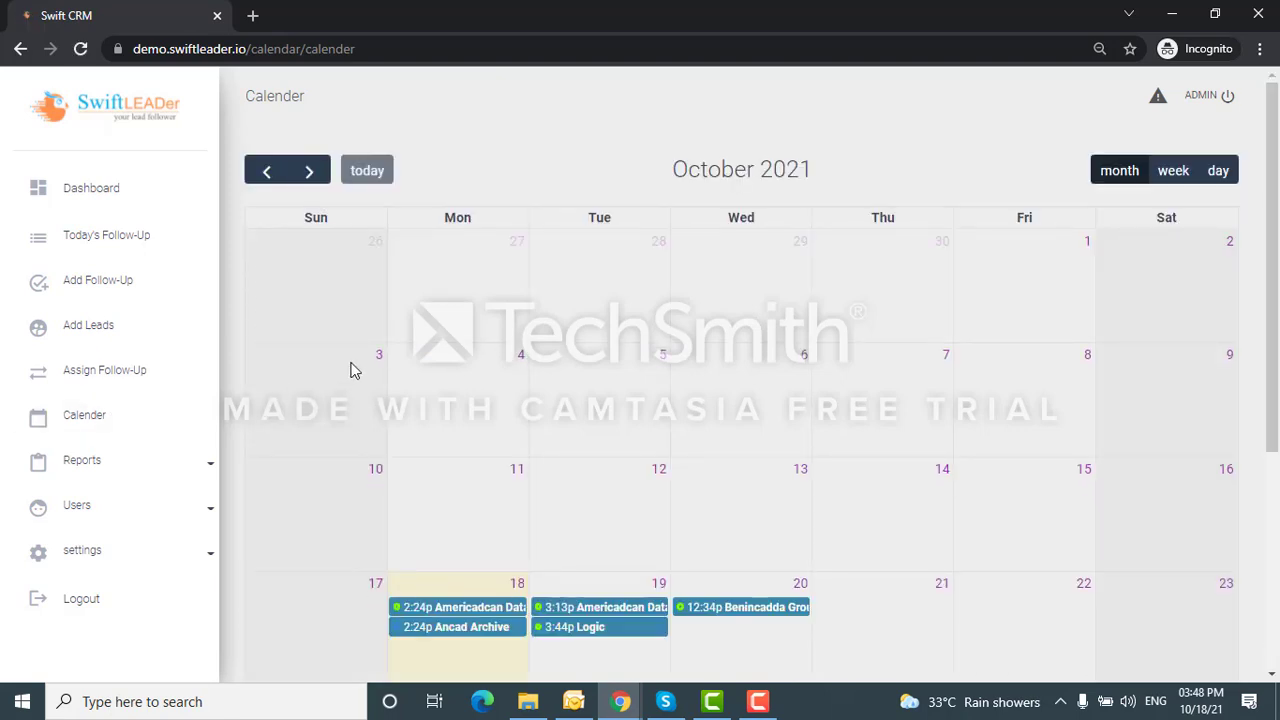
{"action": "scroll", "coordinate": [351, 366], "scroll_direction": "down", "scroll_amount": 2}
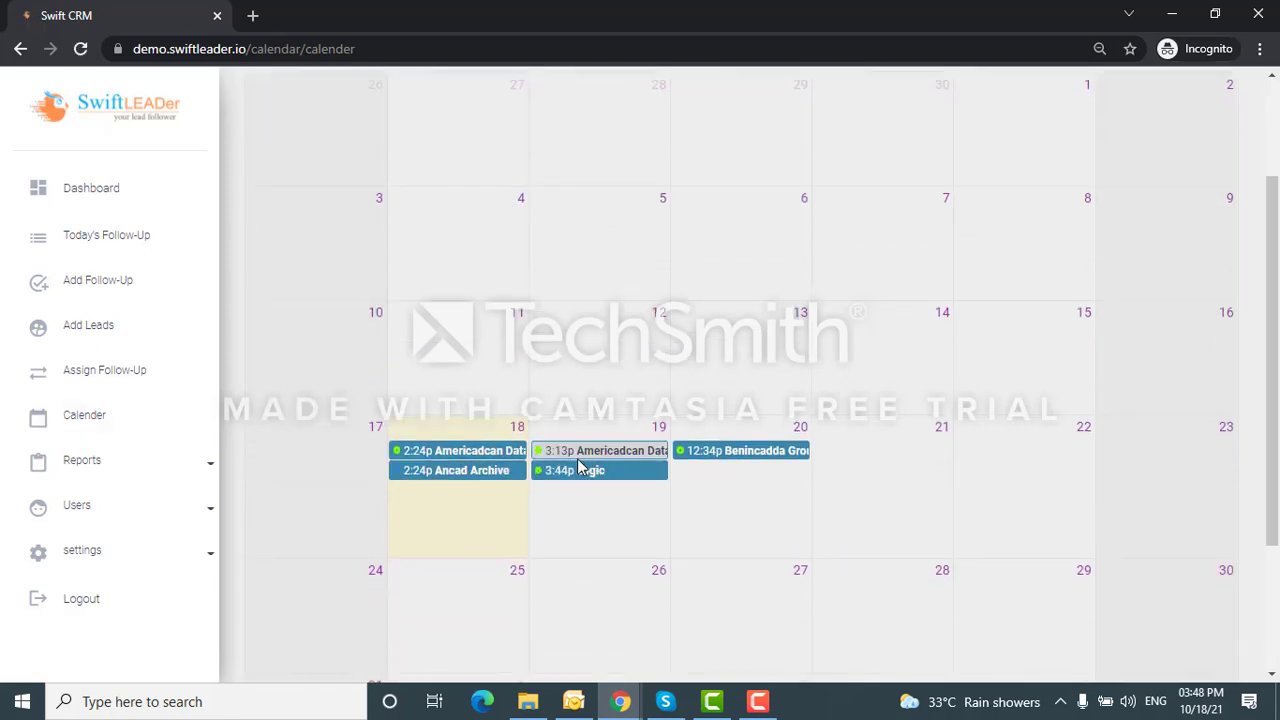
{"action": "left_click", "coordinate": [451, 472]}
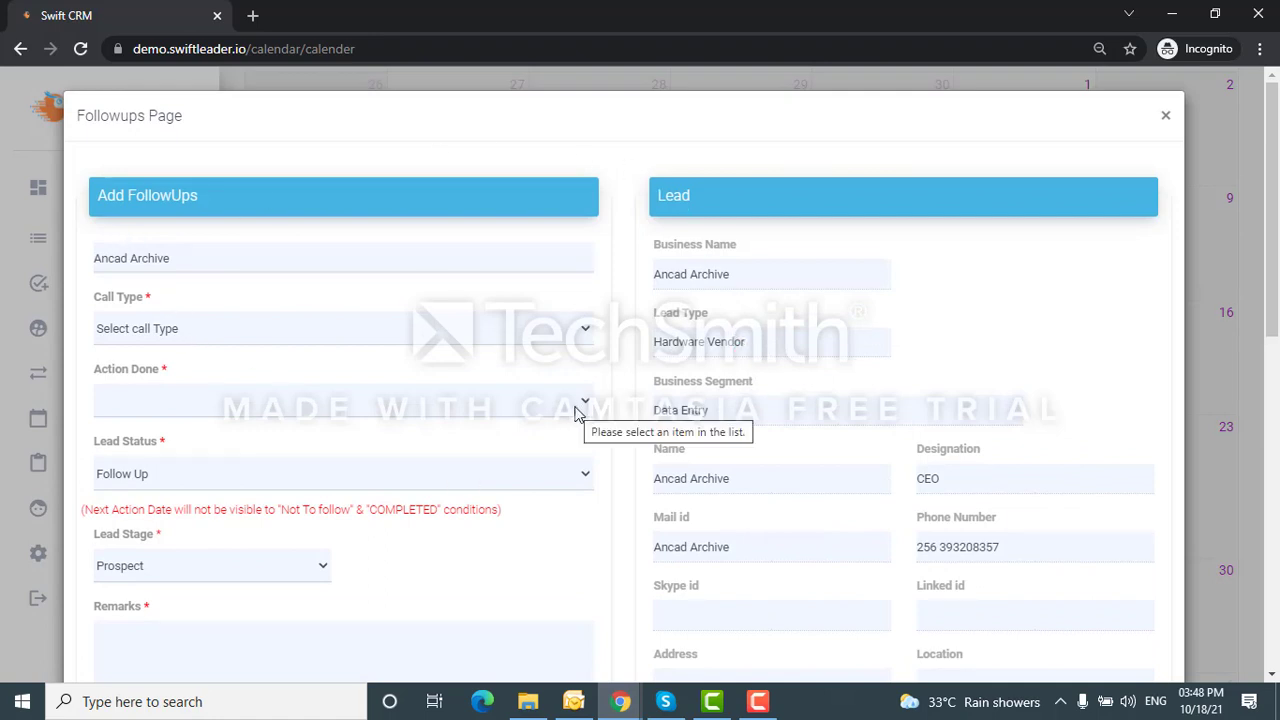
{"action": "scroll", "coordinate": [575, 410], "scroll_direction": "down", "scroll_amount": 6}
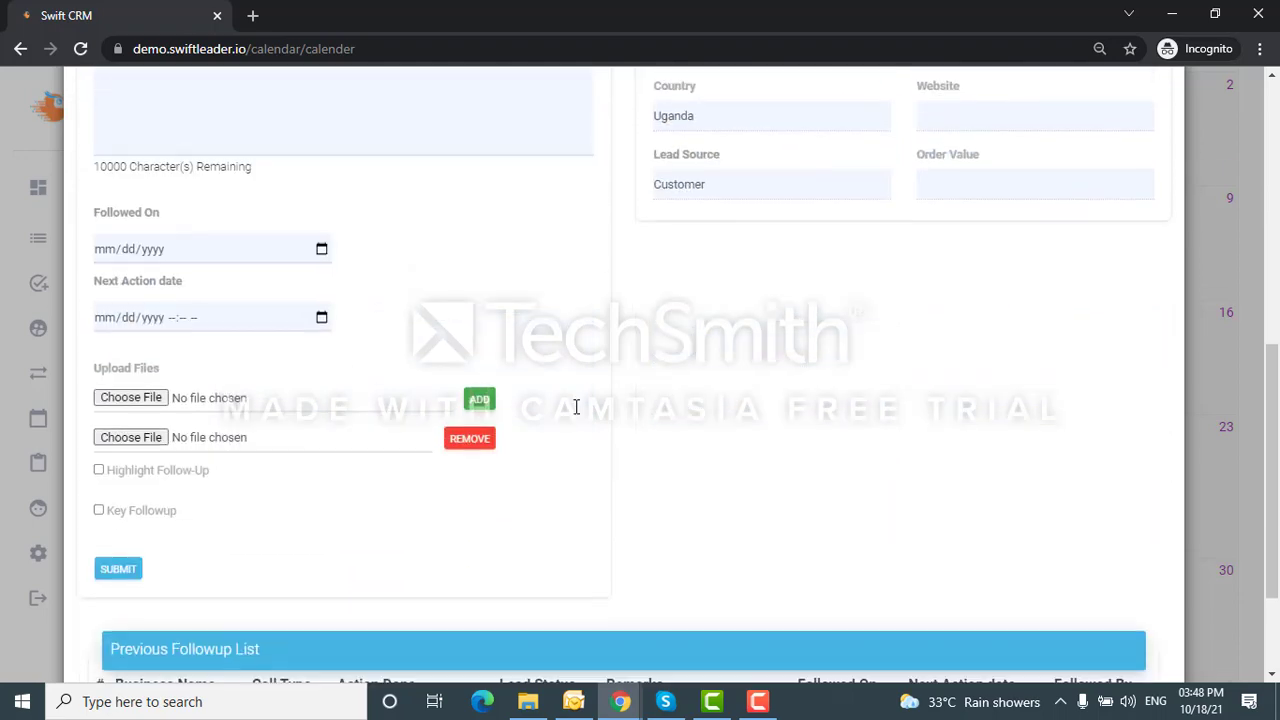
{"action": "scroll", "coordinate": [575, 407], "scroll_direction": "down", "scroll_amount": 2}
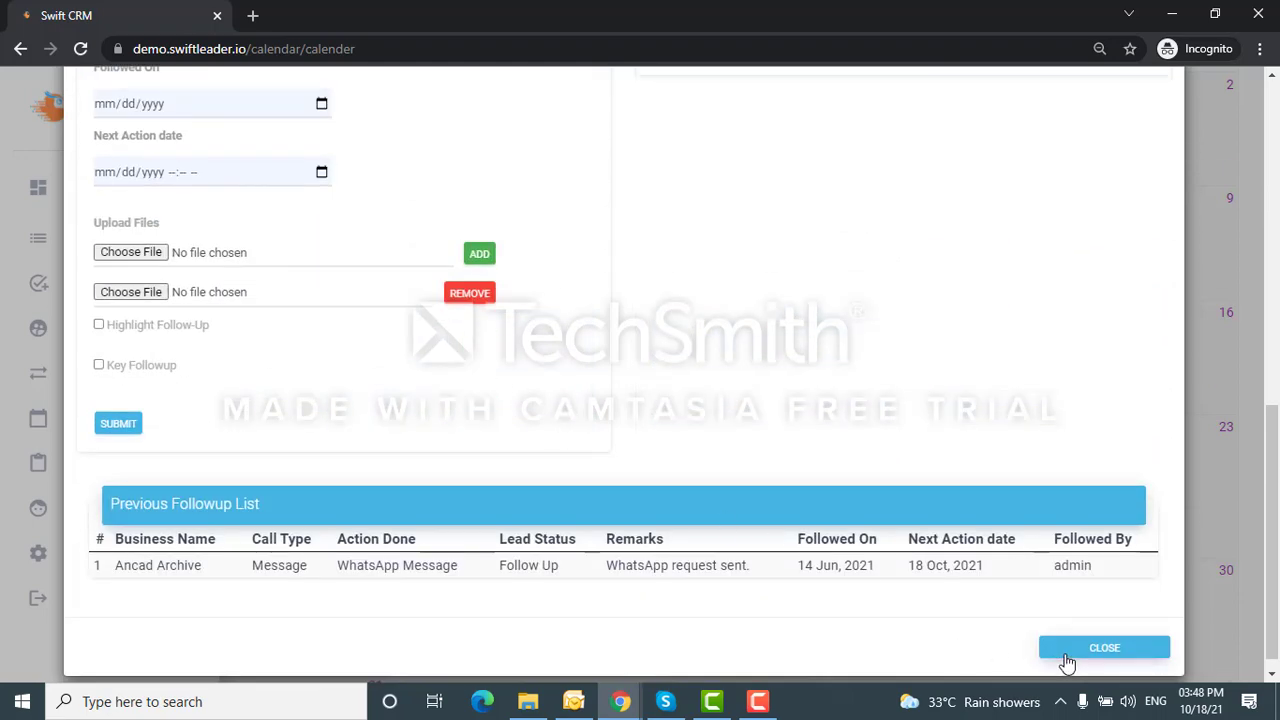
{"action": "left_click", "coordinate": [1067, 663]}
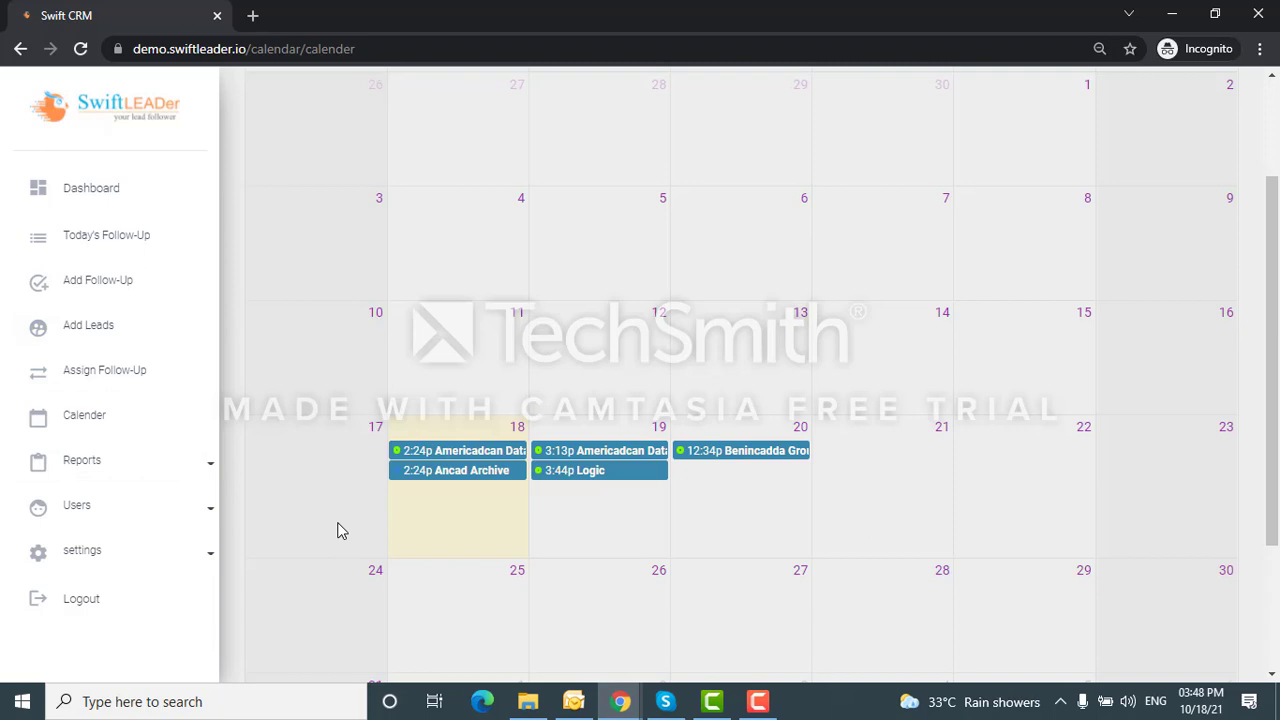
- Open the Lead Report and generate it without any filters
{"action": "left_click", "coordinate": [100, 465]}
{"action": "scroll", "coordinate": [100, 470], "scroll_direction": "down", "scroll_amount": 2}
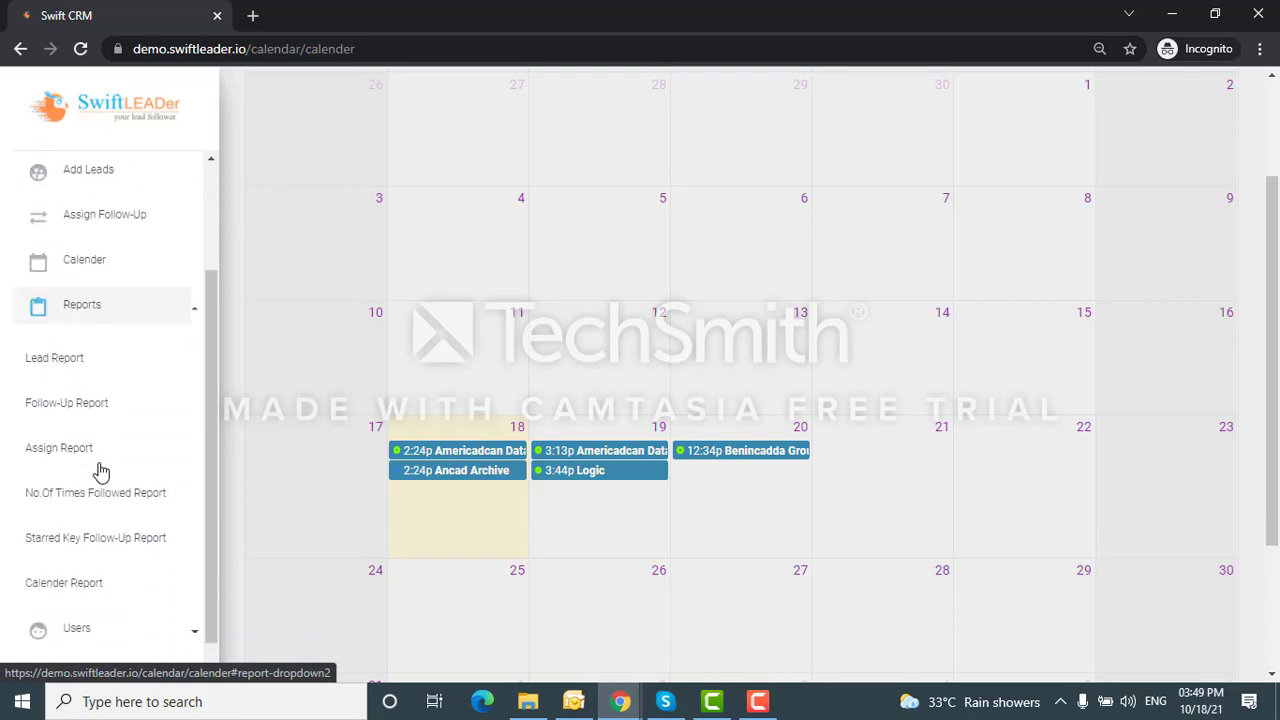
{"action": "left_click", "coordinate": [88, 369]}
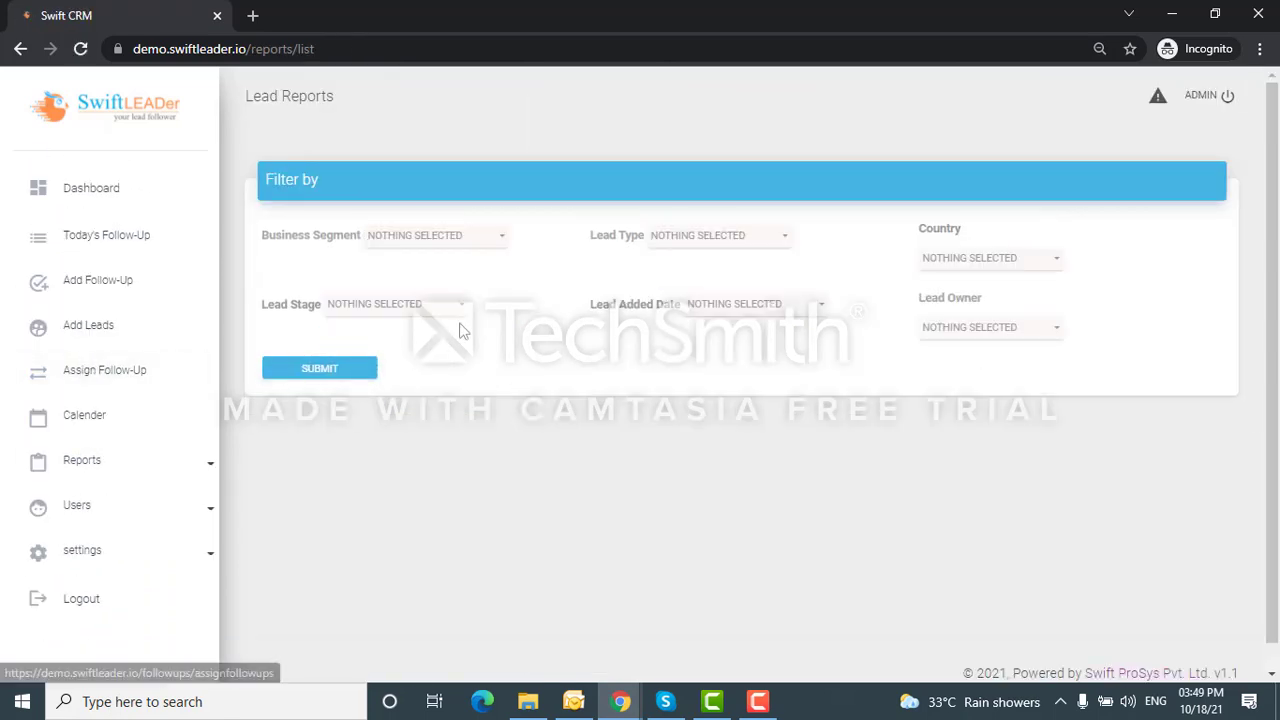
{"action": "left_click", "coordinate": [345, 372]}
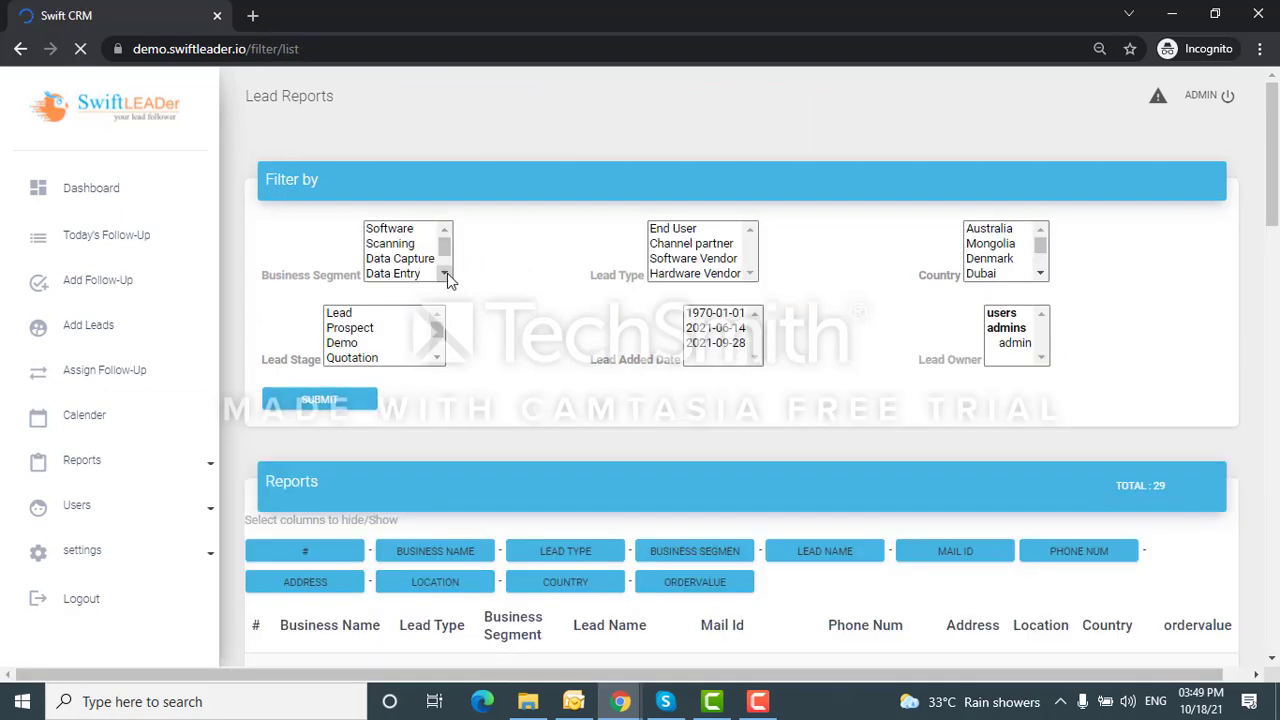
- Select Channel partner and Software Vendor as the lead types in the lead report filter
{"action": "left_click", "coordinate": [395, 240]}
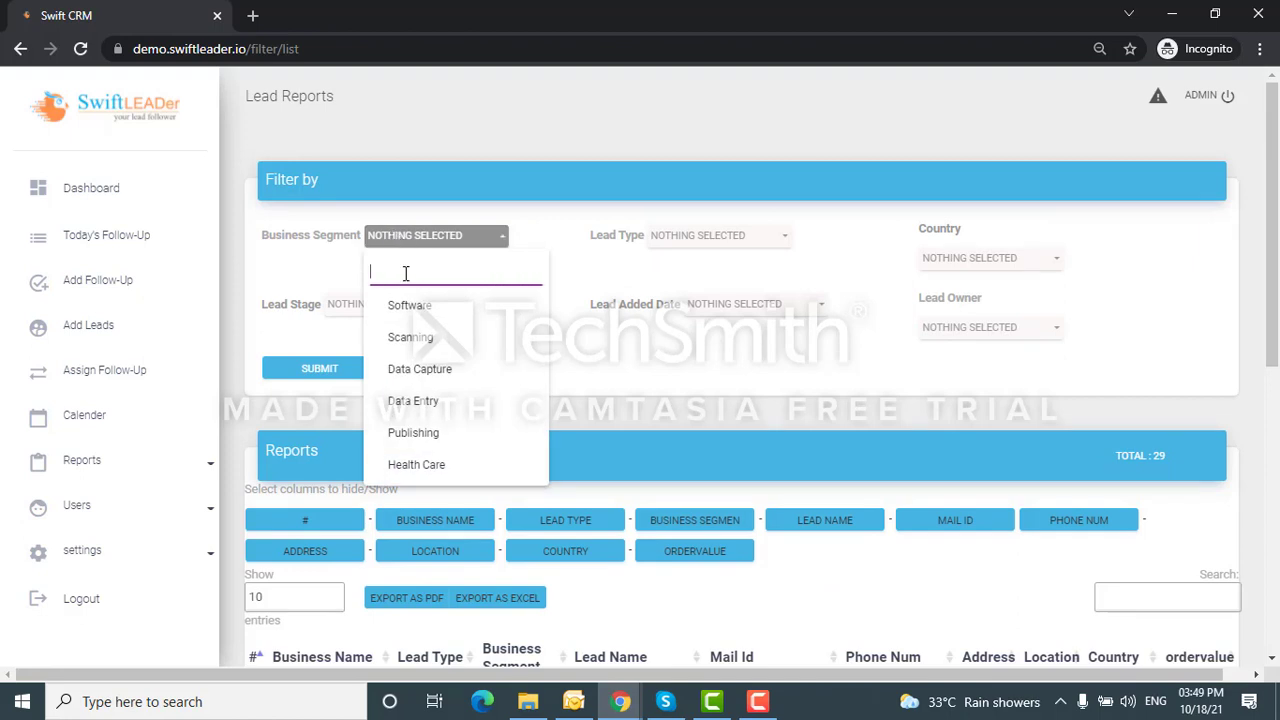
{"action": "left_click", "coordinate": [688, 242]}
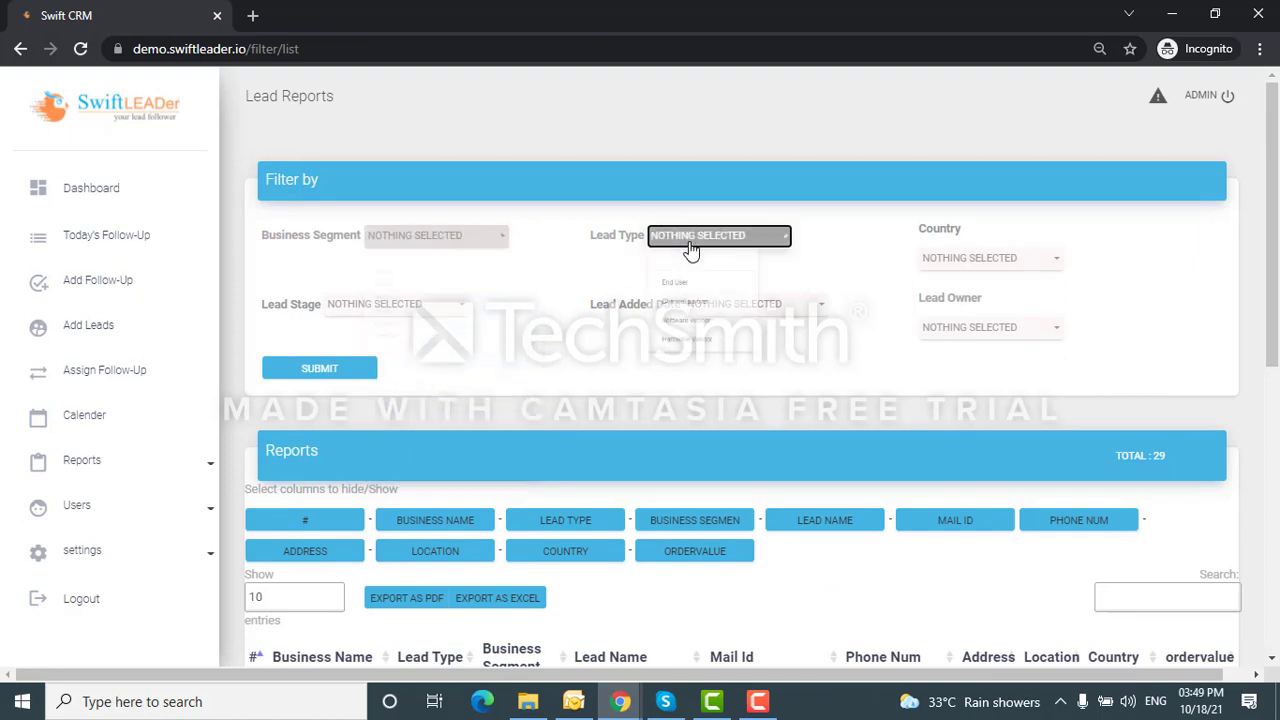
{"action": "left_click", "coordinate": [700, 340]}
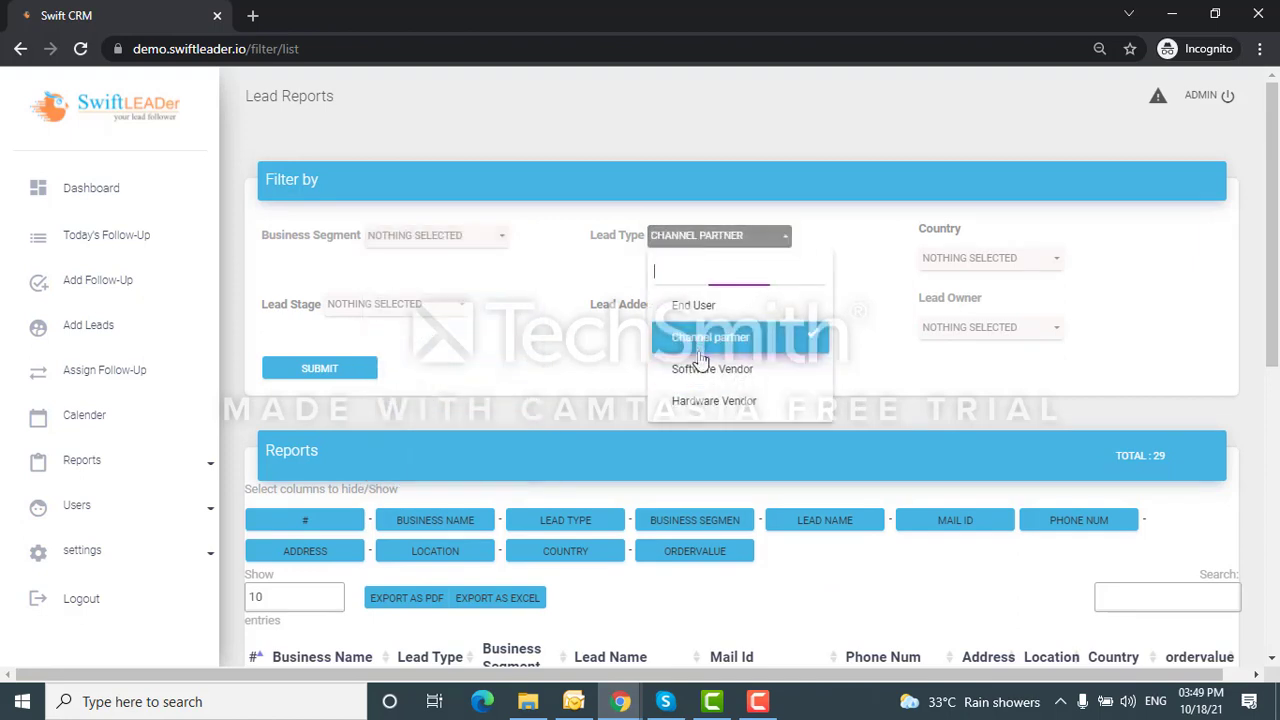
{"action": "left_click", "coordinate": [710, 370]}
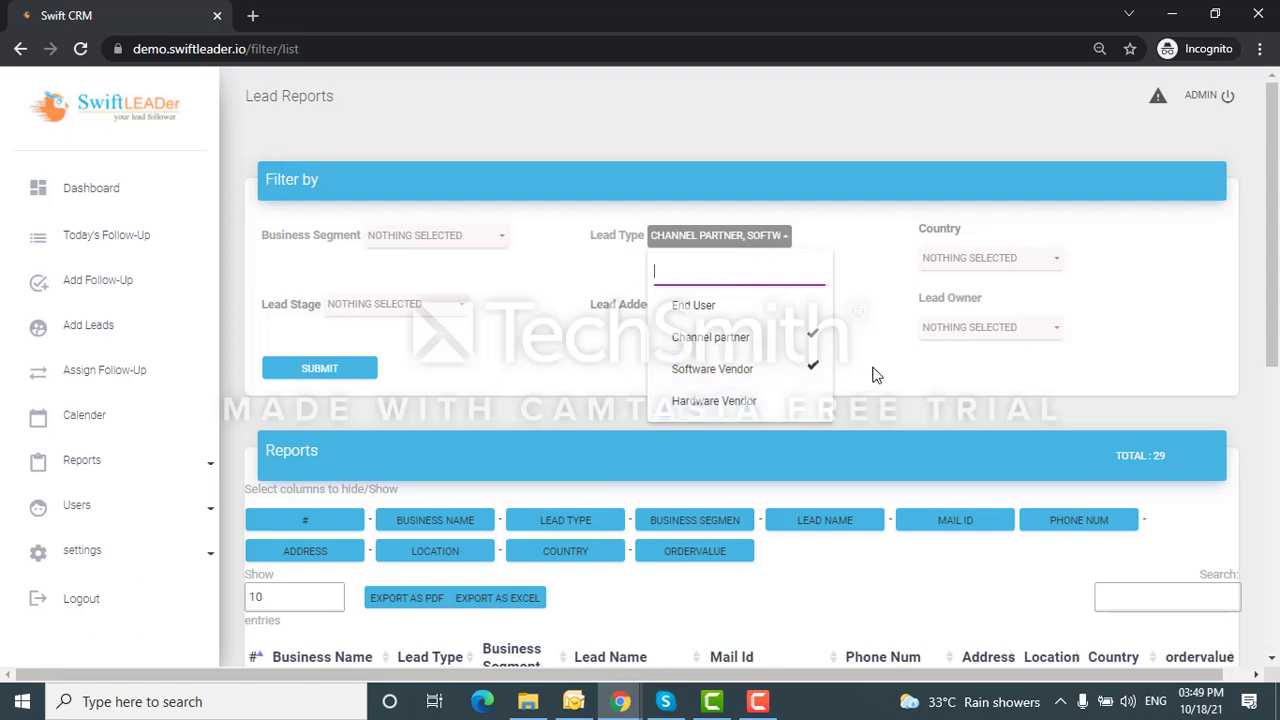
- Select India and Indonesia as the countries in the lead report filter
{"action": "left_click", "coordinate": [986, 260]}
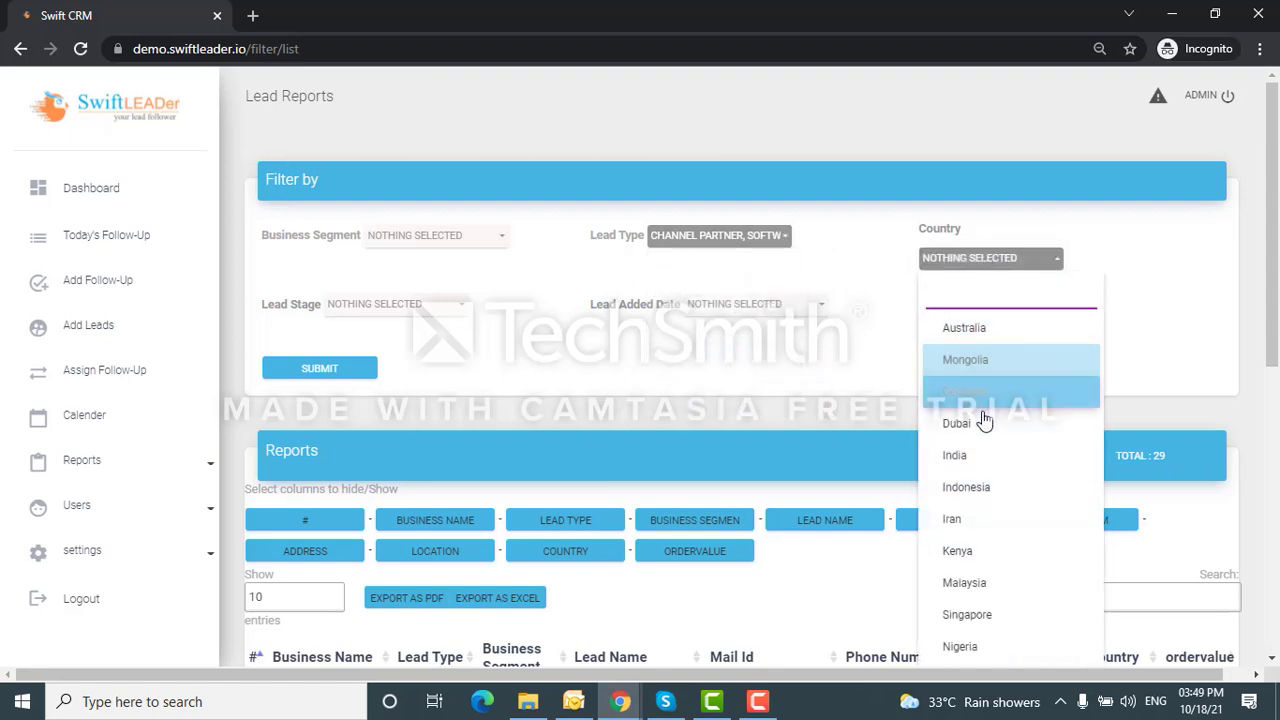
{"action": "left_click", "coordinate": [980, 455]}
{"action": "left_click", "coordinate": [978, 487]}
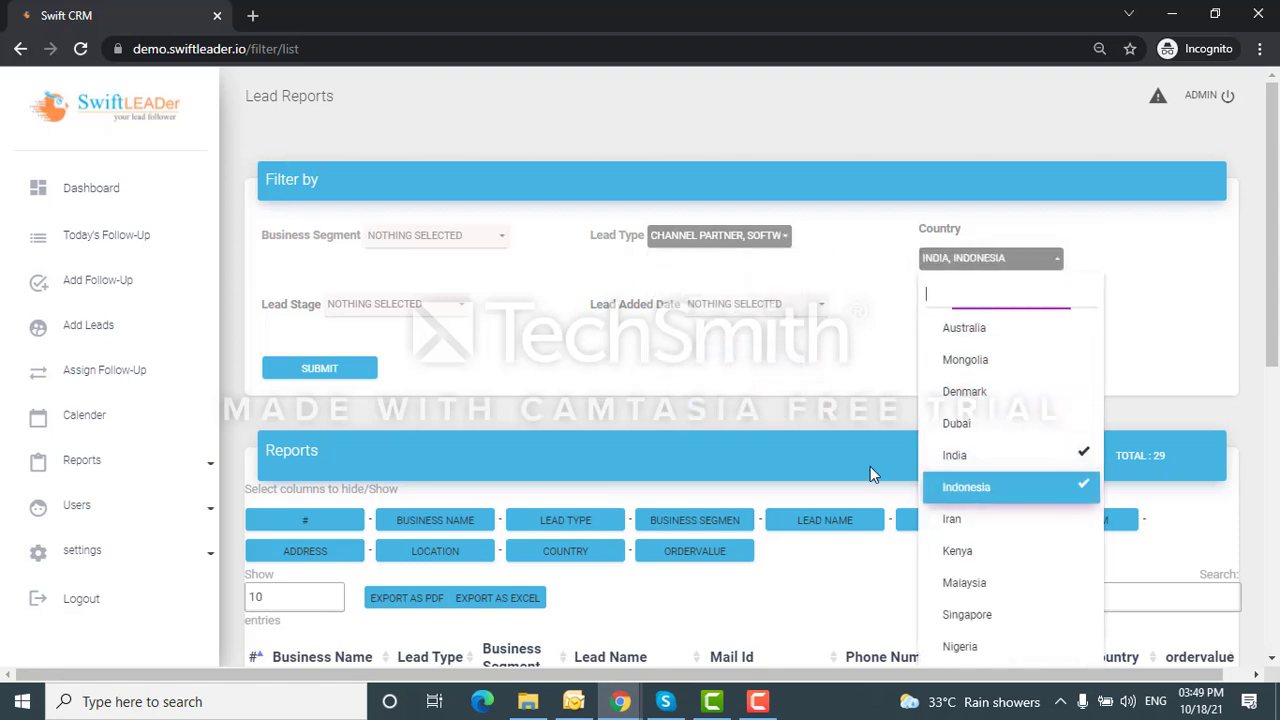
{"action": "scroll", "coordinate": [600, 345], "scroll_direction": "down", "scroll_amount": 2}
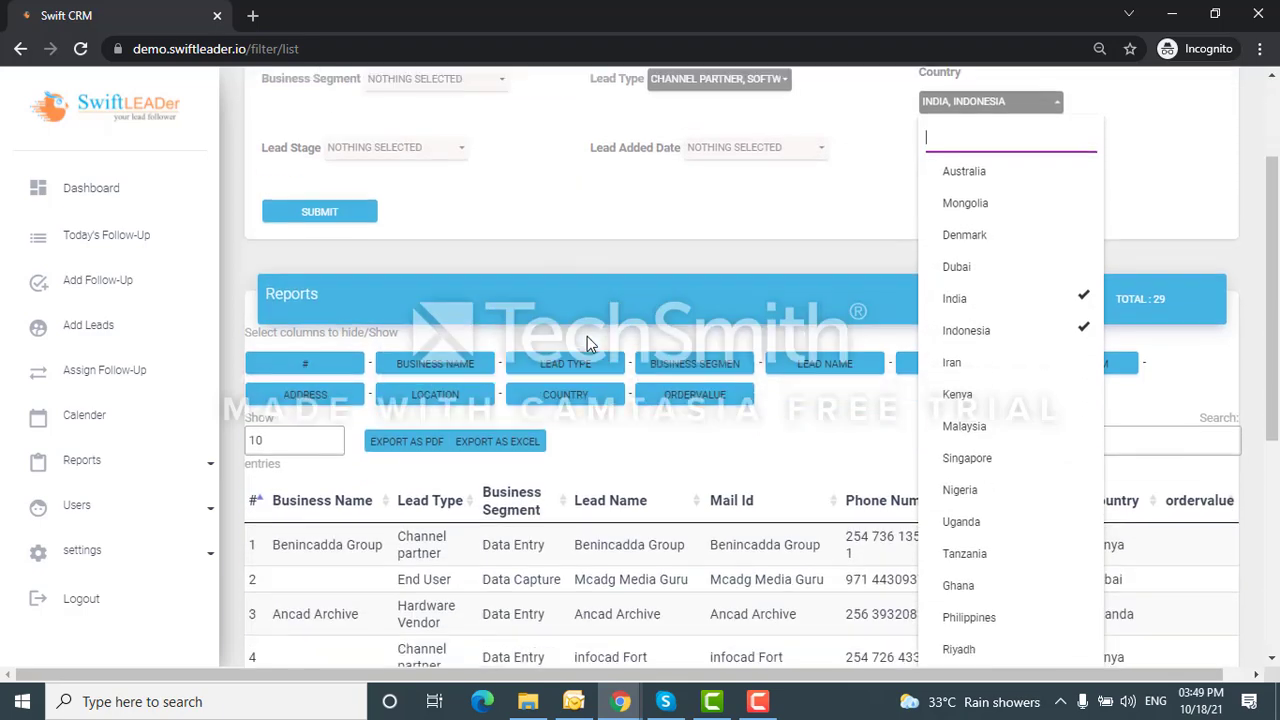
{"action": "left_click", "coordinate": [729, 218]}
- Set the lead report table to show 100 entries per page
{"action": "scroll", "coordinate": [425, 242], "scroll_direction": "down", "scroll_amount": 3}
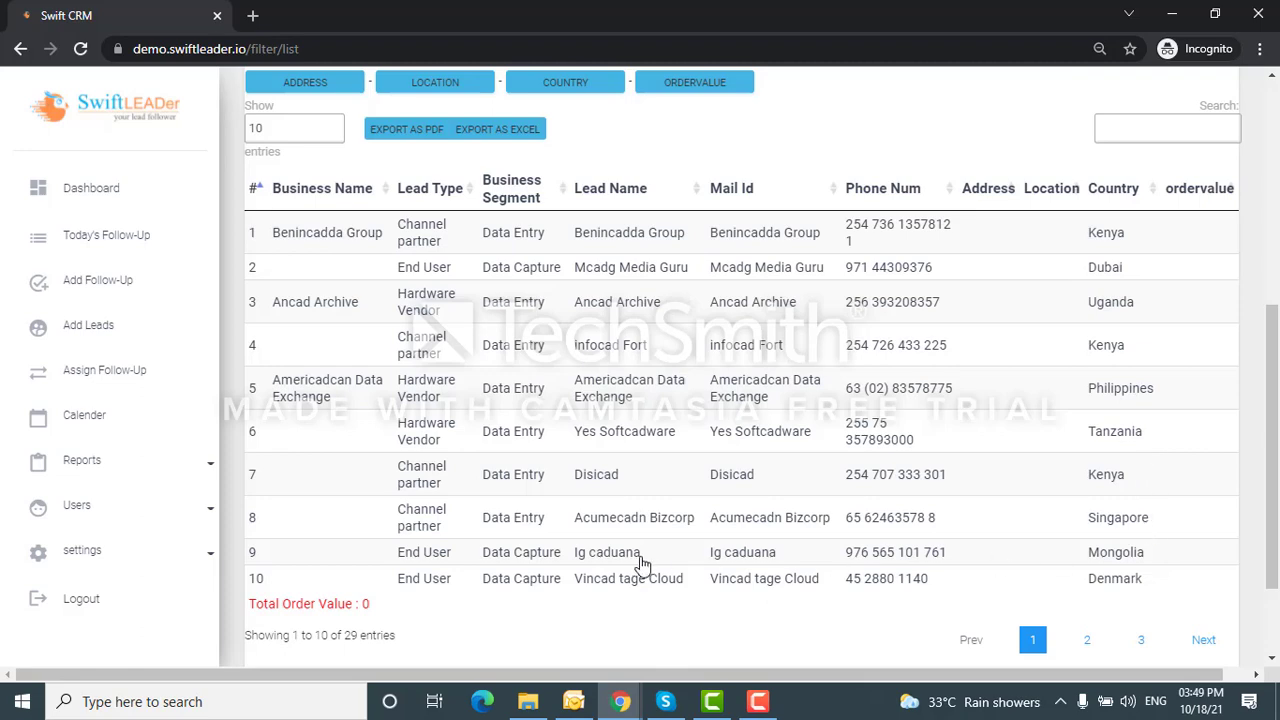
{"action": "left_click", "coordinate": [313, 134]}
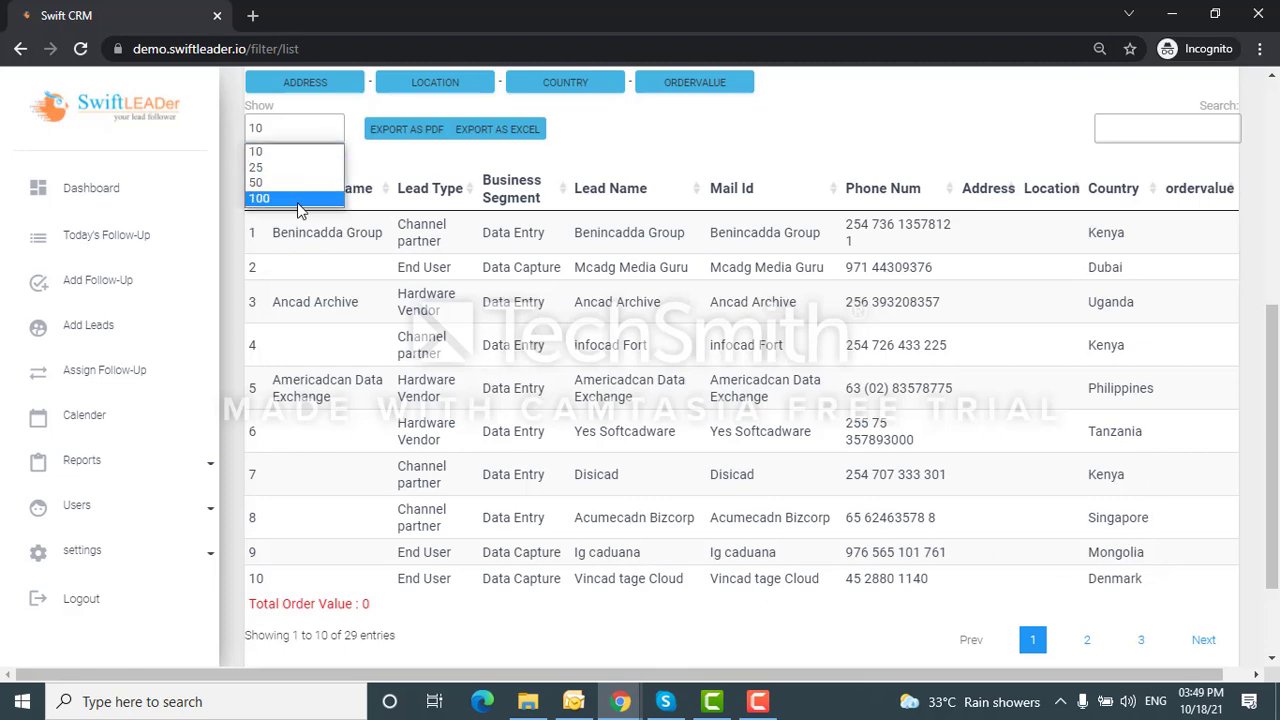
{"action": "left_click", "coordinate": [298, 199]}
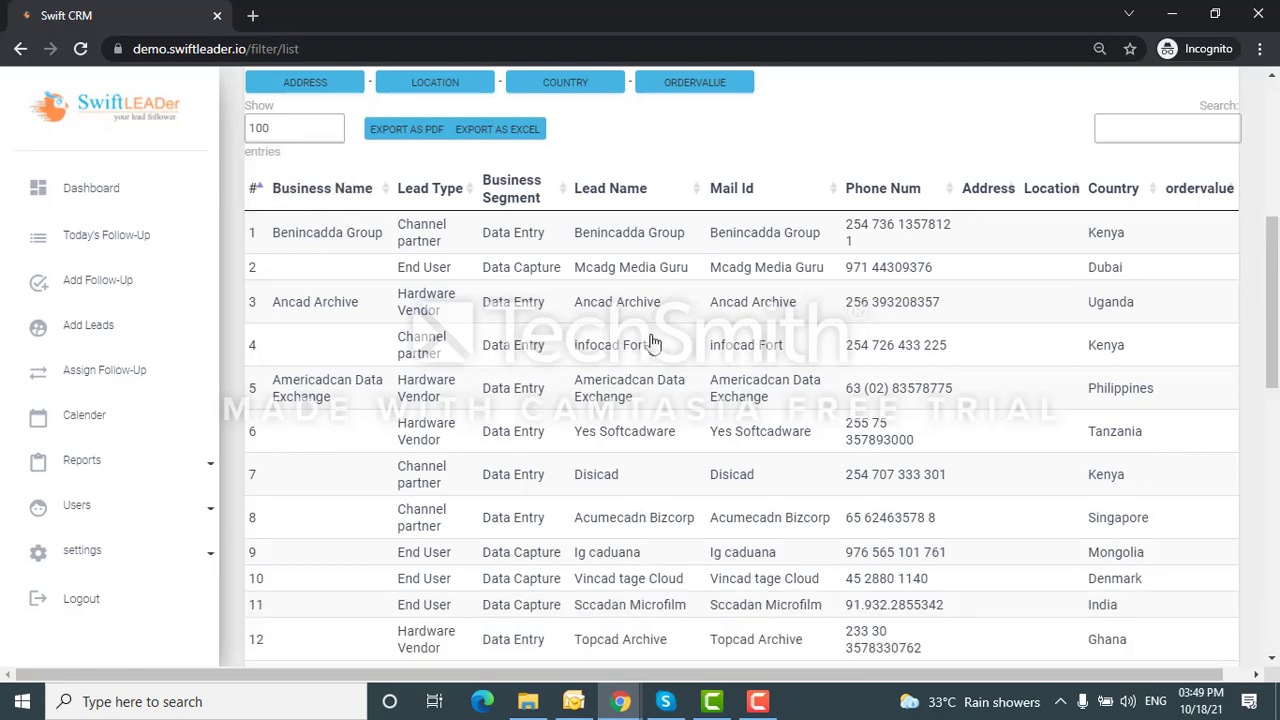
- Toggle the Lead Type column off and on, then hide the Mail Id, Phone Num, Address, # and ordervalue columns in the lead report
{"action": "scroll", "coordinate": [651, 344], "scroll_direction": "up", "scroll_amount": 2}
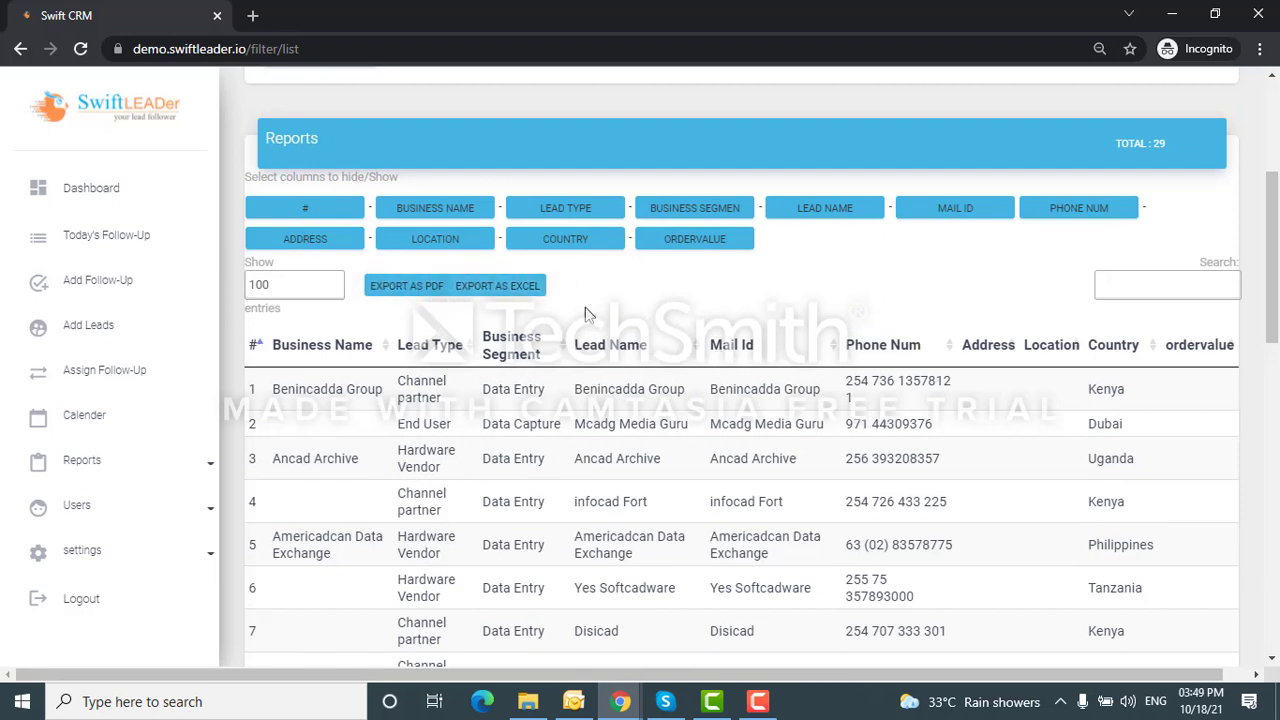
{"action": "left_click", "coordinate": [595, 213]}
{"action": "left_click", "coordinate": [593, 212]}
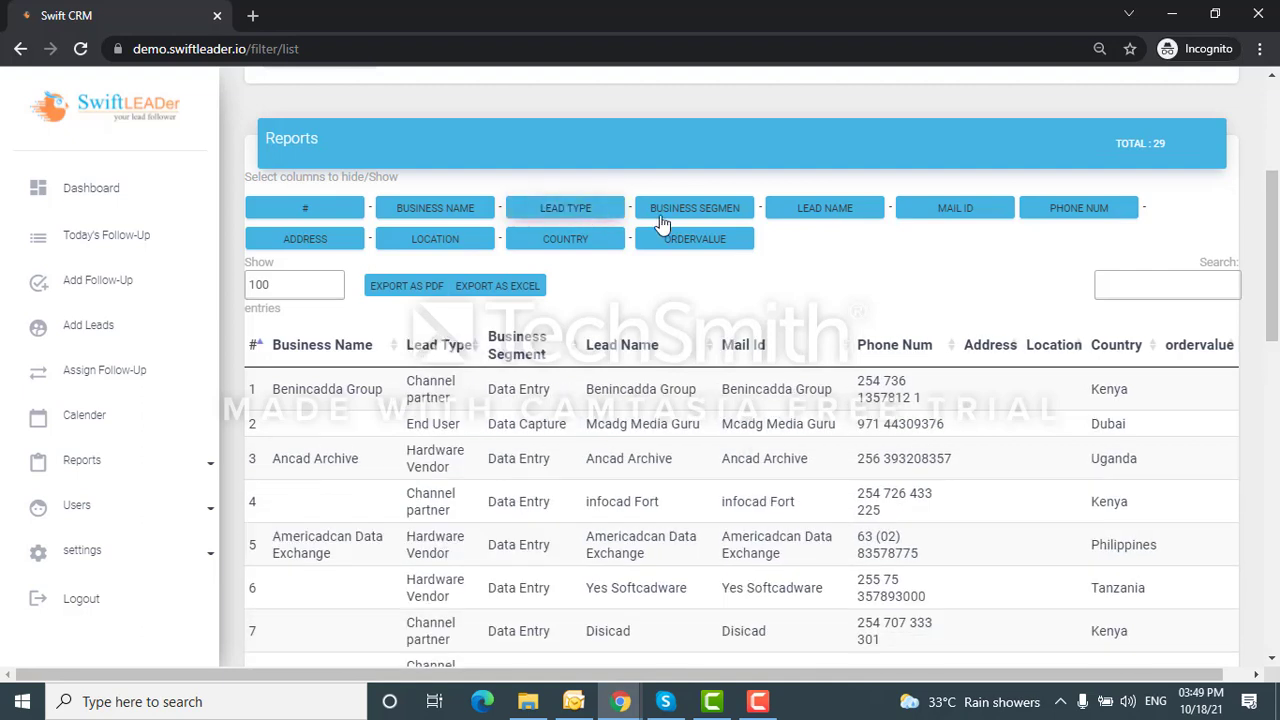
{"action": "left_click", "coordinate": [957, 217]}
{"action": "left_click", "coordinate": [1048, 215]}
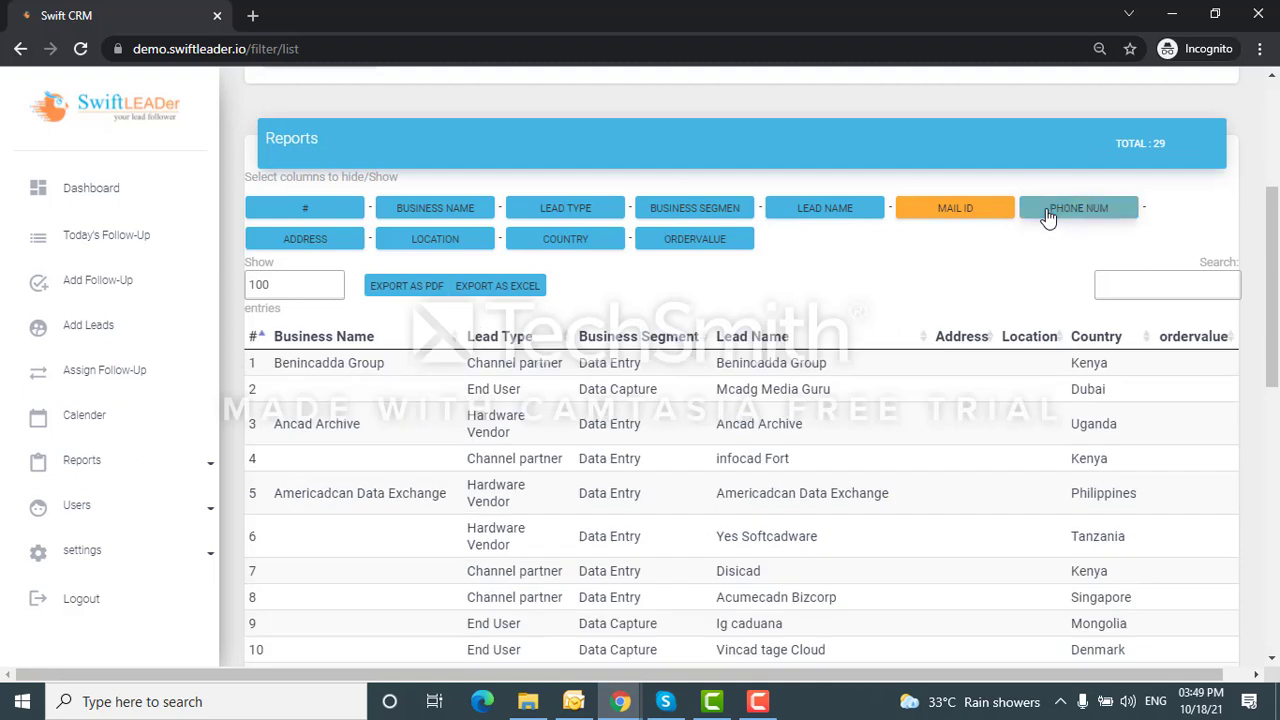
{"action": "left_click", "coordinate": [332, 242]}
{"action": "left_click", "coordinate": [330, 215]}
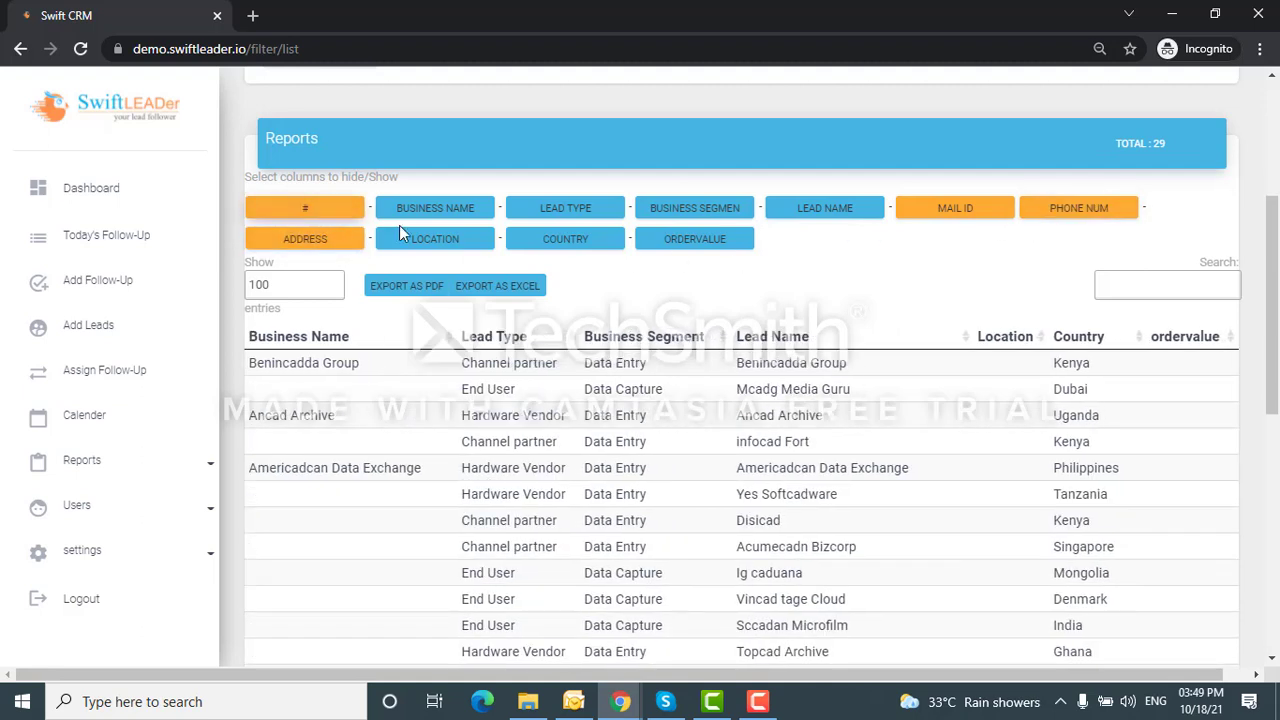
{"action": "left_click", "coordinate": [693, 246]}
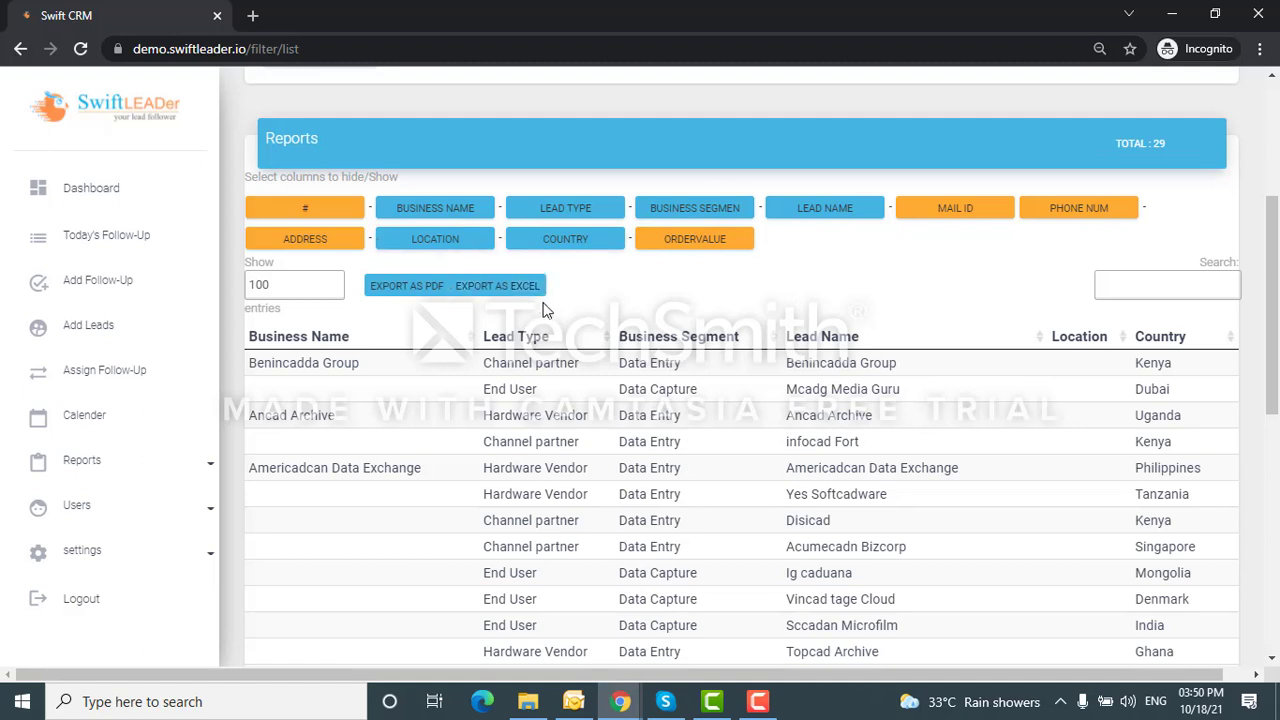
- Open the Follow-Up Report
{"action": "left_click", "coordinate": [109, 470]}
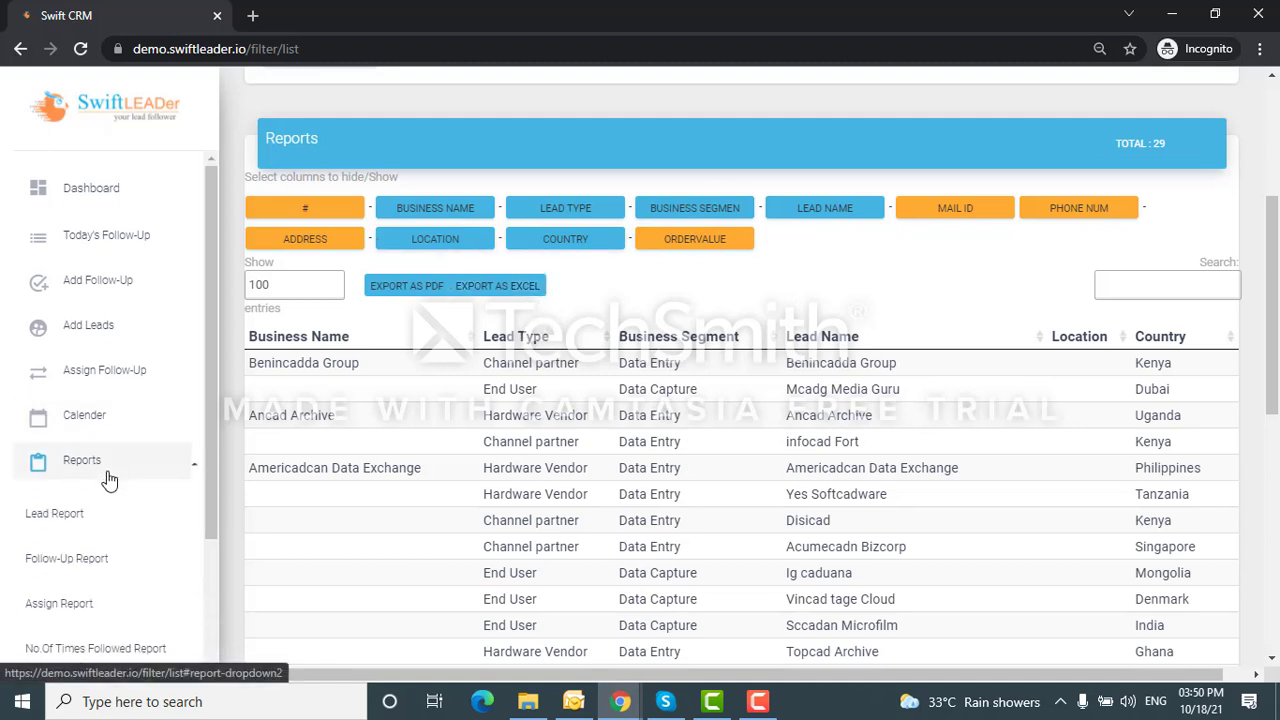
{"action": "scroll", "coordinate": [95, 450], "scroll_direction": "down", "scroll_amount": 2}
{"action": "left_click", "coordinate": [92, 405]}
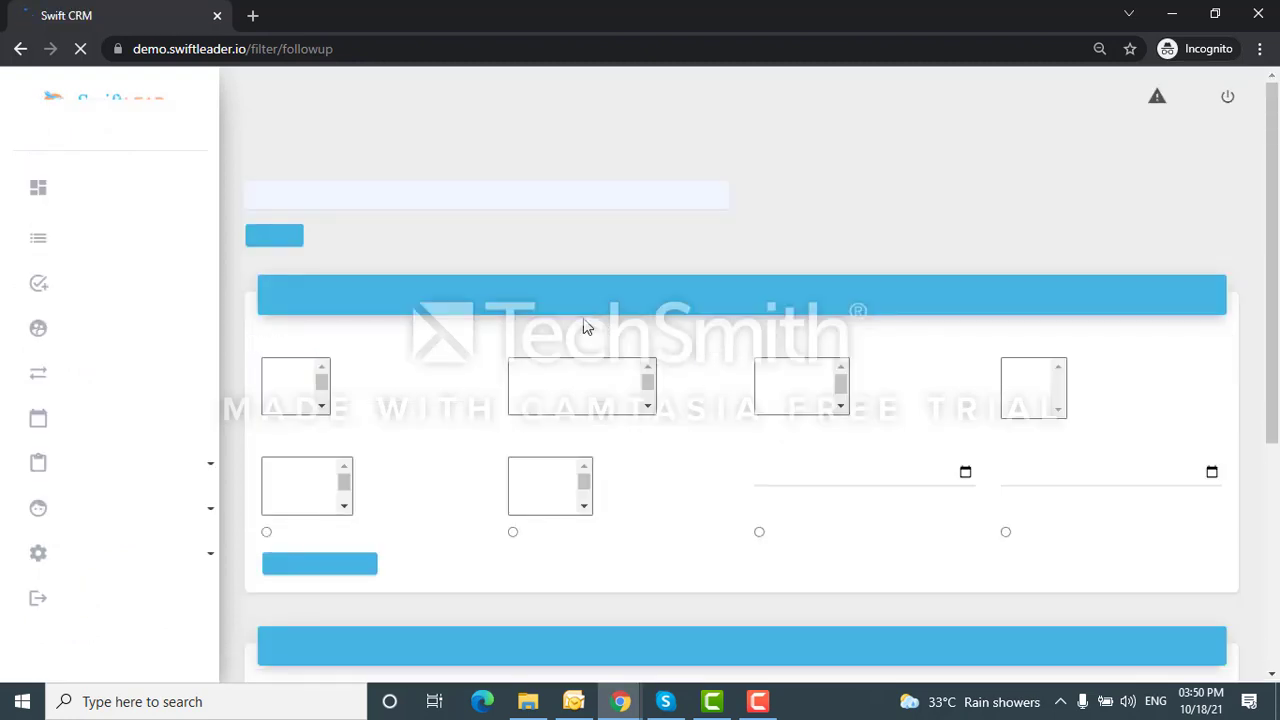
- In the previous follow-up filter, select Intro Mail, Phone (Landline/Mobile), Voice Message and Online Meeting as the actions done
{"action": "scroll", "coordinate": [587, 327], "scroll_direction": "down", "scroll_amount": 2}
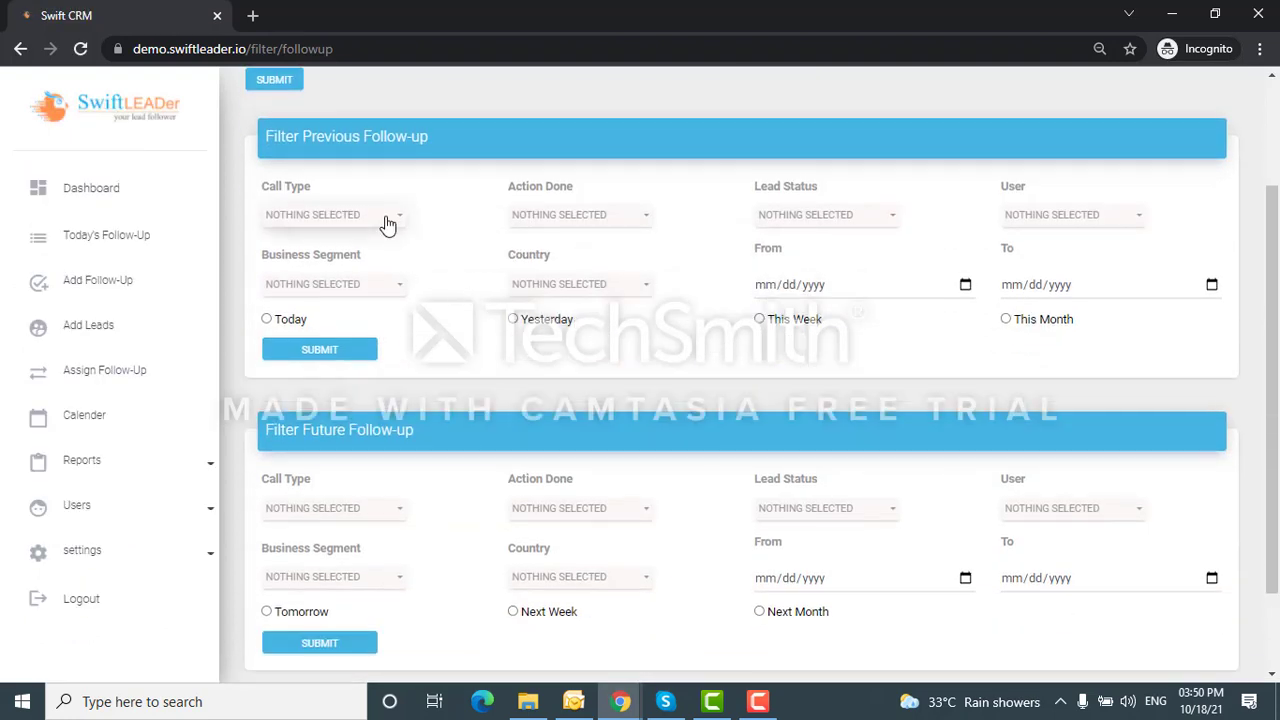
{"action": "left_click", "coordinate": [315, 216]}
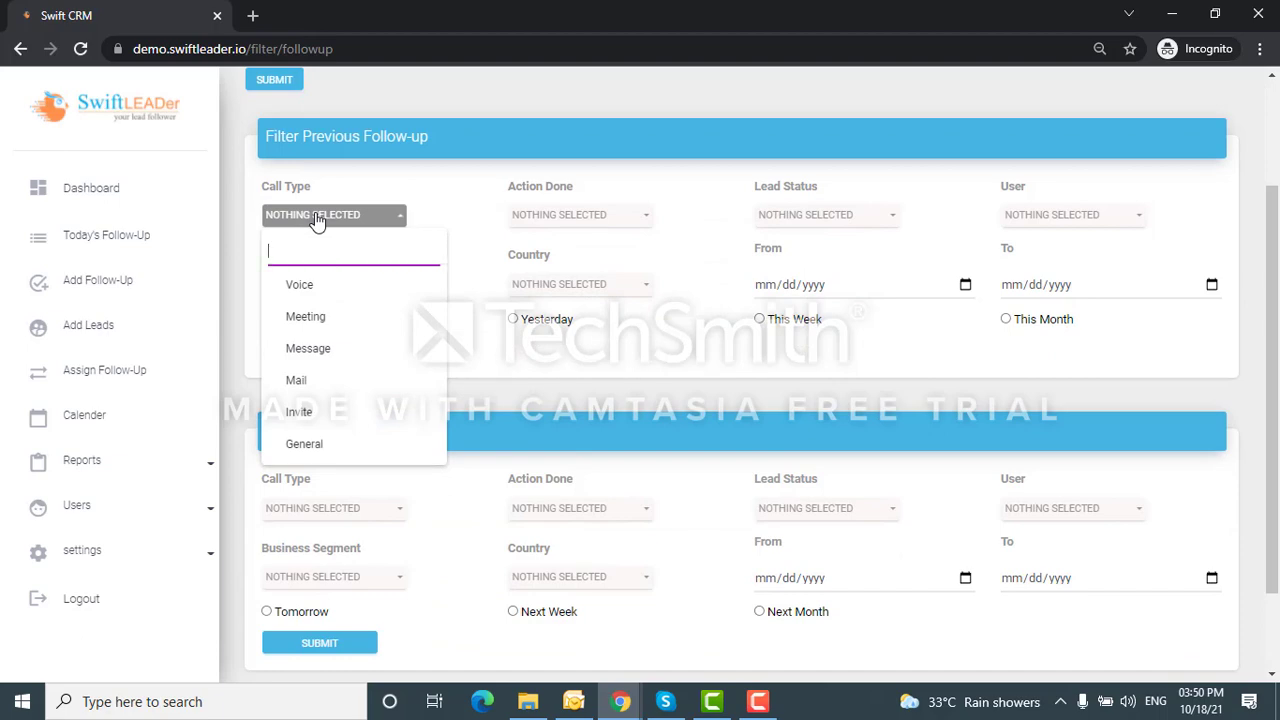
{"action": "left_click", "coordinate": [560, 215]}
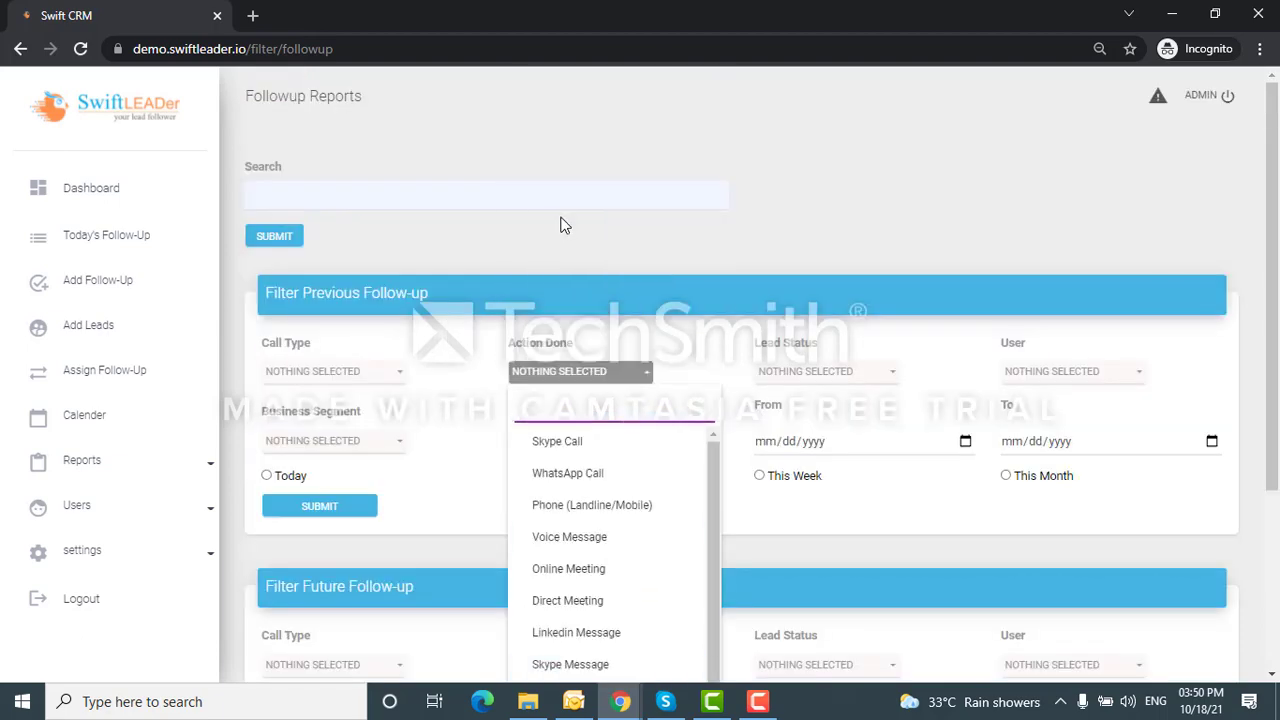
{"action": "scroll", "coordinate": [595, 370], "scroll_direction": "down", "scroll_amount": 2}
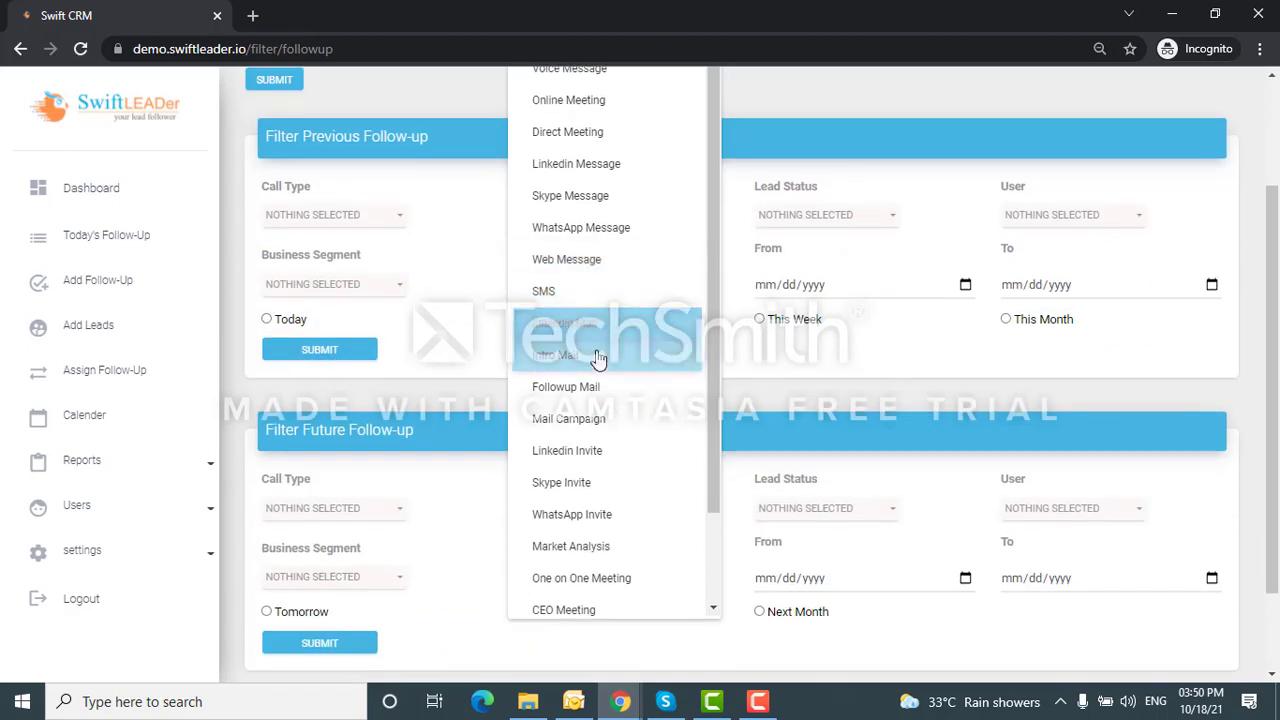
{"action": "left_click", "coordinate": [598, 368]}
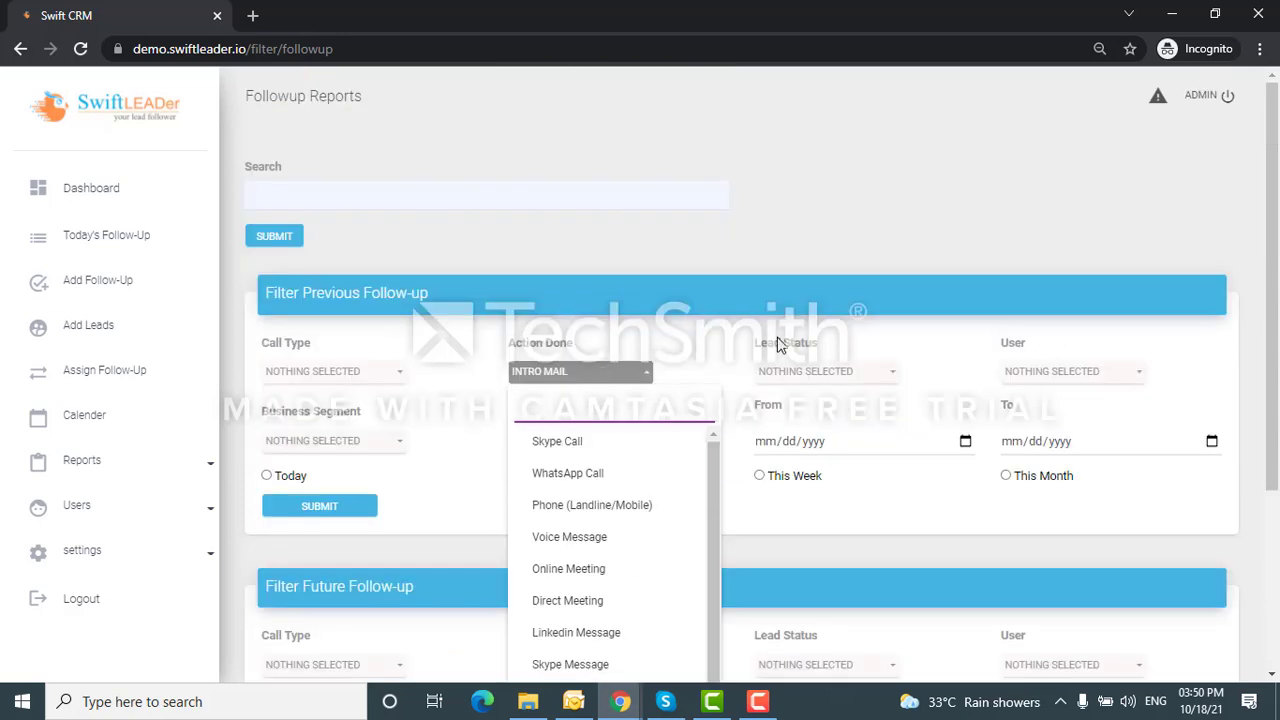
{"action": "left_click", "coordinate": [612, 508]}
{"action": "left_click", "coordinate": [608, 540]}
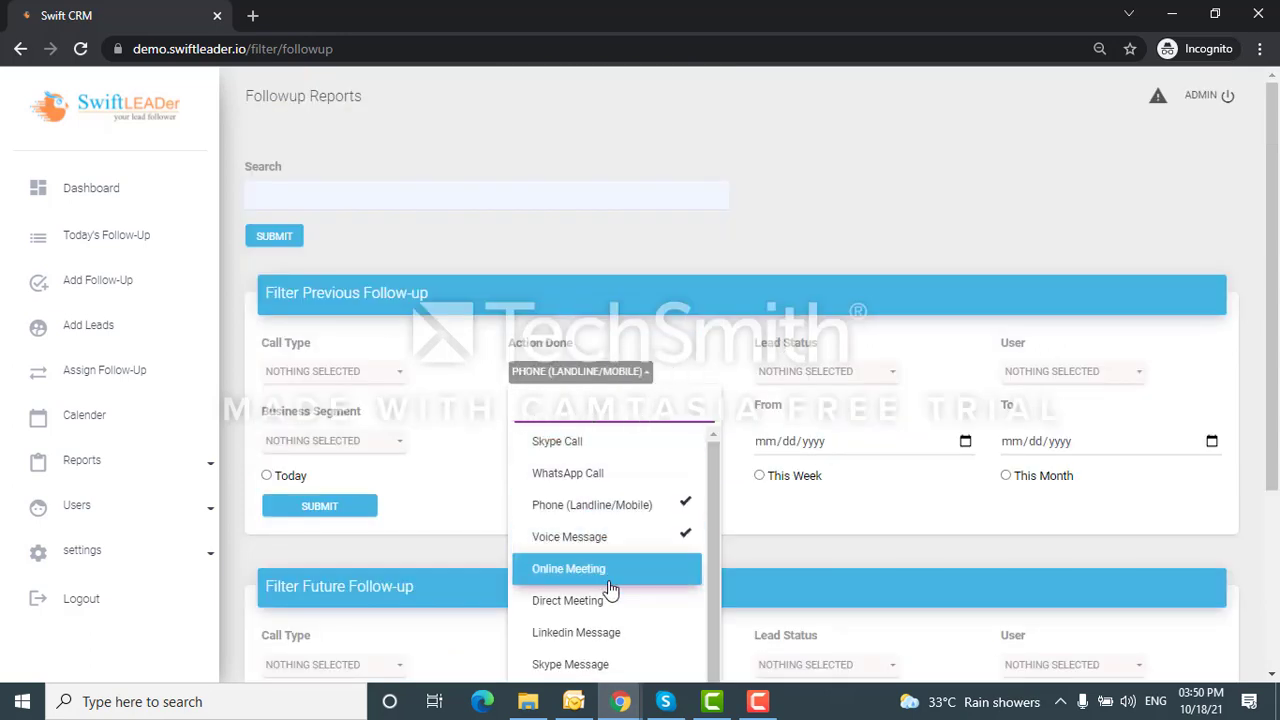
{"action": "left_click", "coordinate": [650, 569]}
- Restrict the previous follow-up filter to user admin and today's date, and generate the report
{"action": "left_click", "coordinate": [846, 376]}
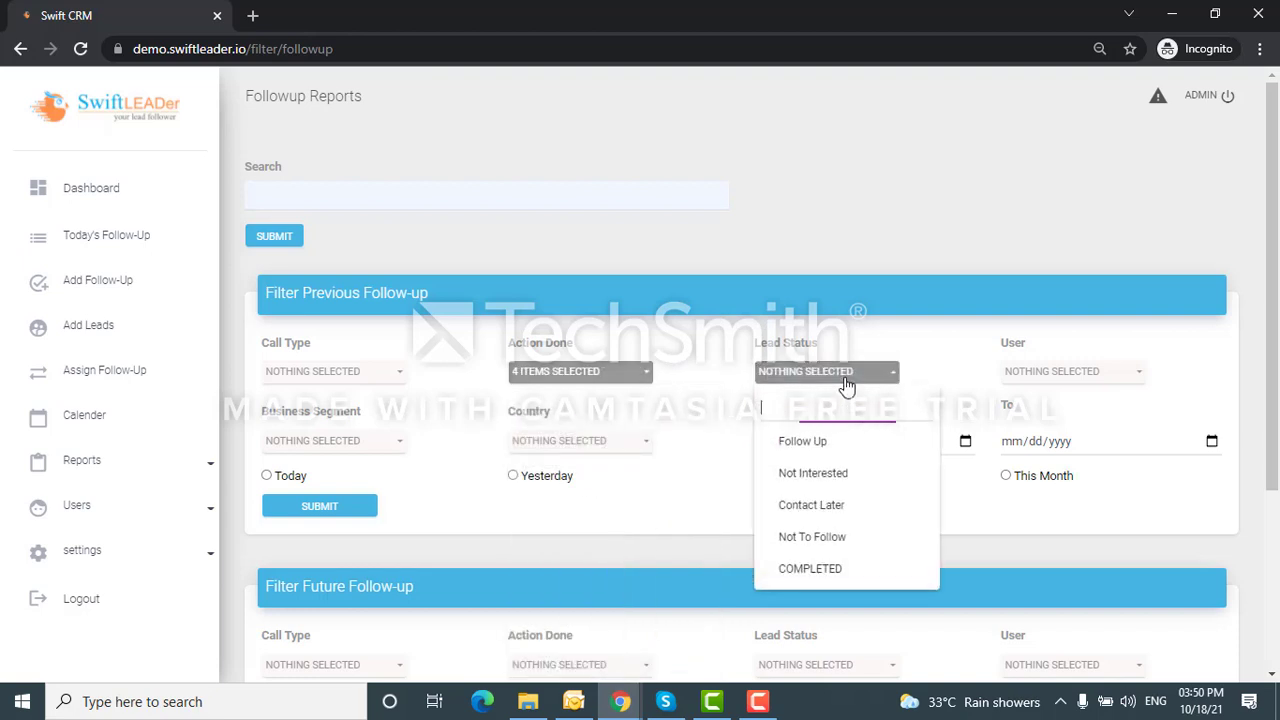
{"action": "left_click", "coordinate": [1040, 380]}
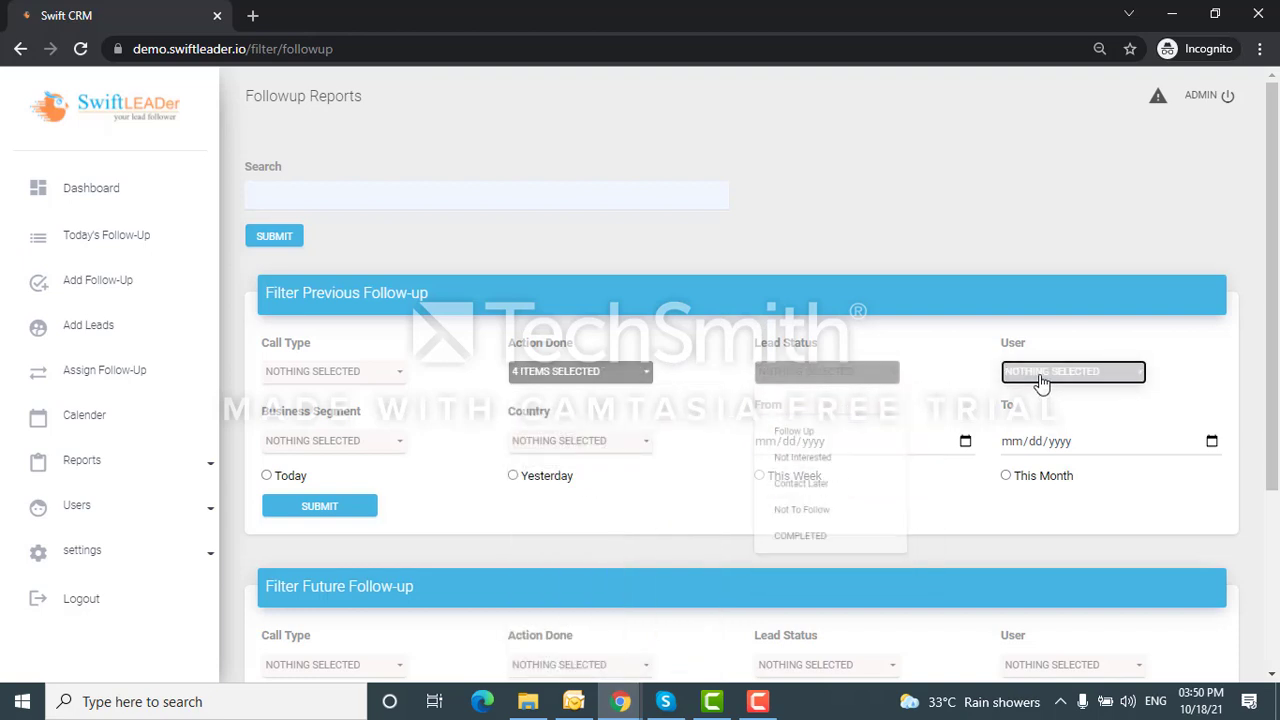
{"action": "left_click", "coordinate": [1043, 481]}
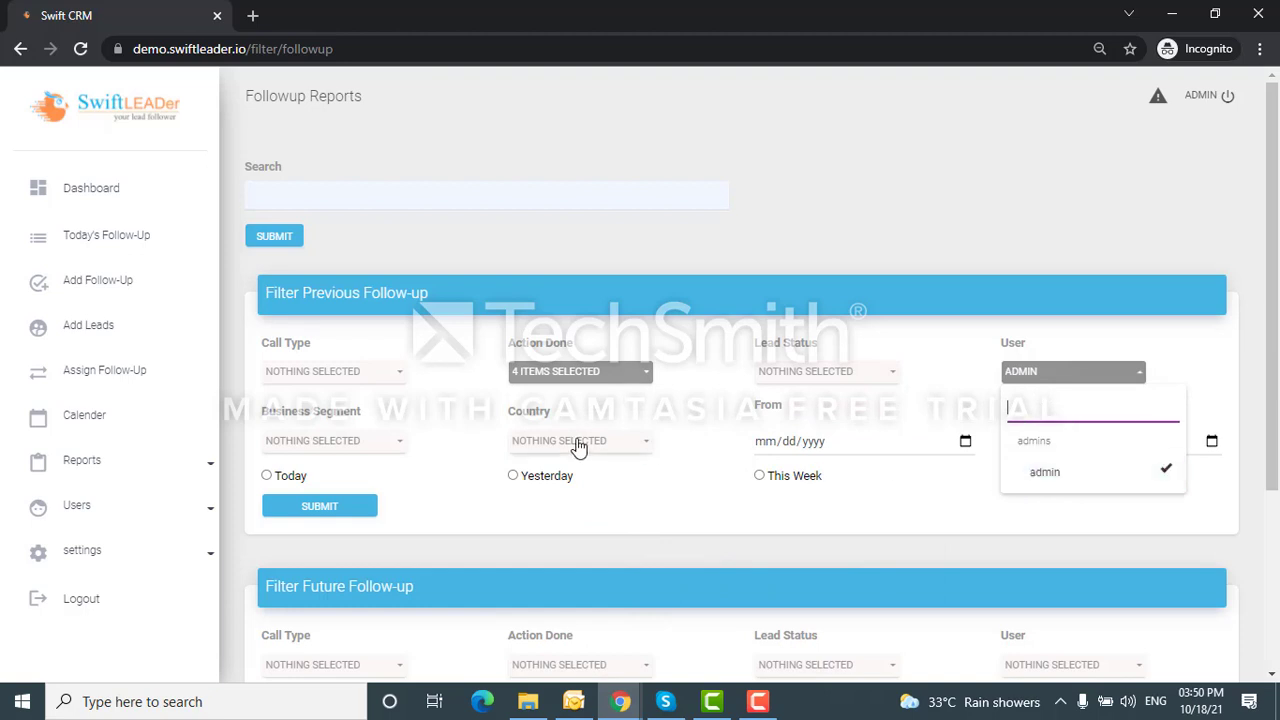
{"action": "scroll", "coordinate": [415, 445], "scroll_direction": "down", "scroll_amount": 2}
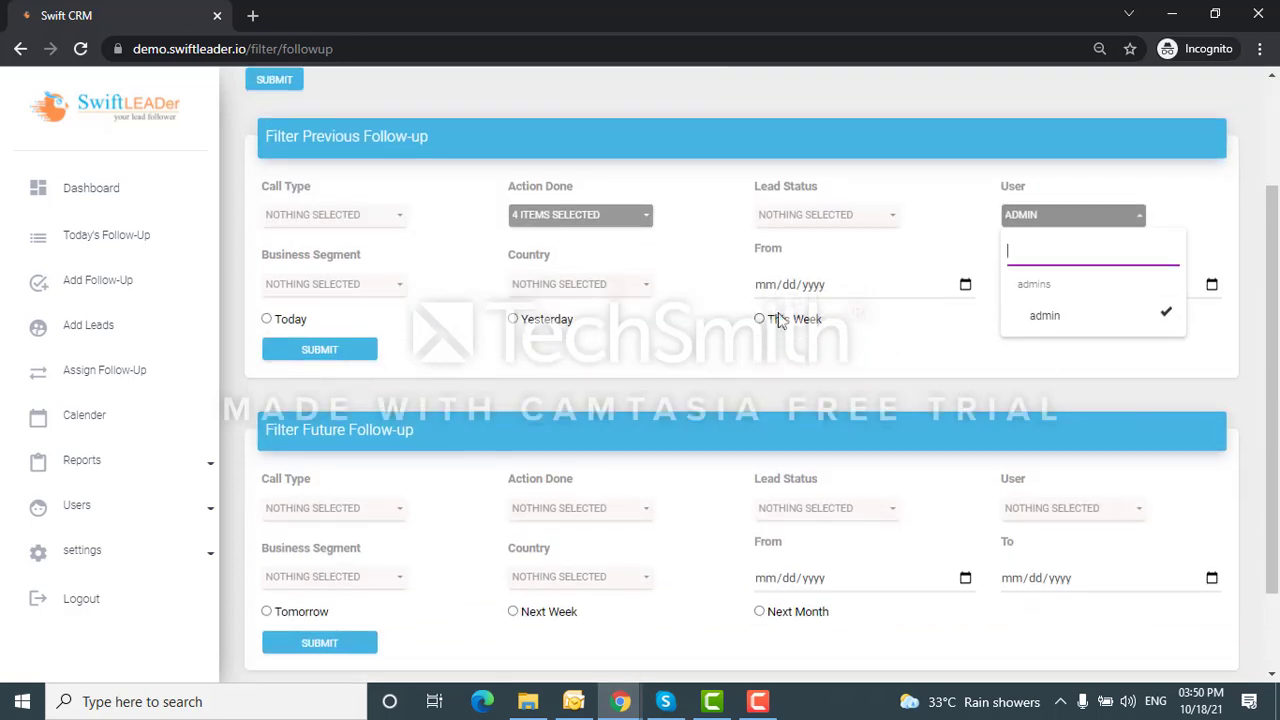
{"action": "left_click", "coordinate": [1033, 340]}
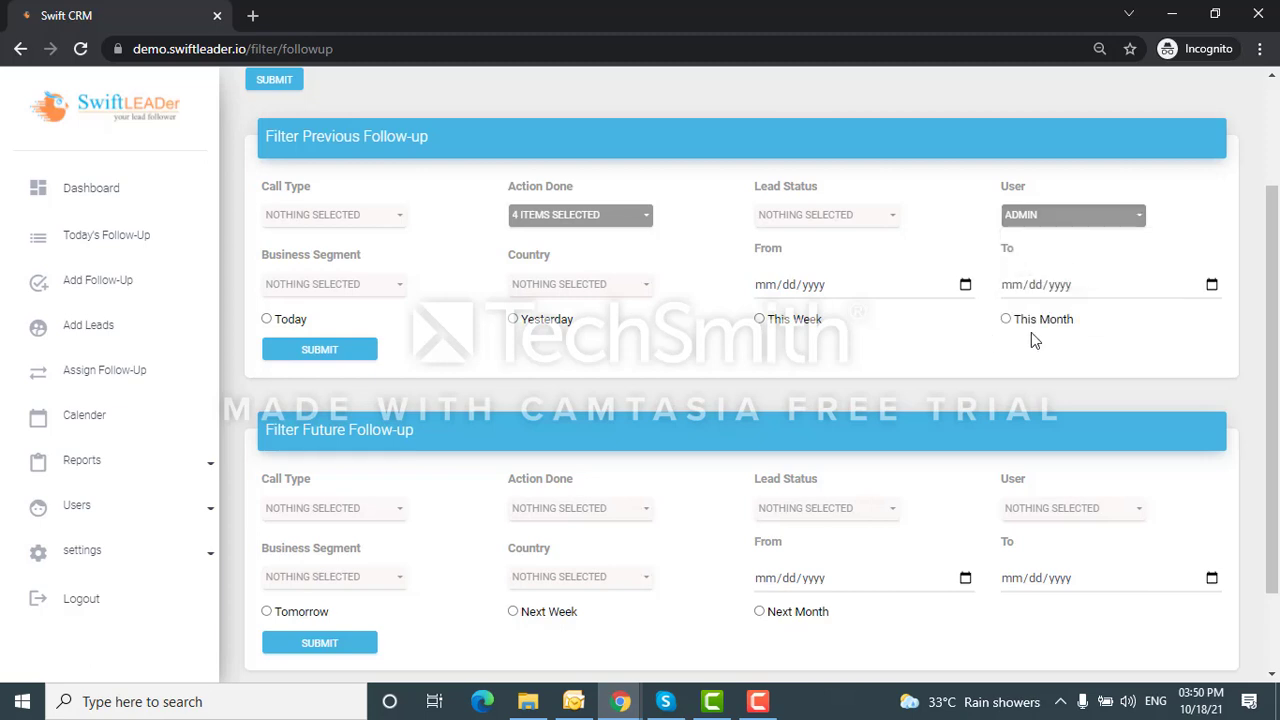
{"action": "left_click", "coordinate": [293, 324]}
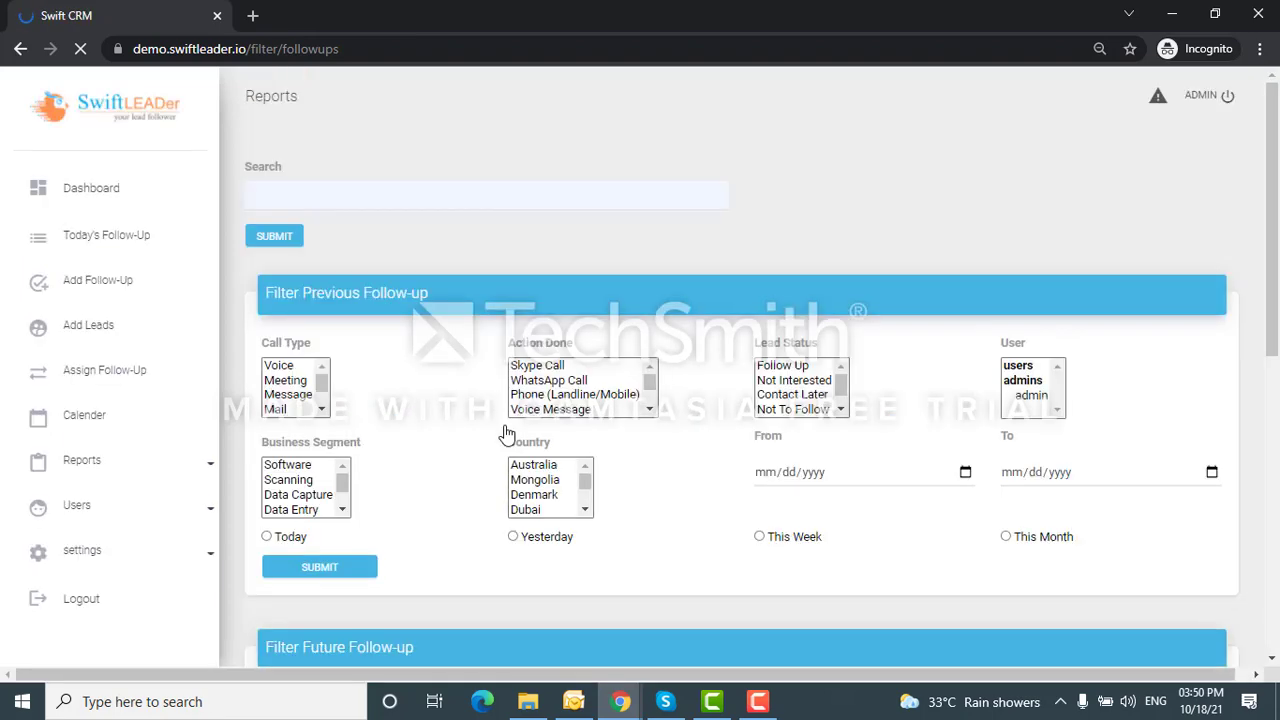
- Review the previous and future follow-up filter sections and examine the generated follow-up report with its applied filter criteria
{"action": "scroll", "coordinate": [507, 433], "scroll_direction": "down", "scroll_amount": 4}
{"action": "scroll", "coordinate": [505, 432], "scroll_direction": "up", "scroll_amount": 2}
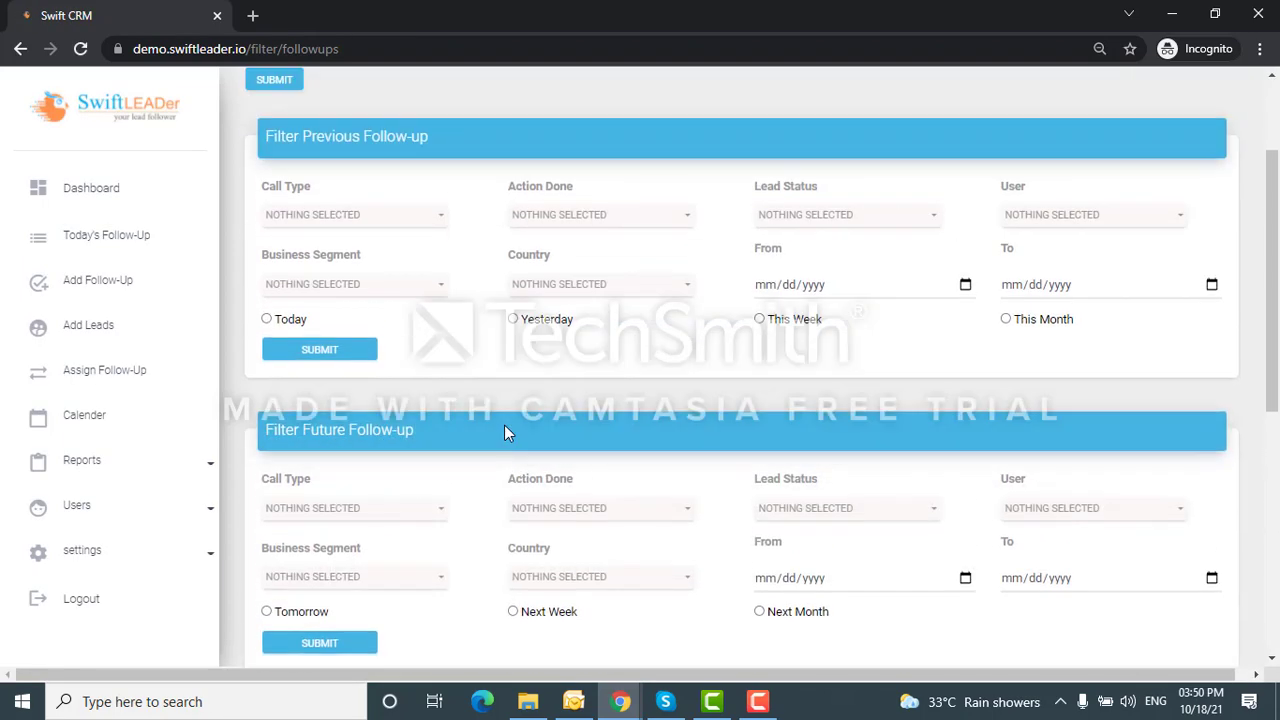
{"action": "left_click_drag", "start_coordinate": [268, 135], "coordinate": [435, 140]}
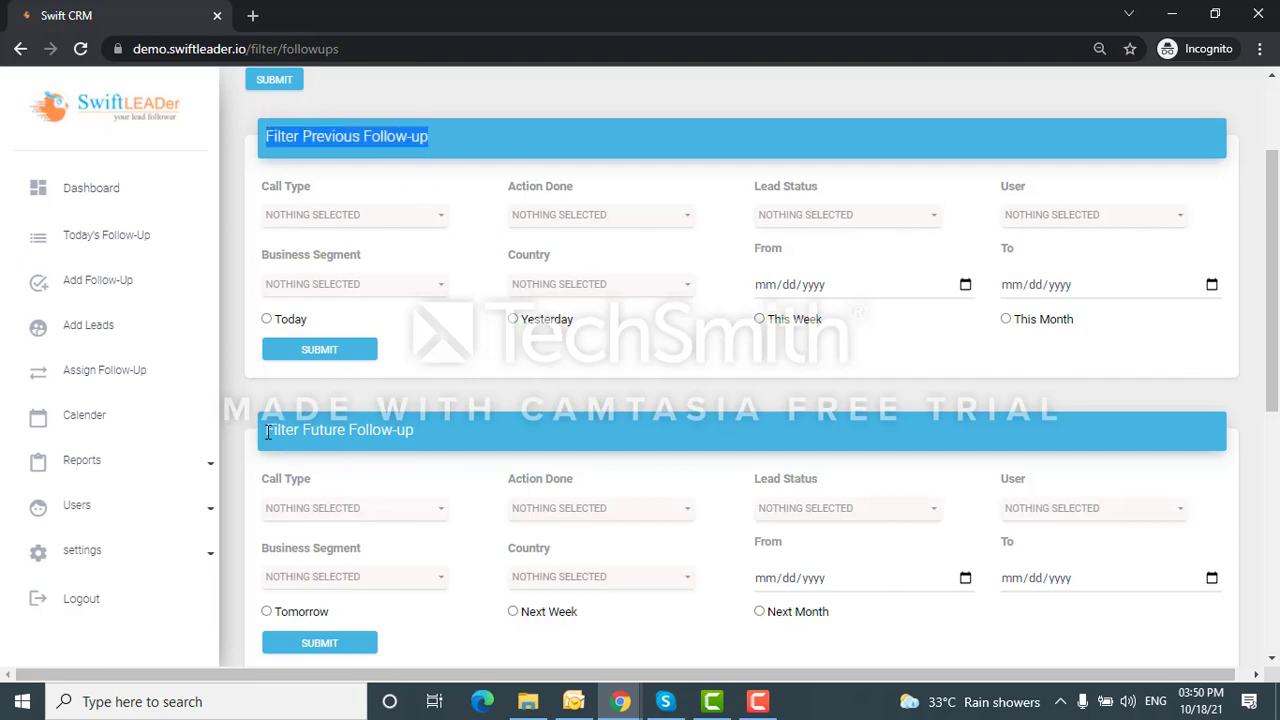
{"action": "left_click_drag", "start_coordinate": [268, 432], "coordinate": [423, 430]}
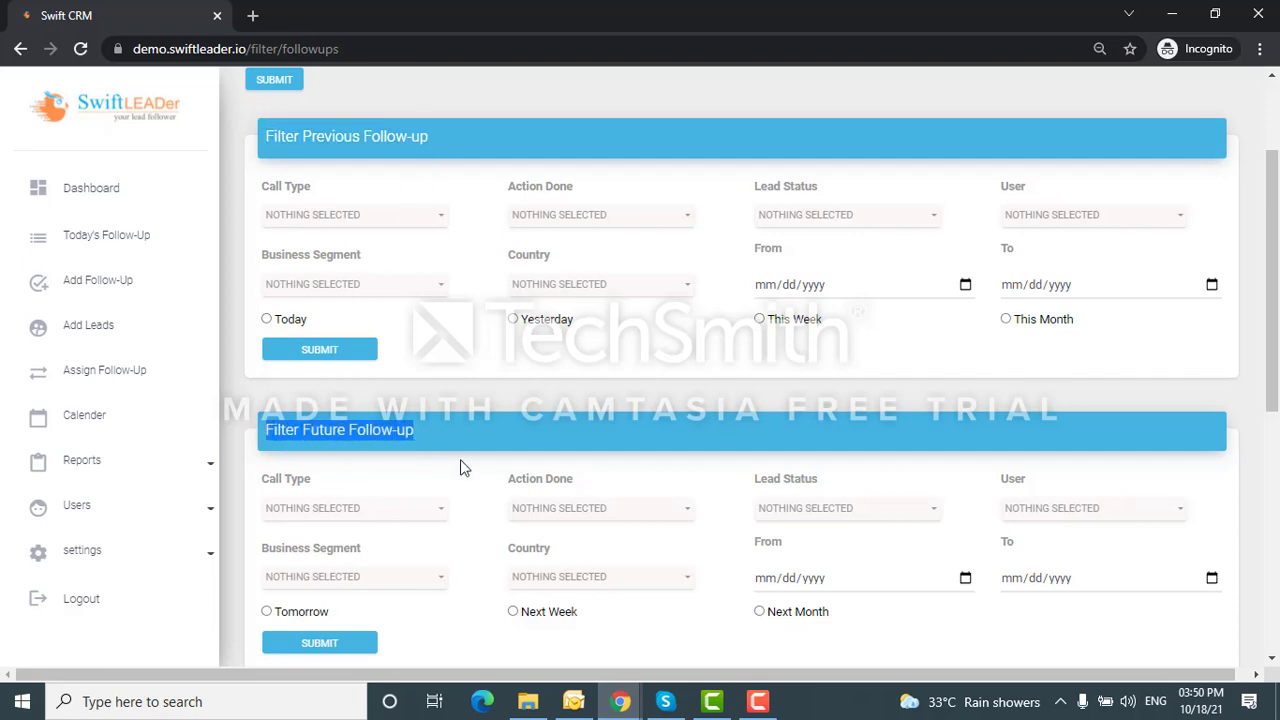
{"action": "scroll", "coordinate": [460, 467], "scroll_direction": "down", "scroll_amount": 5}
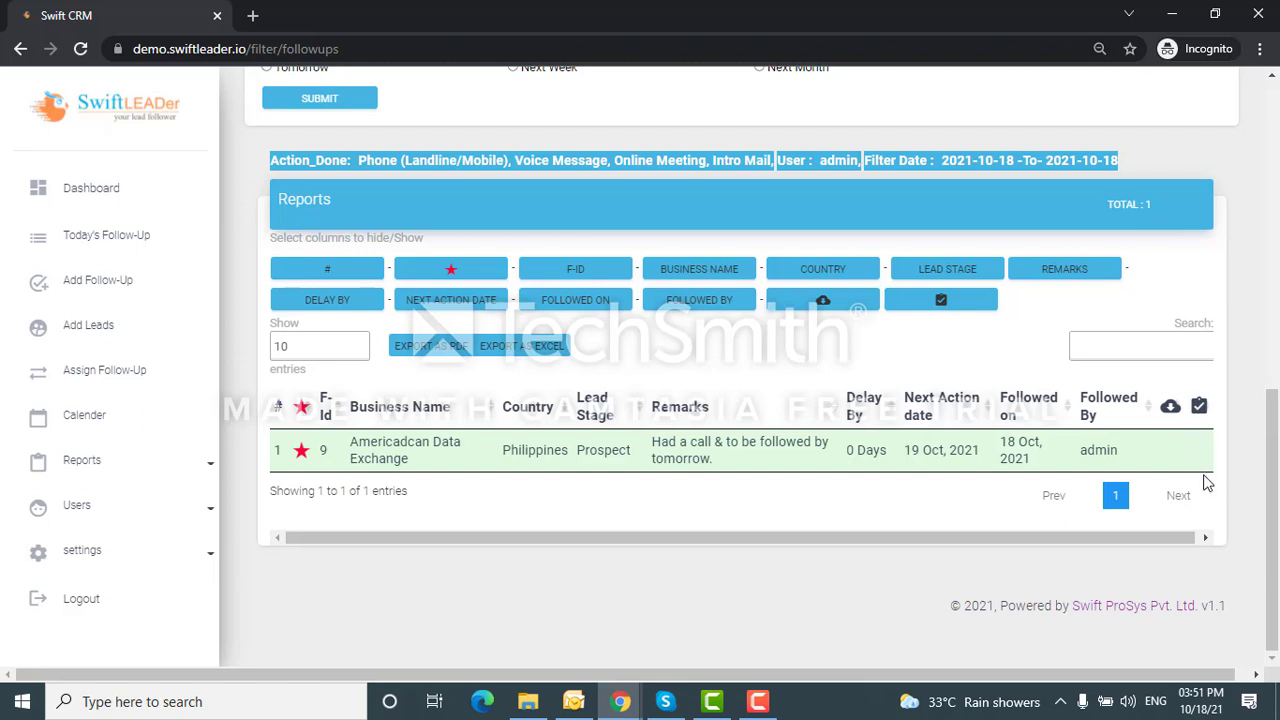
- Open the Starred Key Follow-Up Report and examine its list of starred follow-ups
{"action": "left_click", "coordinate": [105, 465]}
{"action": "scroll", "coordinate": [100, 460], "scroll_direction": "down", "scroll_amount": 2}
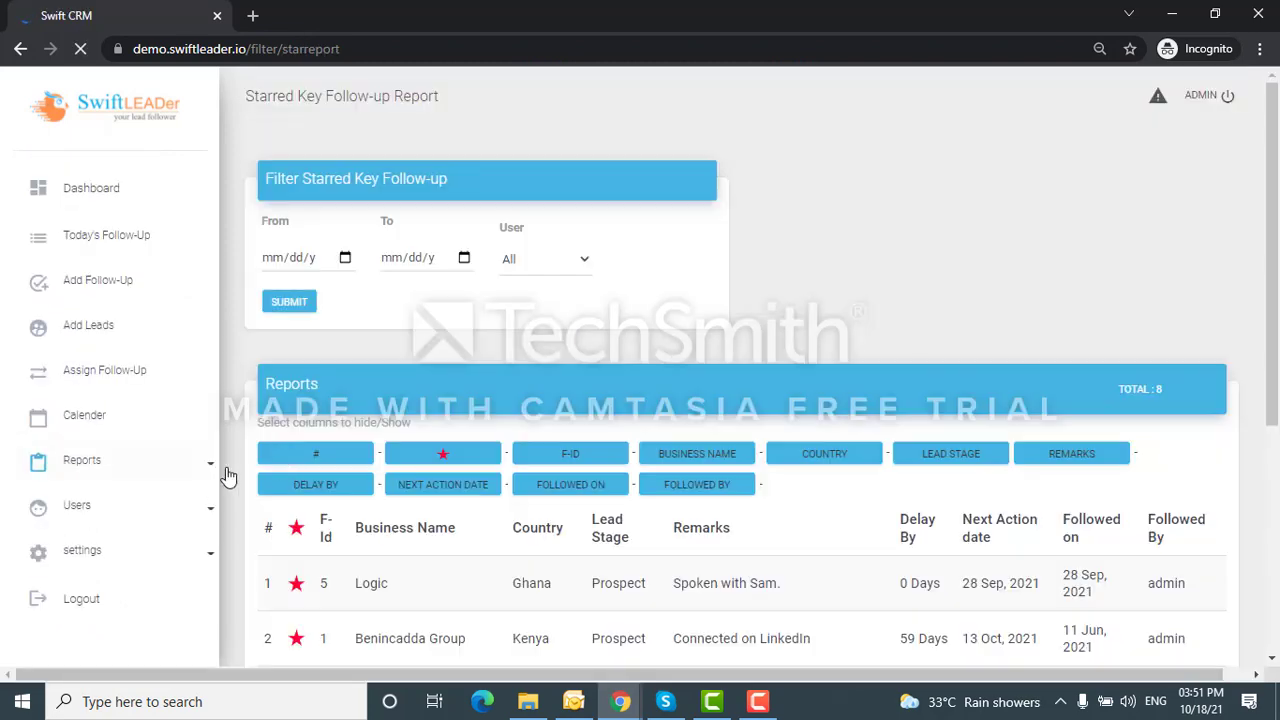
{"action": "scroll", "coordinate": [289, 444], "scroll_direction": "down", "scroll_amount": 3}
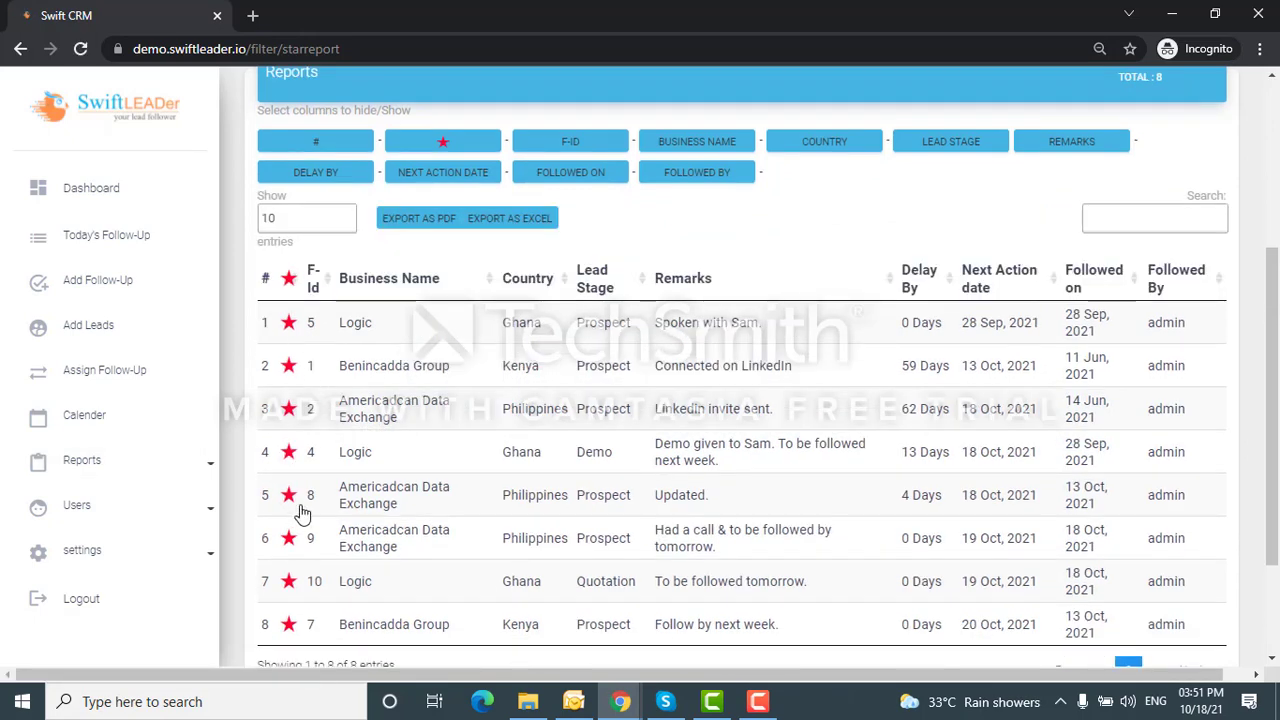
{"action": "scroll", "coordinate": [301, 514], "scroll_direction": "down", "scroll_amount": 2}
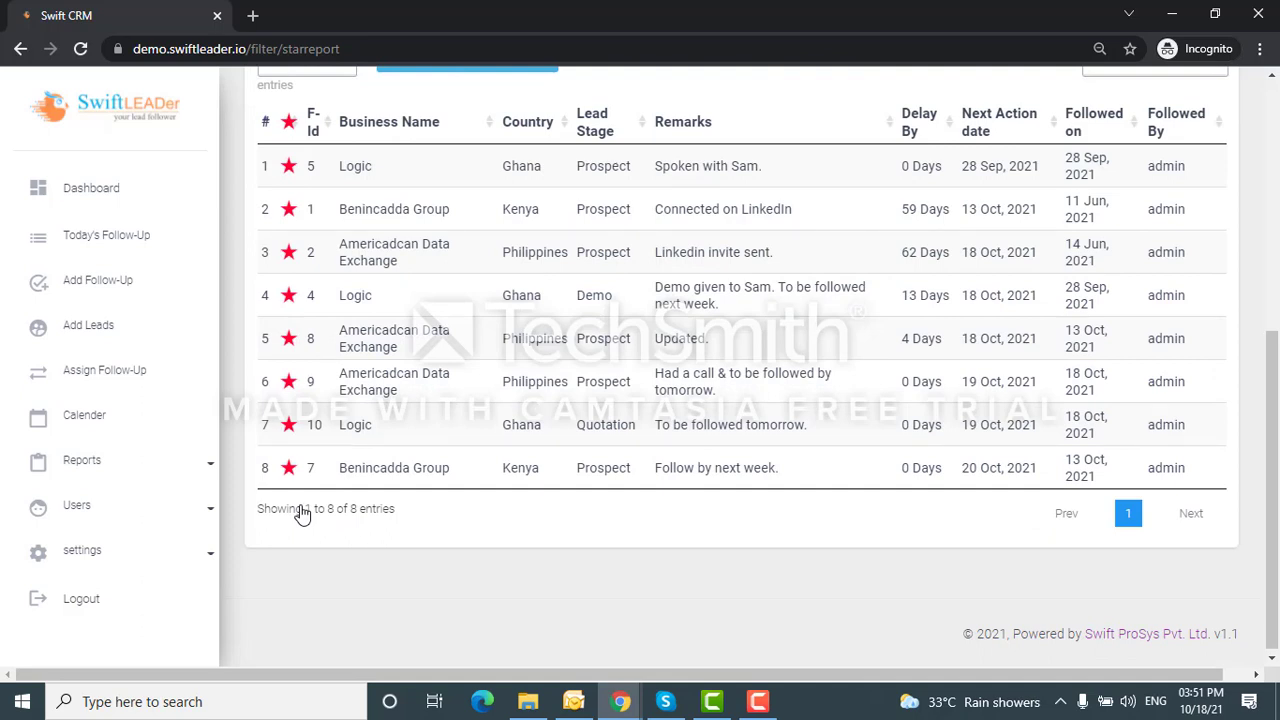
- Open the Calender Report, generate the Previous follow-up calendar for user admin, and examine its October 2021 entries
{"action": "left_click", "coordinate": [122, 458]}
{"action": "scroll", "coordinate": [122, 458], "scroll_direction": "down", "scroll_amount": 2}
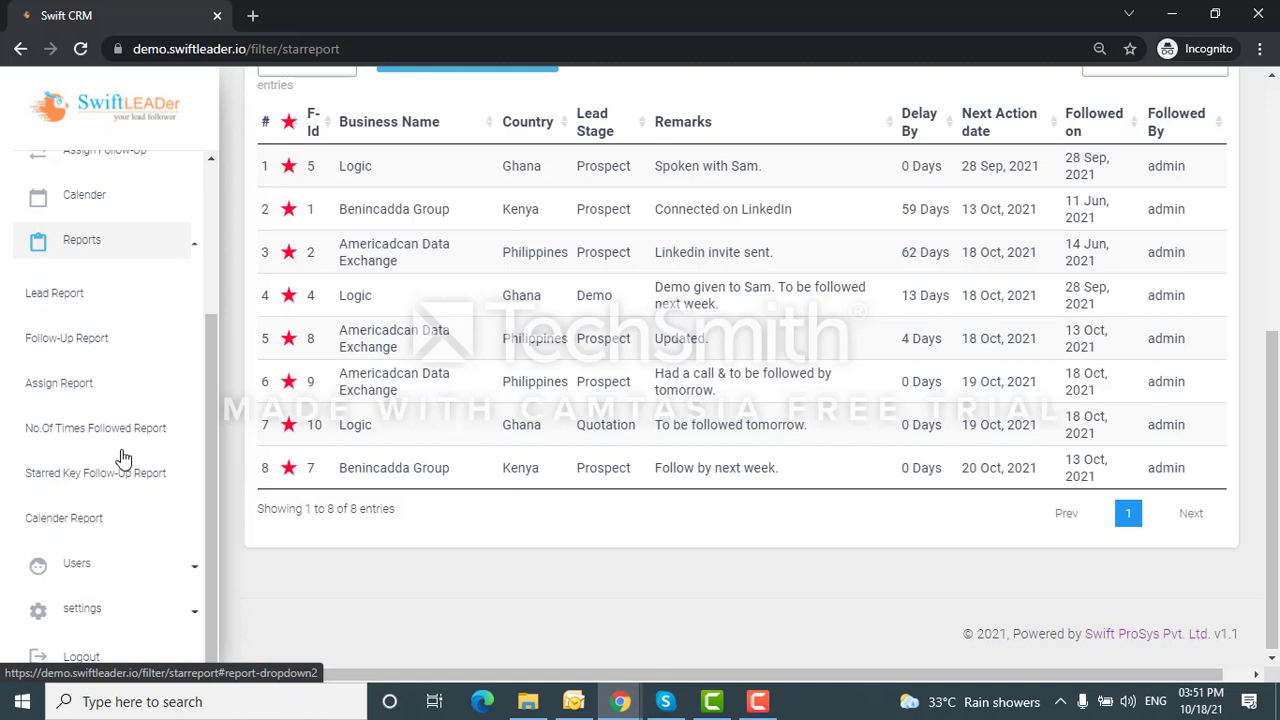
{"action": "left_click", "coordinate": [89, 518]}
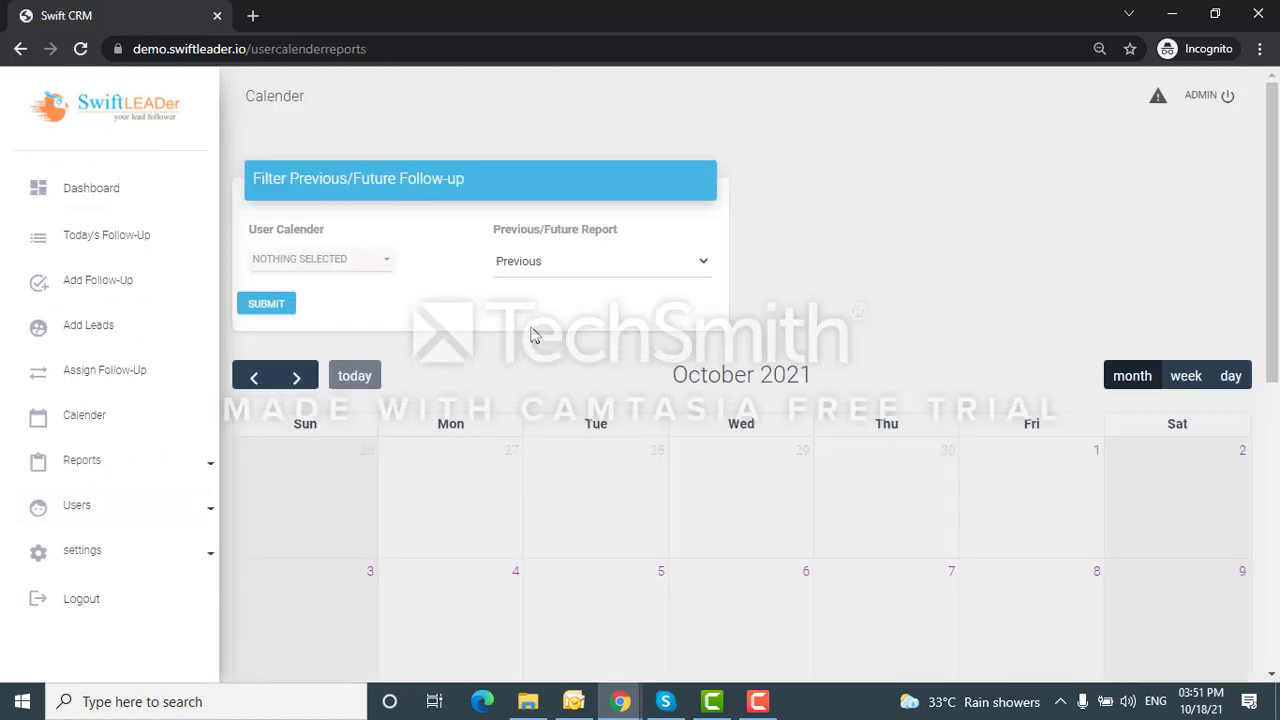
{"action": "left_click", "coordinate": [370, 261]}
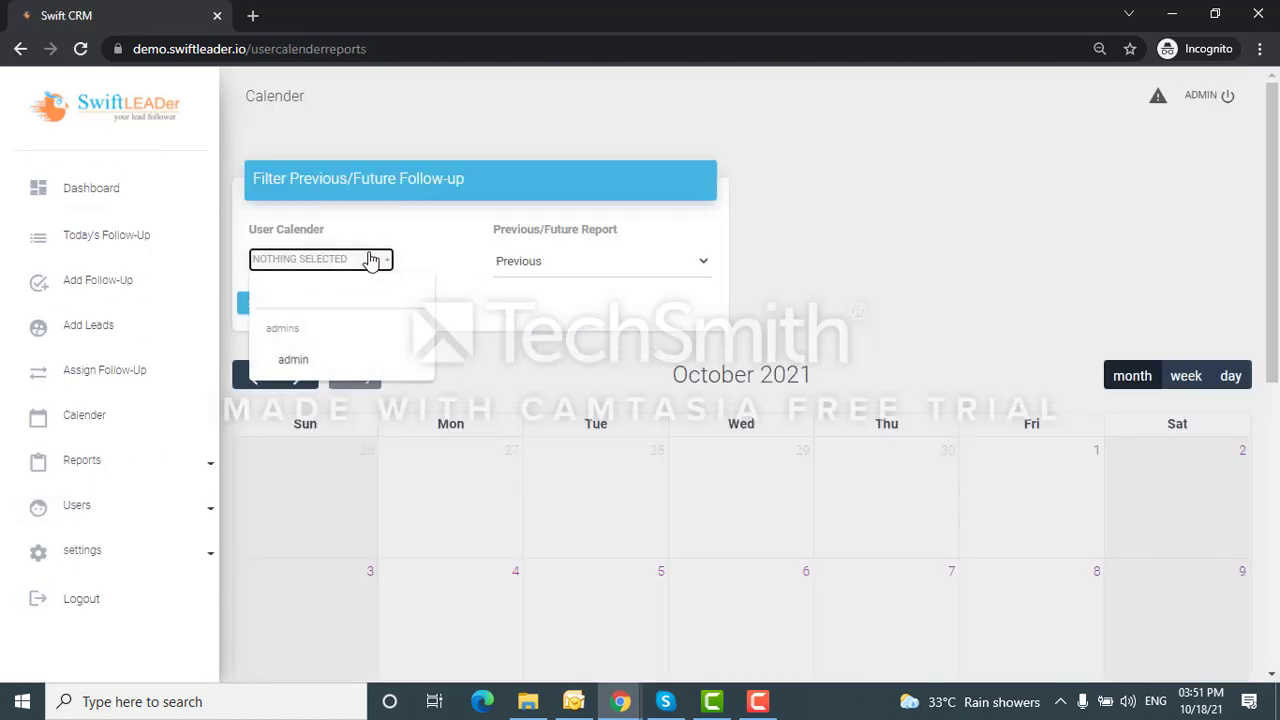
{"action": "left_click", "coordinate": [286, 362]}
{"action": "left_click", "coordinate": [607, 268]}
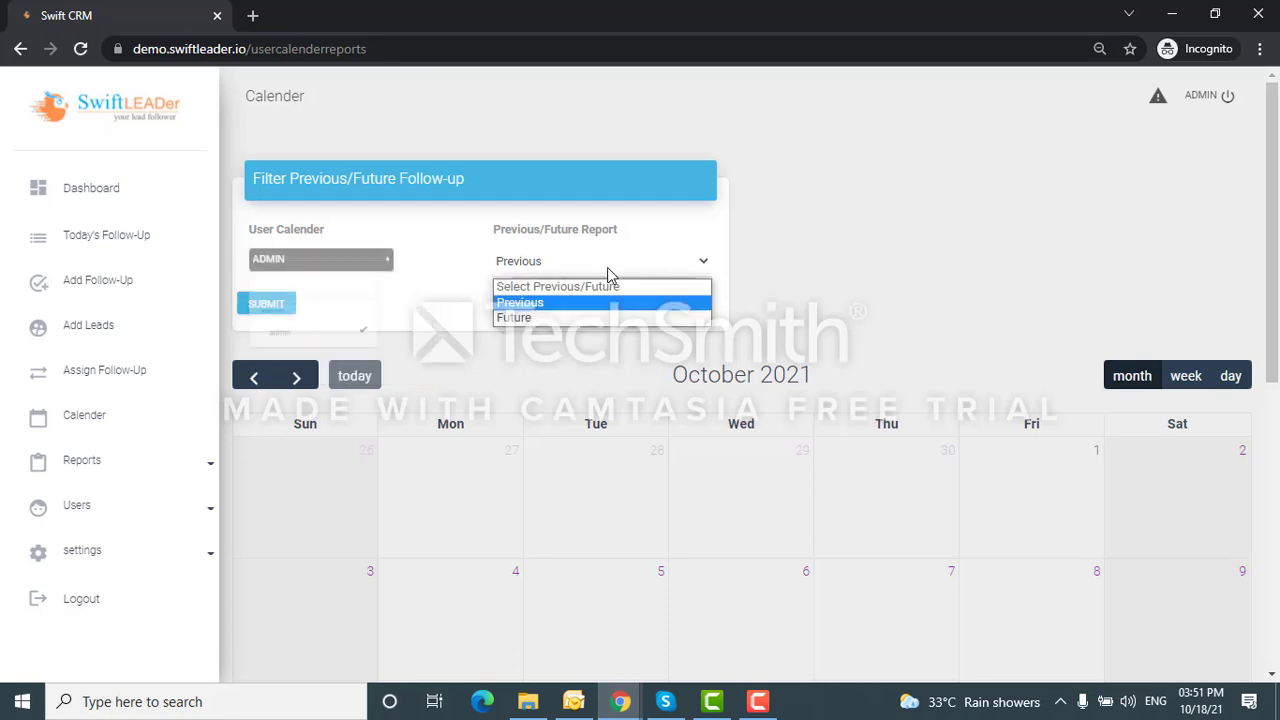
{"action": "left_click", "coordinate": [591, 302]}
{"action": "left_click", "coordinate": [294, 304]}
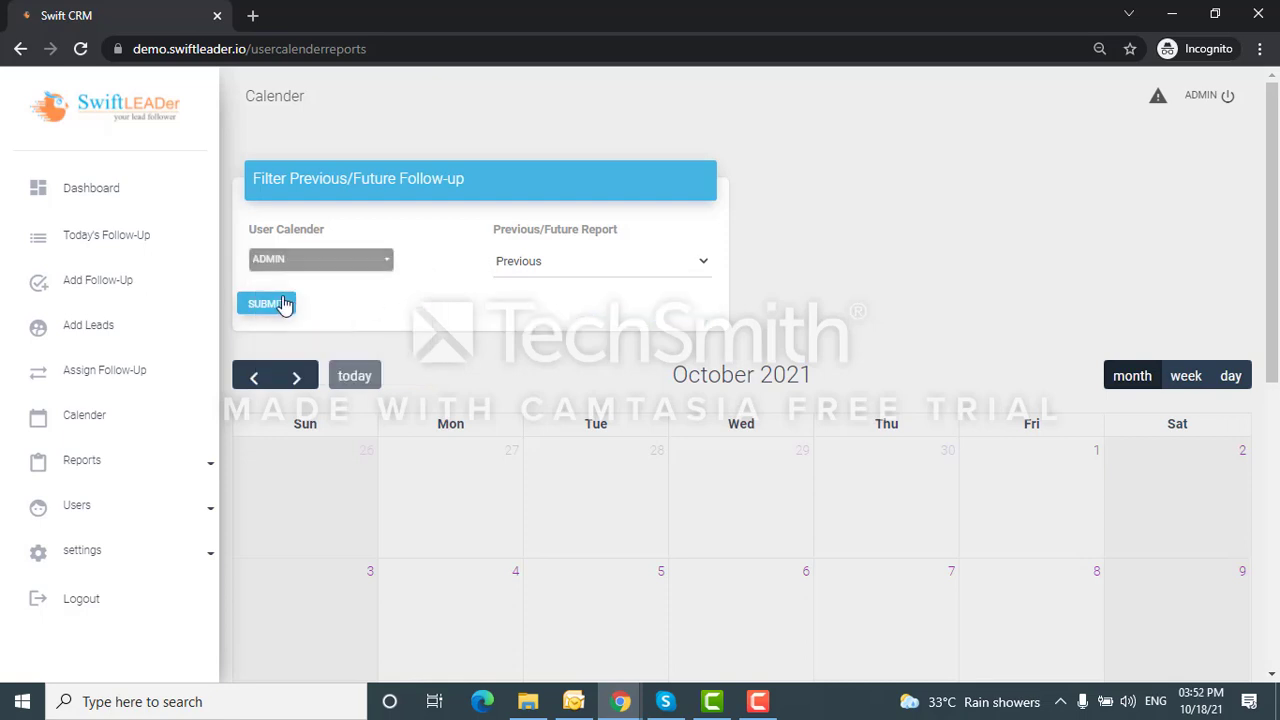
{"action": "scroll", "coordinate": [835, 395], "scroll_direction": "down", "scroll_amount": 2}
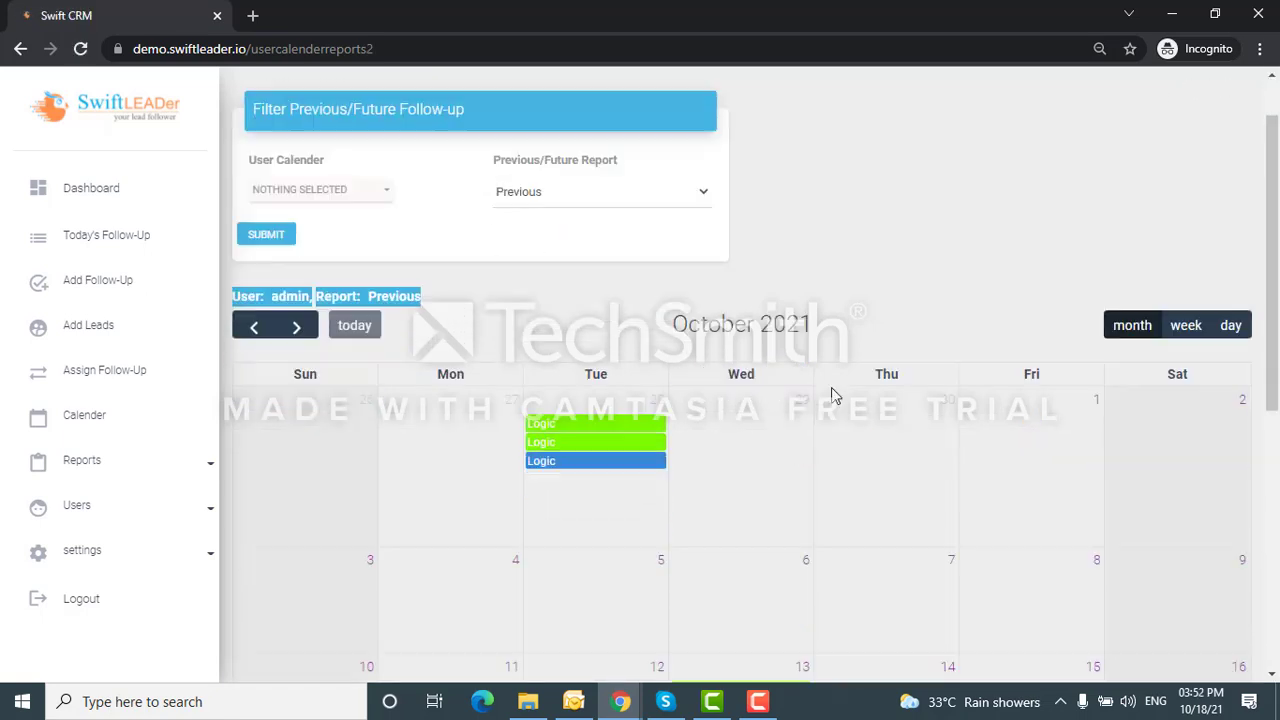
{"action": "scroll", "coordinate": [610, 385], "scroll_direction": "down", "scroll_amount": 2}
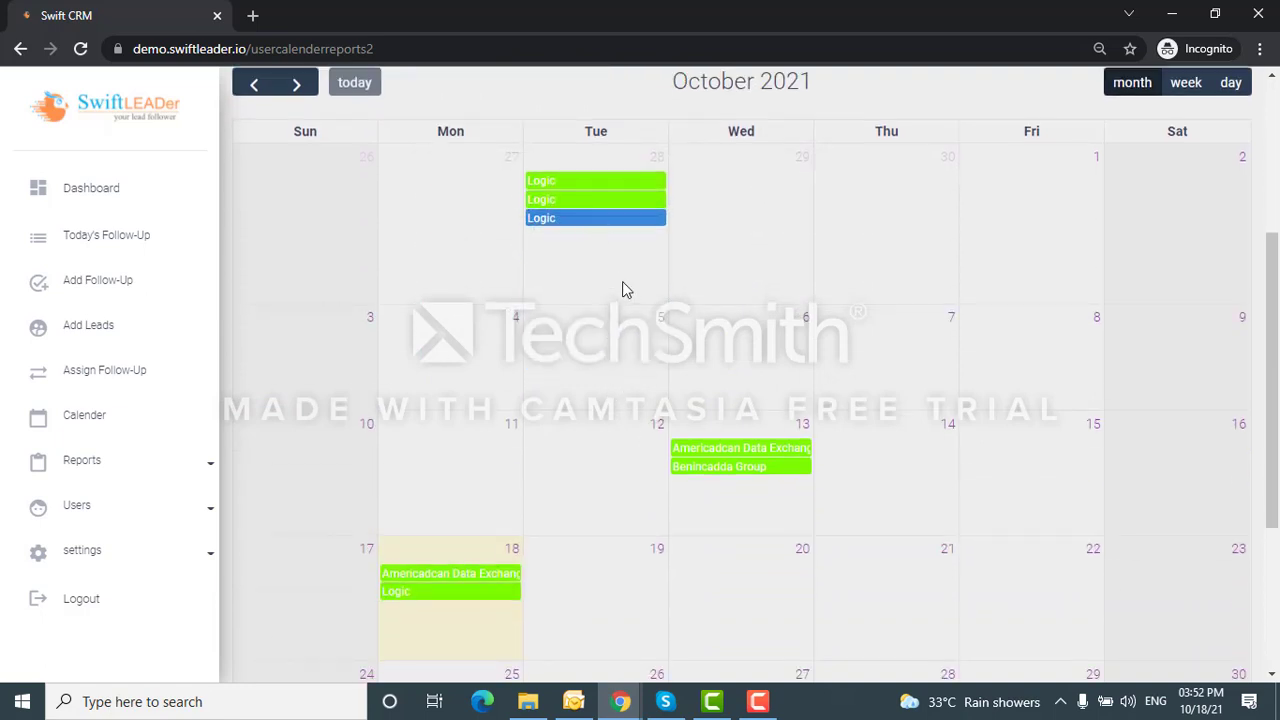
{"action": "scroll", "coordinate": [624, 290], "scroll_direction": "down", "scroll_amount": 2}
- Generate the Future follow-up calendar for user admin and examine its October 2021 entries
{"action": "scroll", "coordinate": [622, 287], "scroll_direction": "up", "scroll_amount": 6}
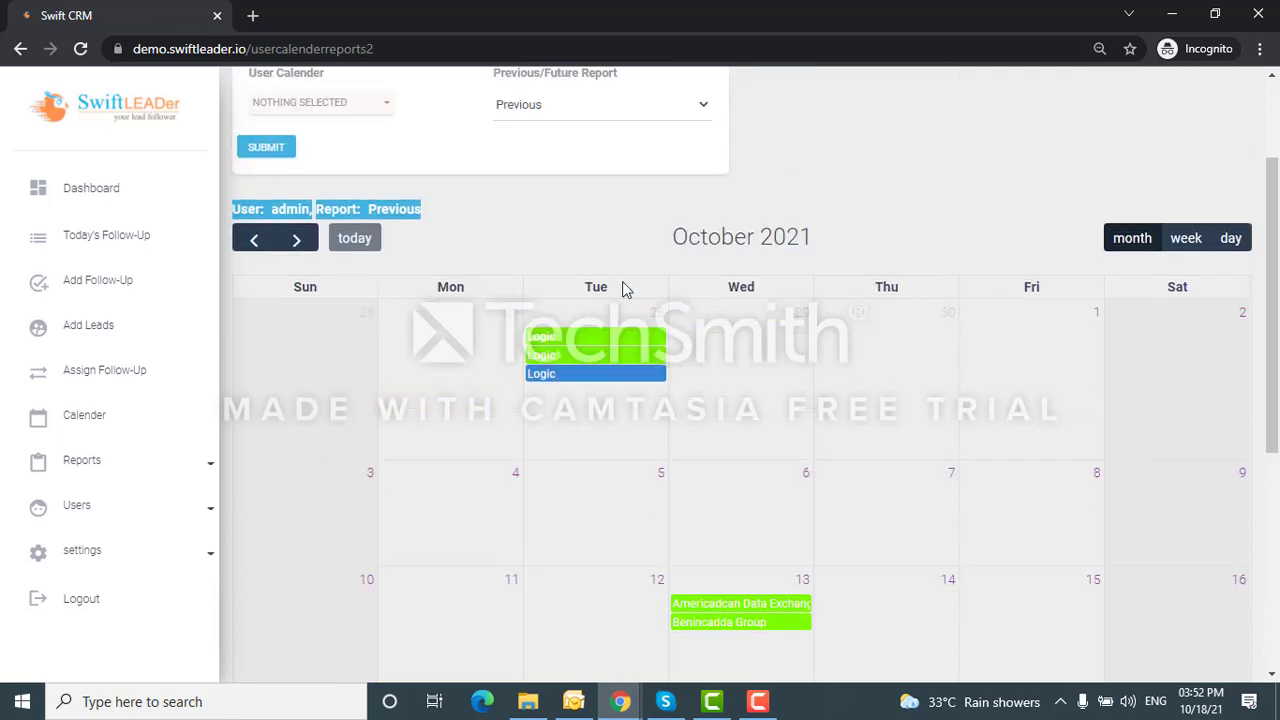
{"action": "left_click", "coordinate": [620, 268]}
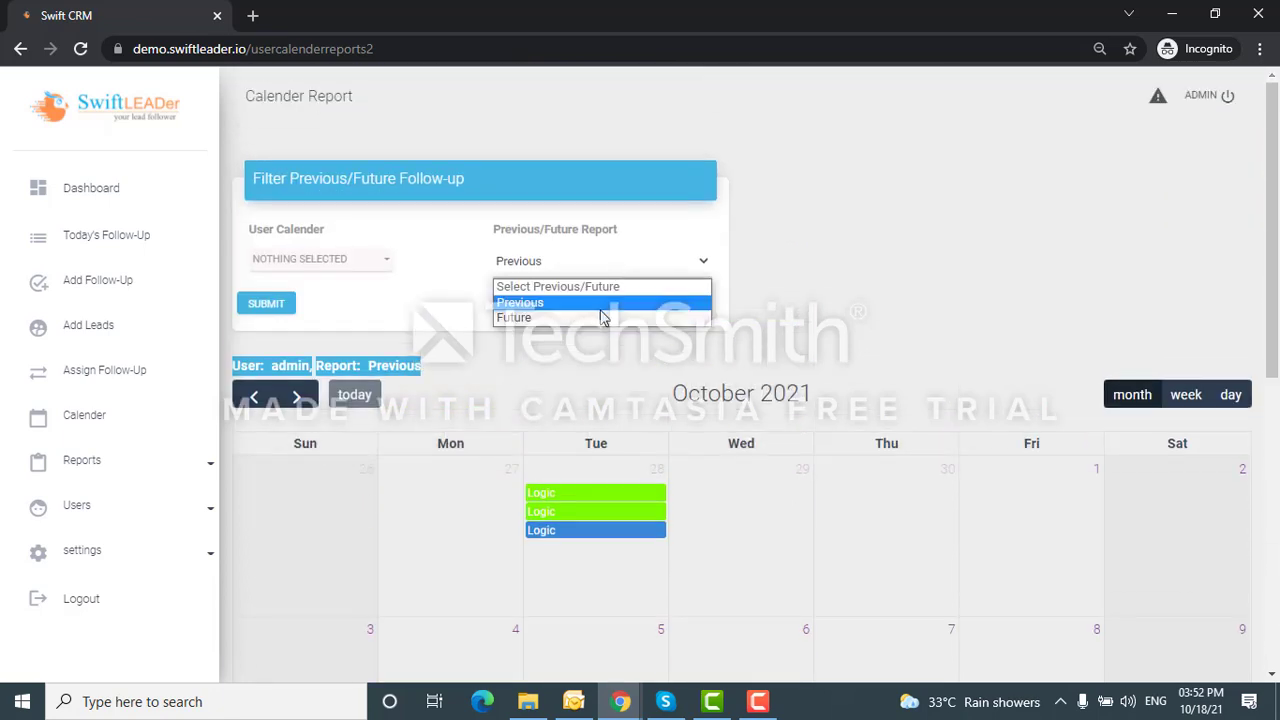
{"action": "left_click", "coordinate": [597, 314]}
{"action": "left_click", "coordinate": [288, 262]}
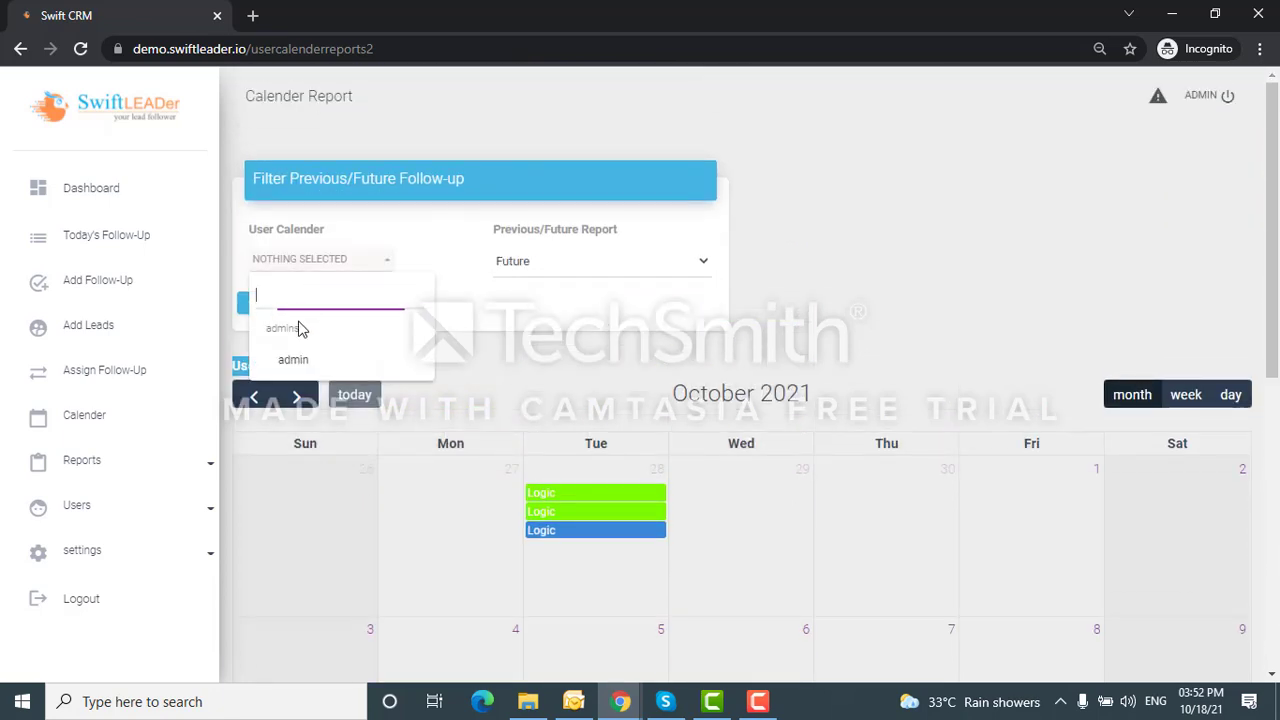
{"action": "left_click", "coordinate": [296, 360]}
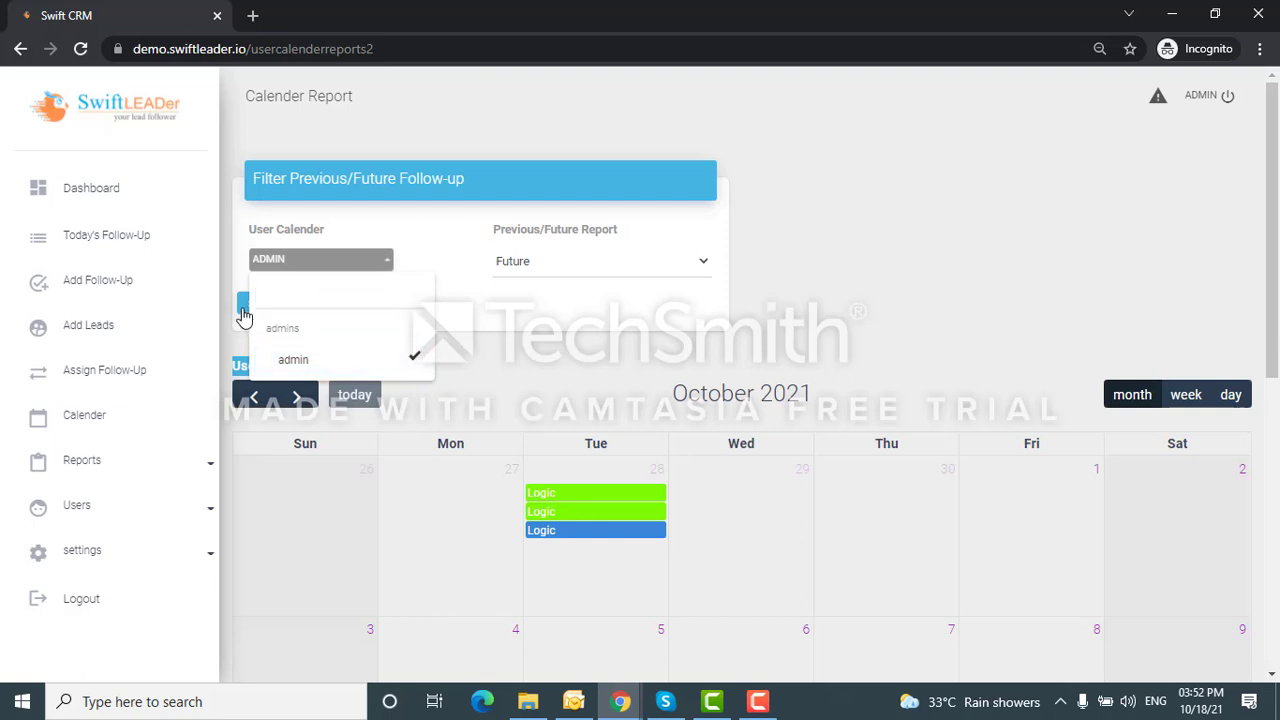
{"action": "left_click", "coordinate": [243, 310]}
{"action": "scroll", "coordinate": [580, 415], "scroll_direction": "down", "scroll_amount": 5}
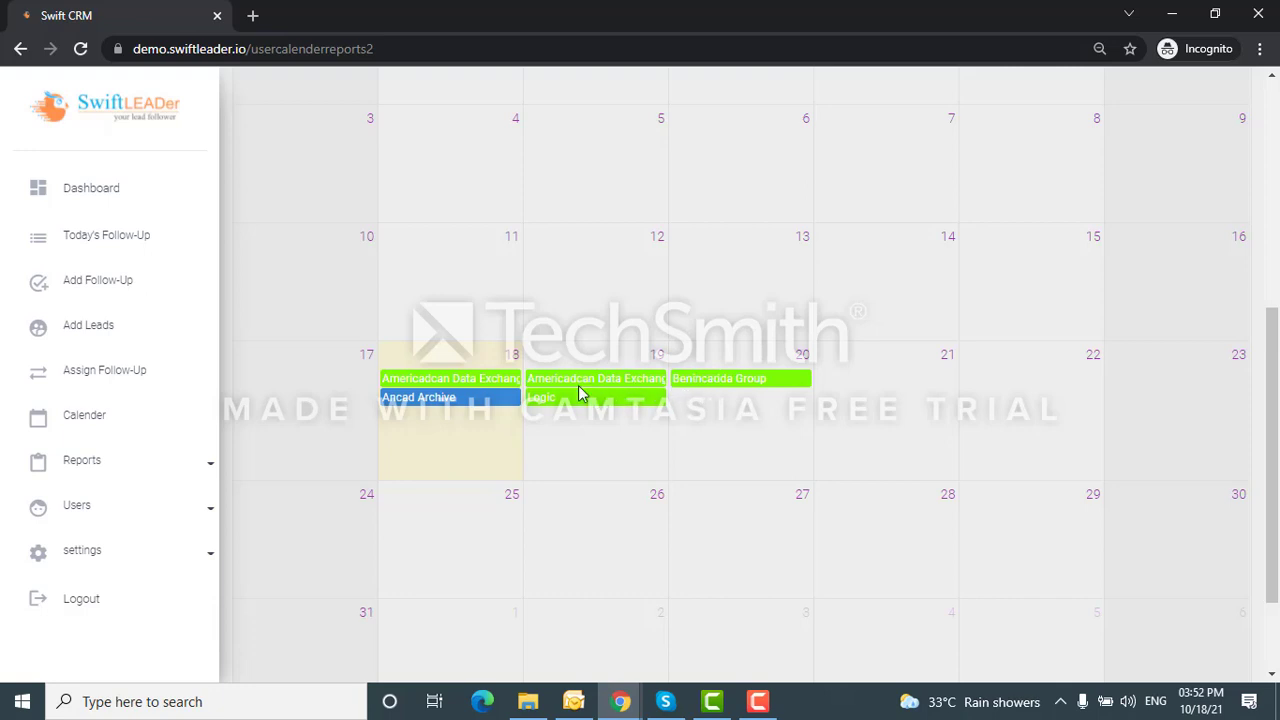
- Open the No. of Times Followed Report, filter it to leads followed 8 & more times, and examine the report
{"action": "left_click", "coordinate": [119, 458]}
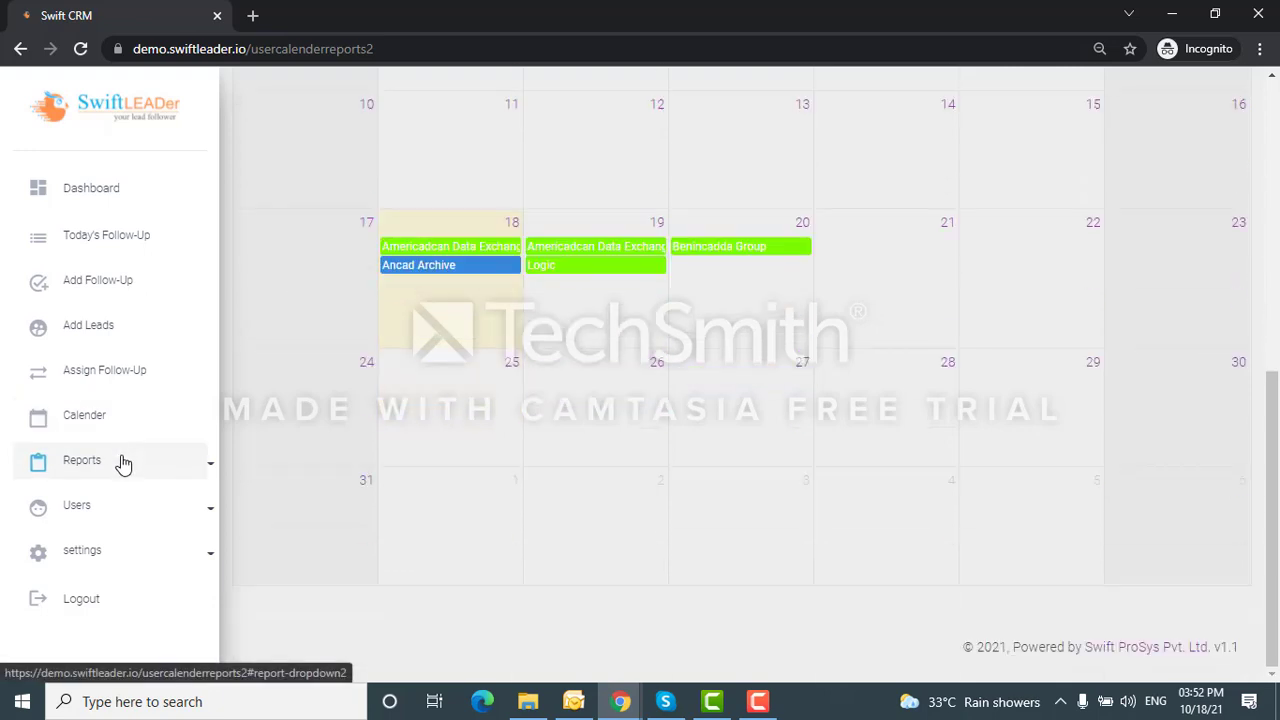
{"action": "scroll", "coordinate": [124, 467], "scroll_direction": "down", "scroll_amount": 3}
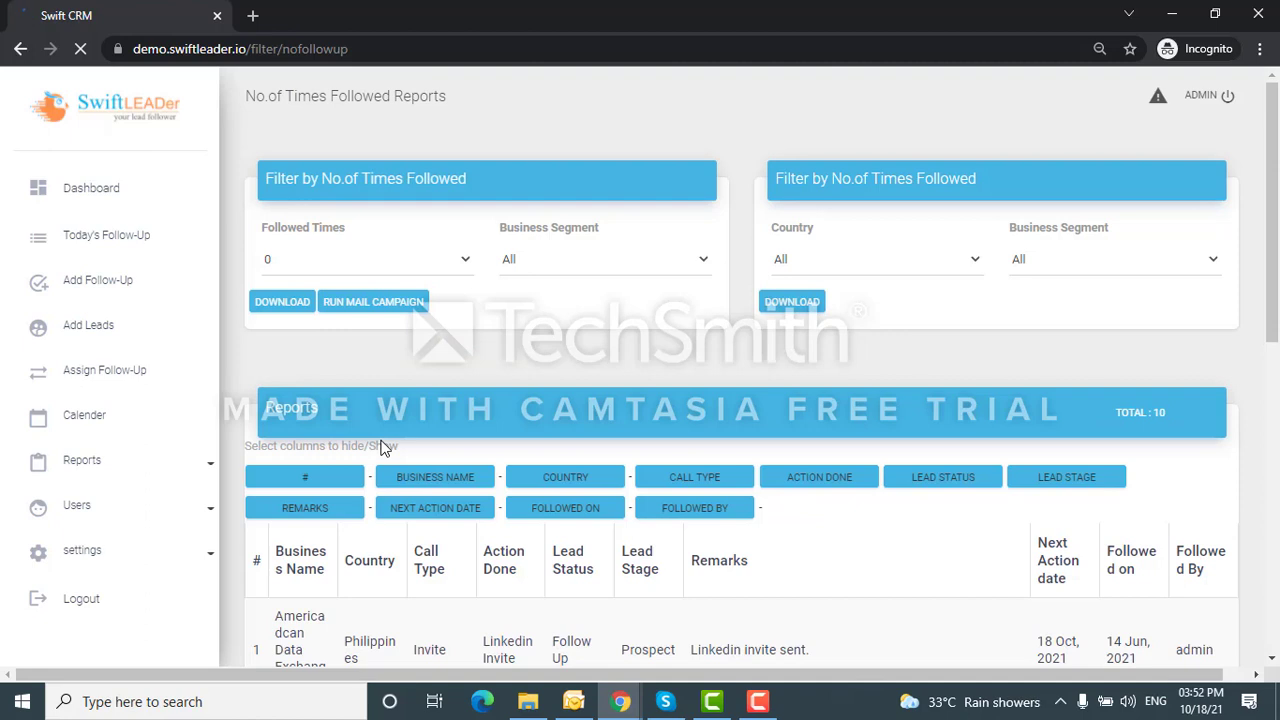
{"action": "left_click", "coordinate": [410, 265]}
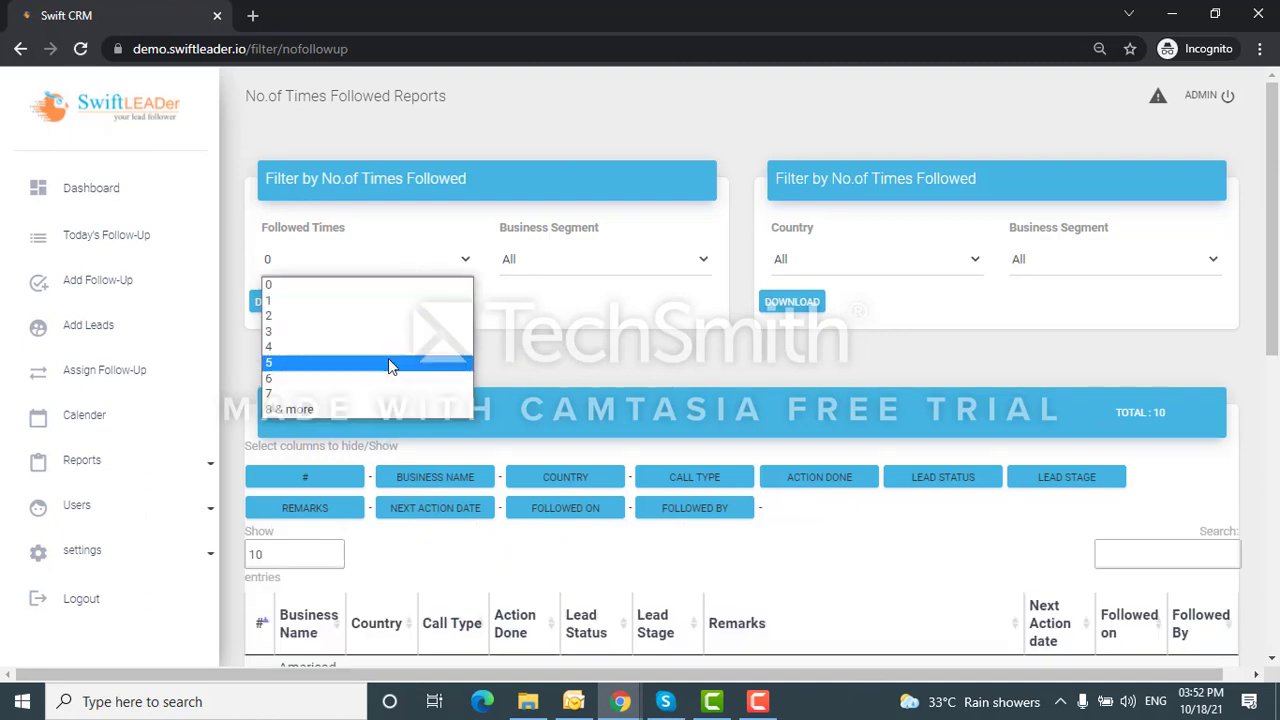
{"action": "left_click", "coordinate": [375, 410]}
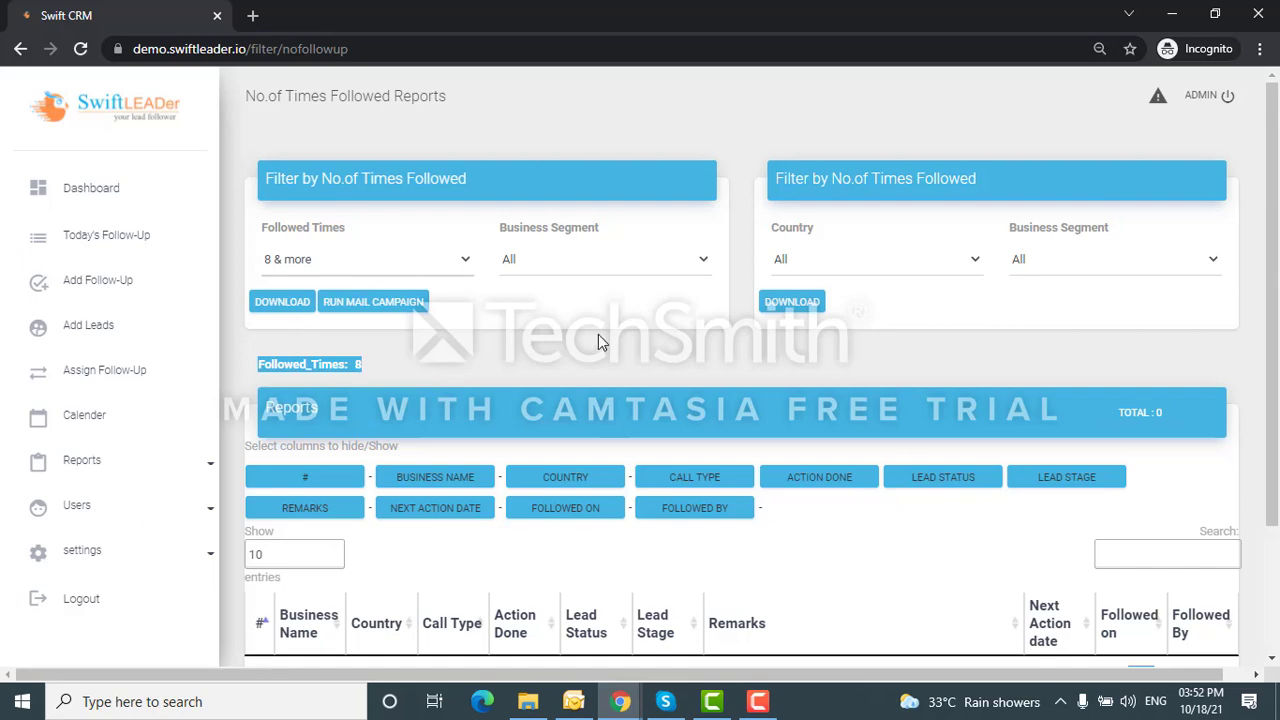
{"action": "scroll", "coordinate": [584, 368], "scroll_direction": "down", "scroll_amount": 2}
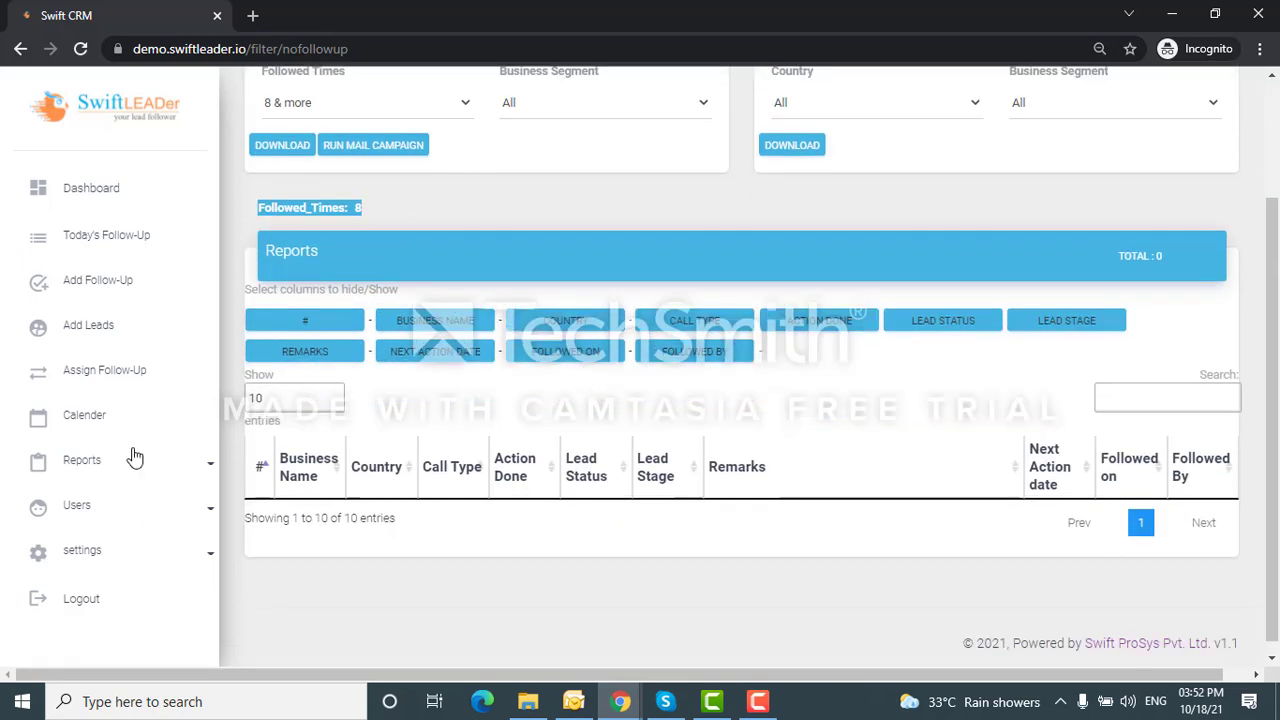
- Open the Add Users form and examine its user detail fields and the report, user management and settings permissions
{"action": "left_click", "coordinate": [101, 508]}
{"action": "scroll", "coordinate": [100, 510], "scroll_direction": "down", "scroll_amount": 1}
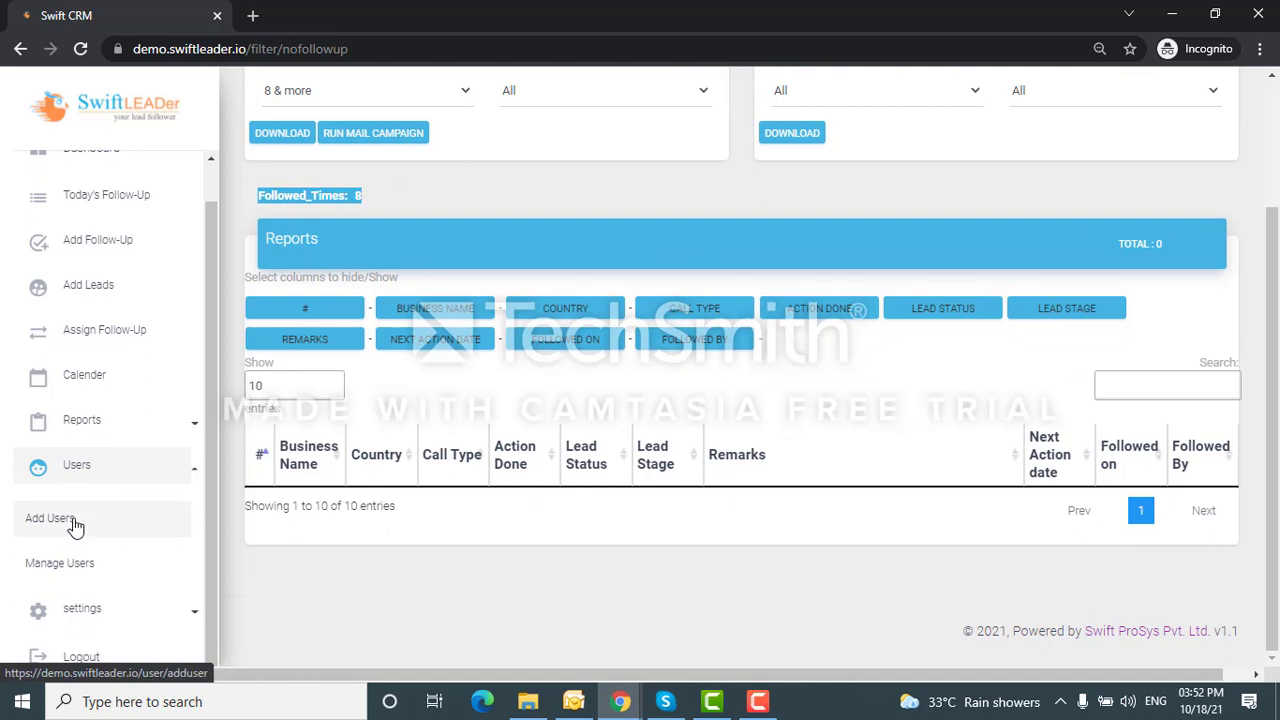
{"action": "left_click", "coordinate": [75, 527]}
{"action": "scroll", "coordinate": [382, 408], "scroll_direction": "down", "scroll_amount": 2}
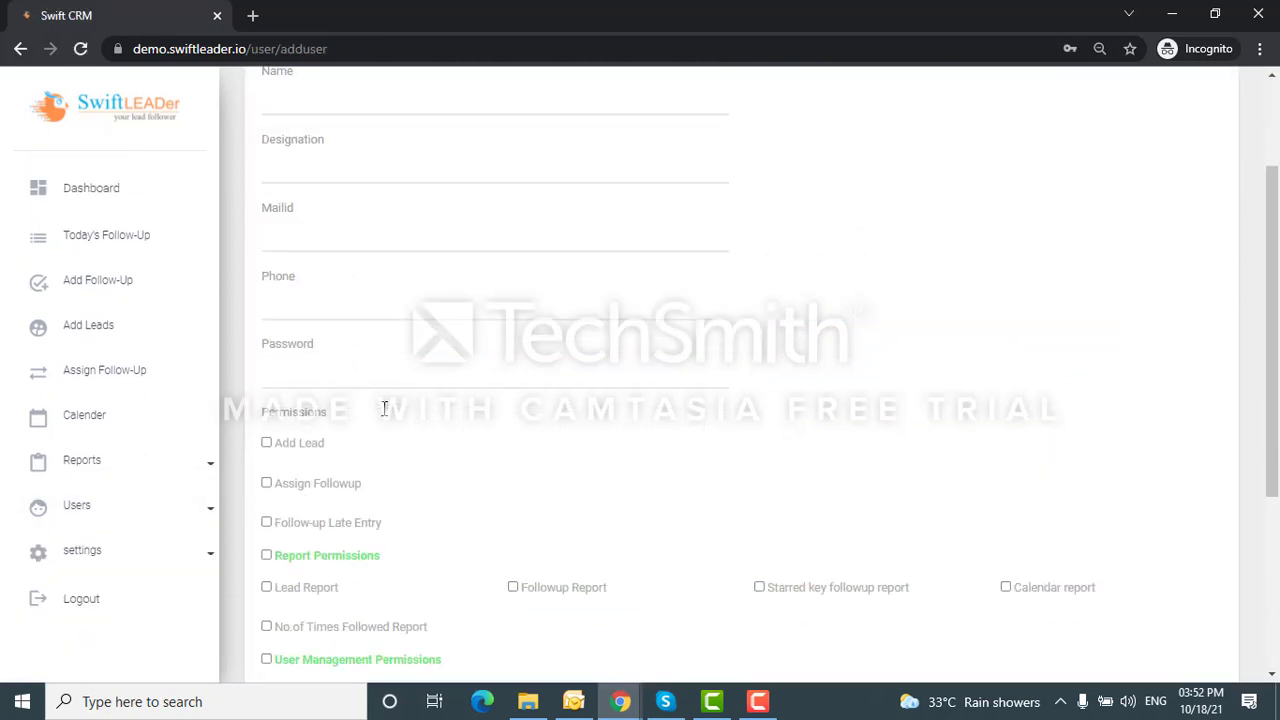
{"action": "scroll", "coordinate": [383, 408], "scroll_direction": "down", "scroll_amount": 2}
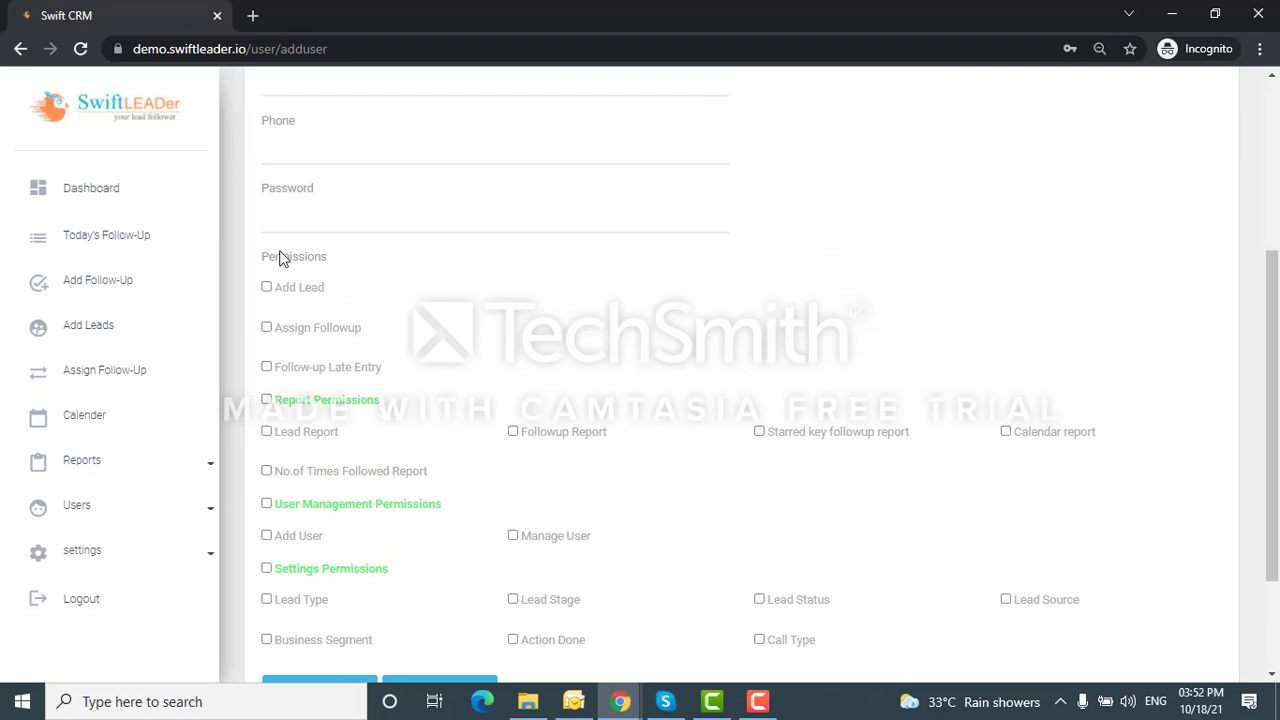
{"action": "scroll", "coordinate": [300, 299], "scroll_direction": "down", "scroll_amount": 1}
{"action": "scroll", "coordinate": [300, 299], "scroll_direction": "down", "scroll_amount": 2}
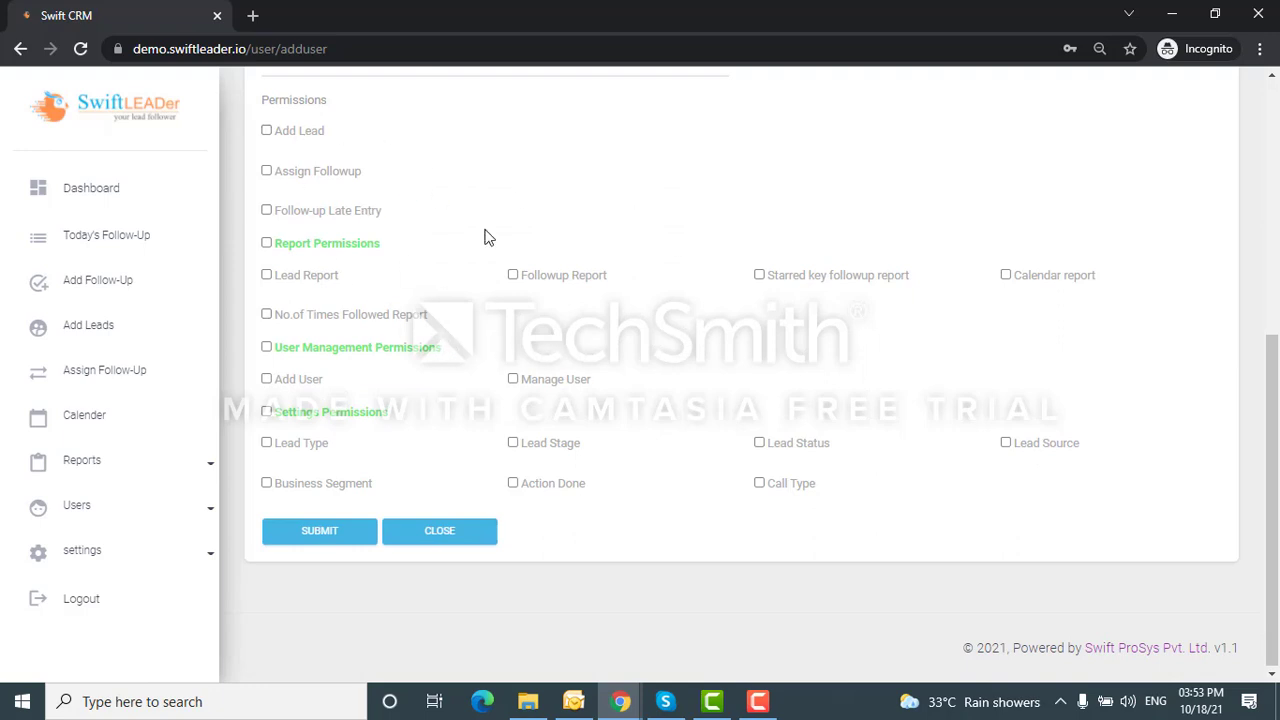
- Expand the settings options and look through the lead, business segment, action done and call type entries
{"action": "left_click", "coordinate": [114, 560]}
{"action": "scroll", "coordinate": [131, 443], "scroll_direction": "down", "scroll_amount": 3}
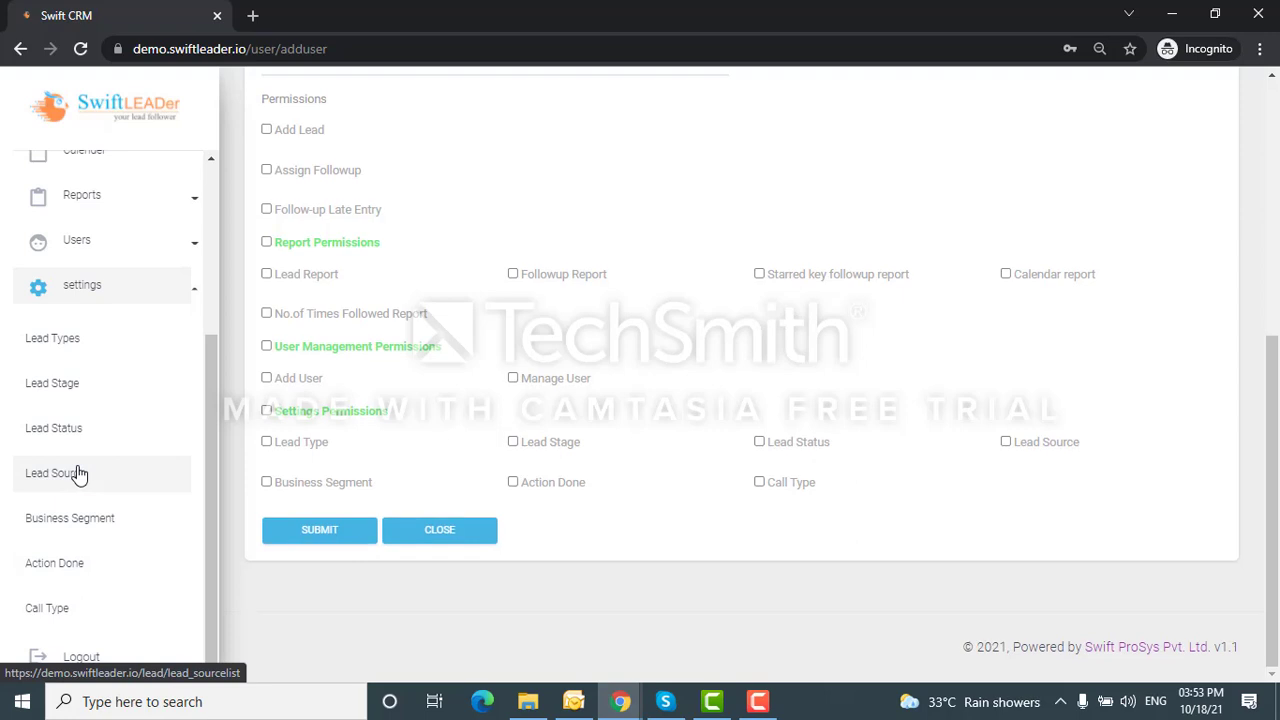
{"action": "scroll", "coordinate": [78, 472], "scroll_direction": "up", "scroll_amount": 3}
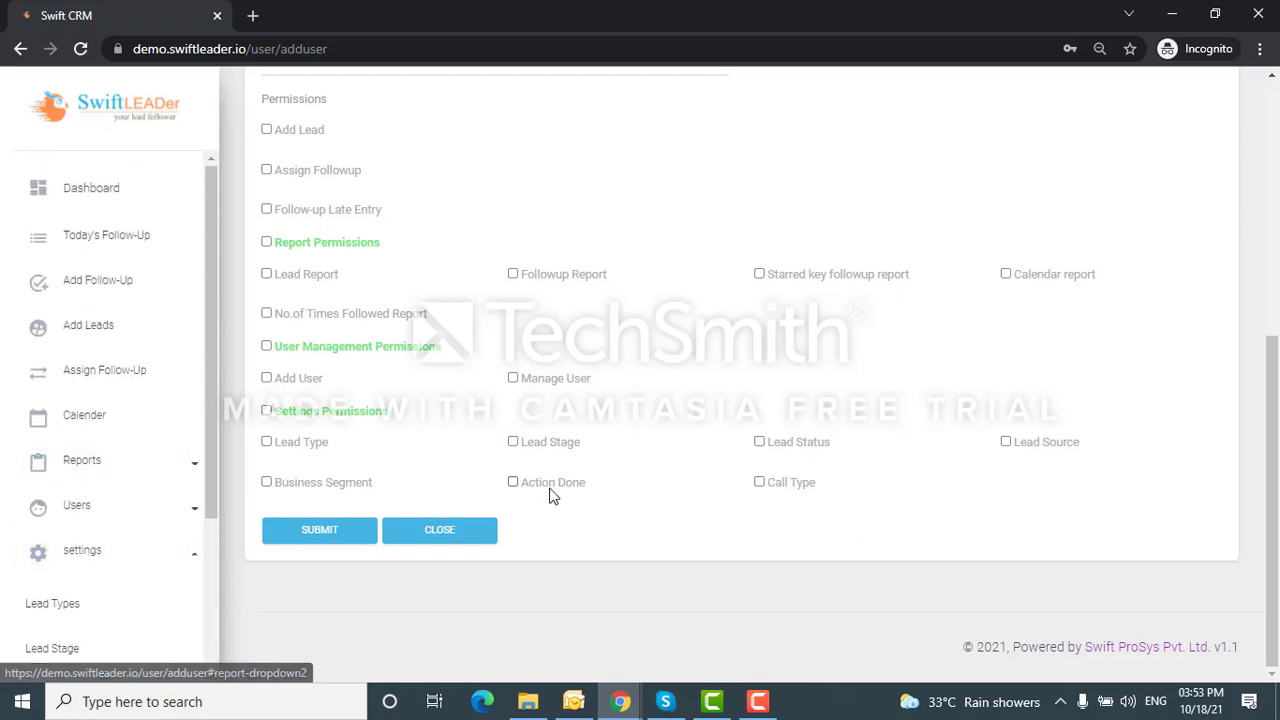
{"action": "scroll", "coordinate": [551, 492], "scroll_direction": "up", "scroll_amount": 5}
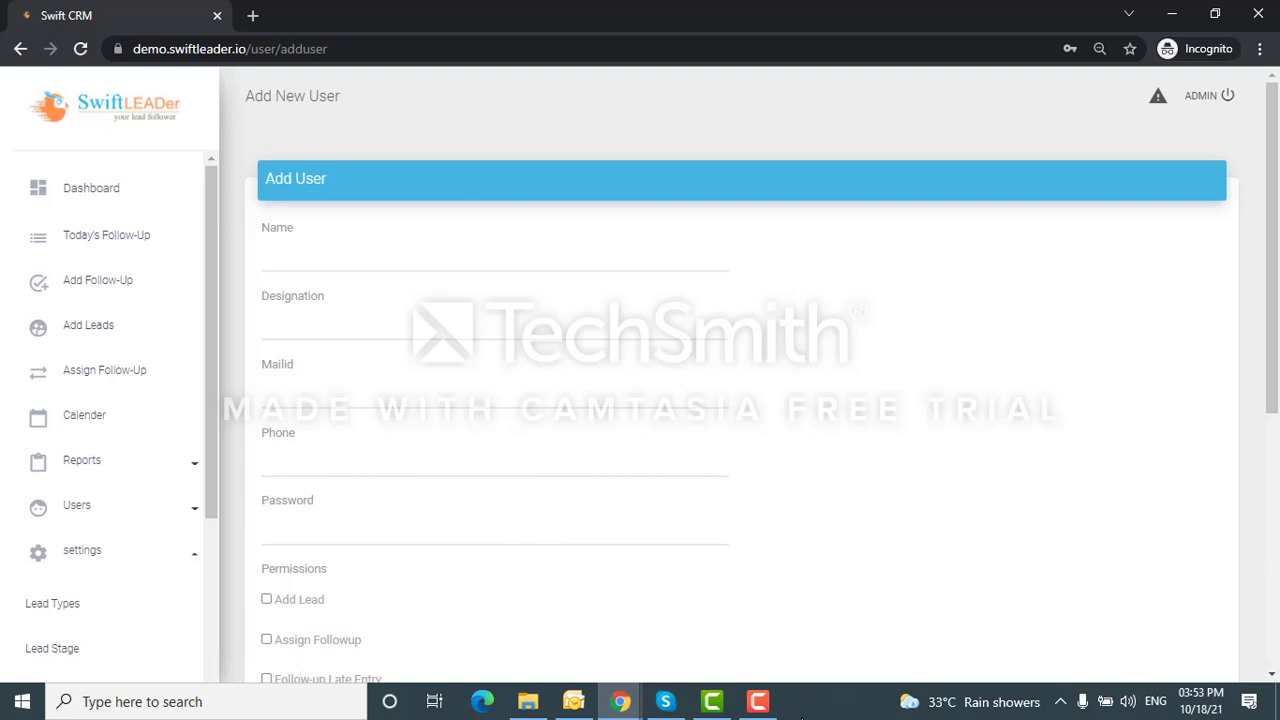
{"action": "left_click", "coordinate": [758, 704]}
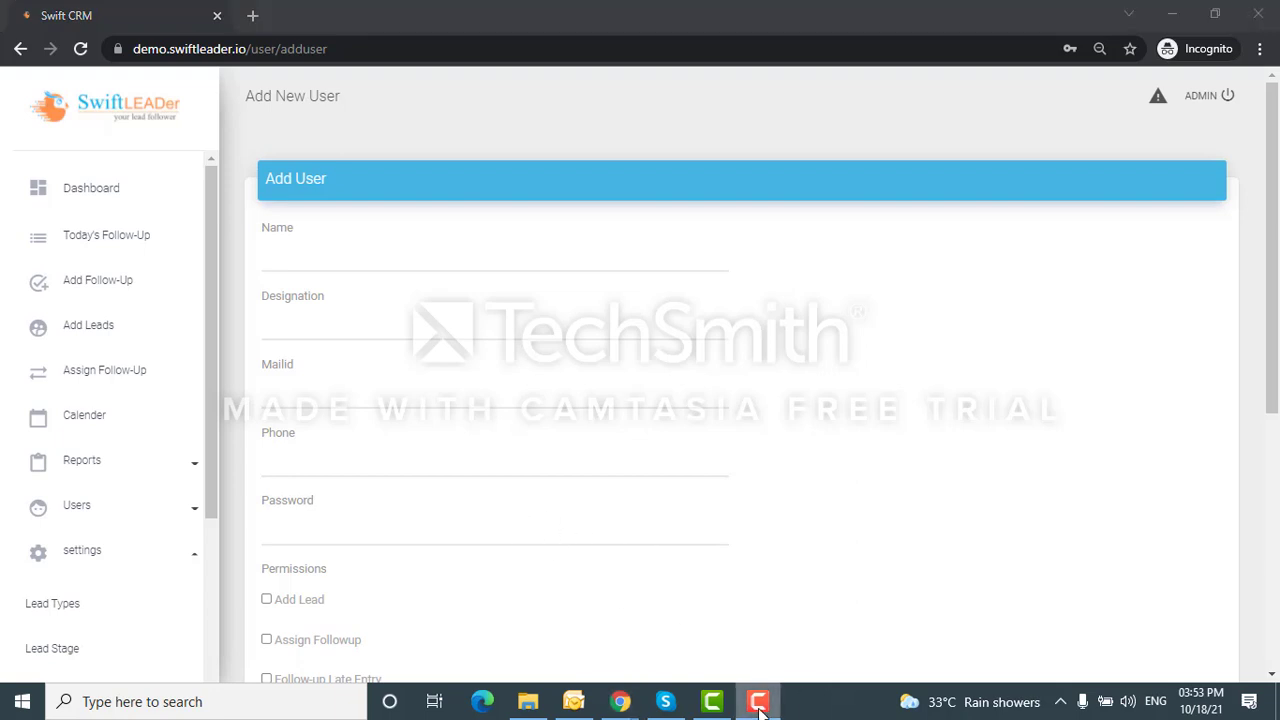